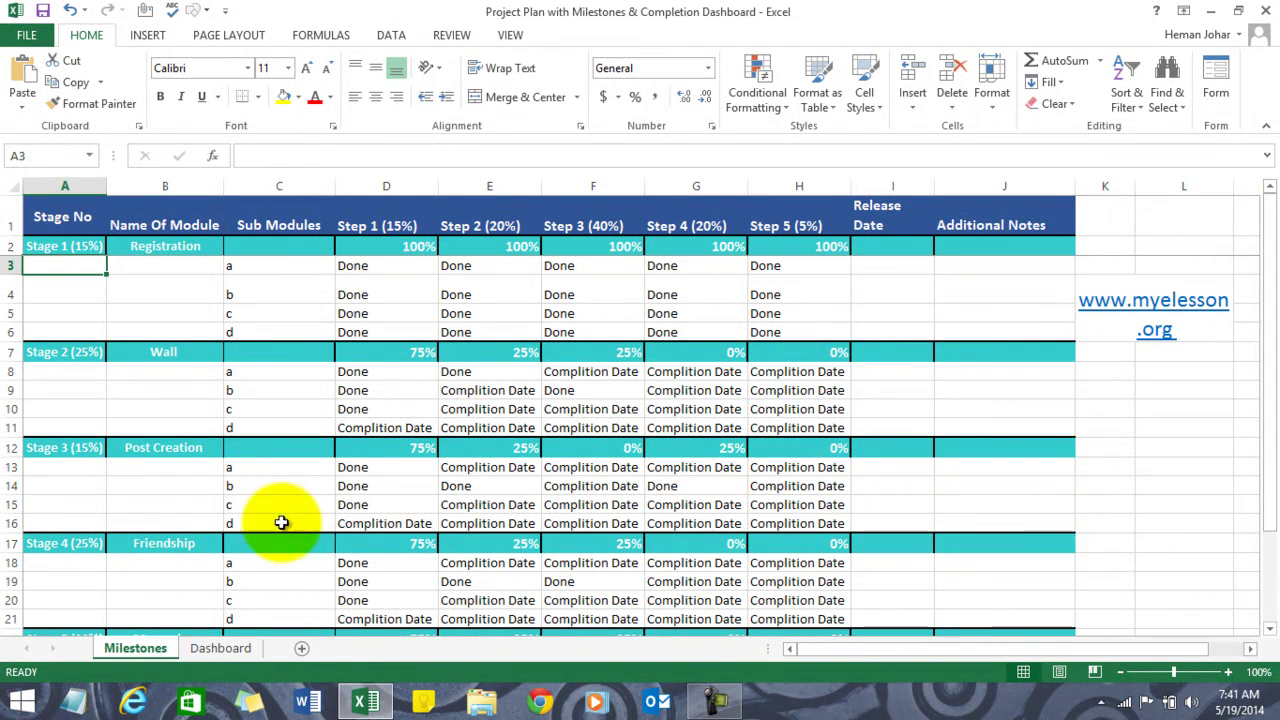
Step: View the Dashboard sheet's completion summary and return to the Milestones sheet
left_click(220, 648)
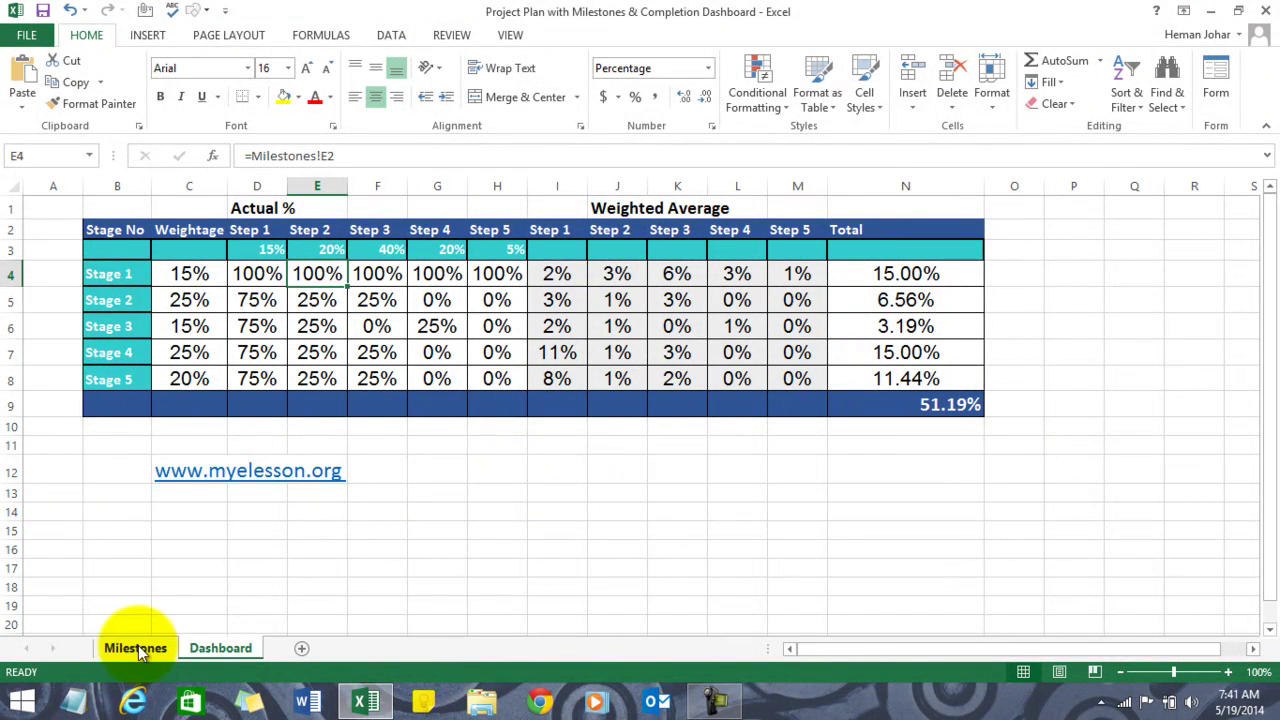
left_click(133, 646)
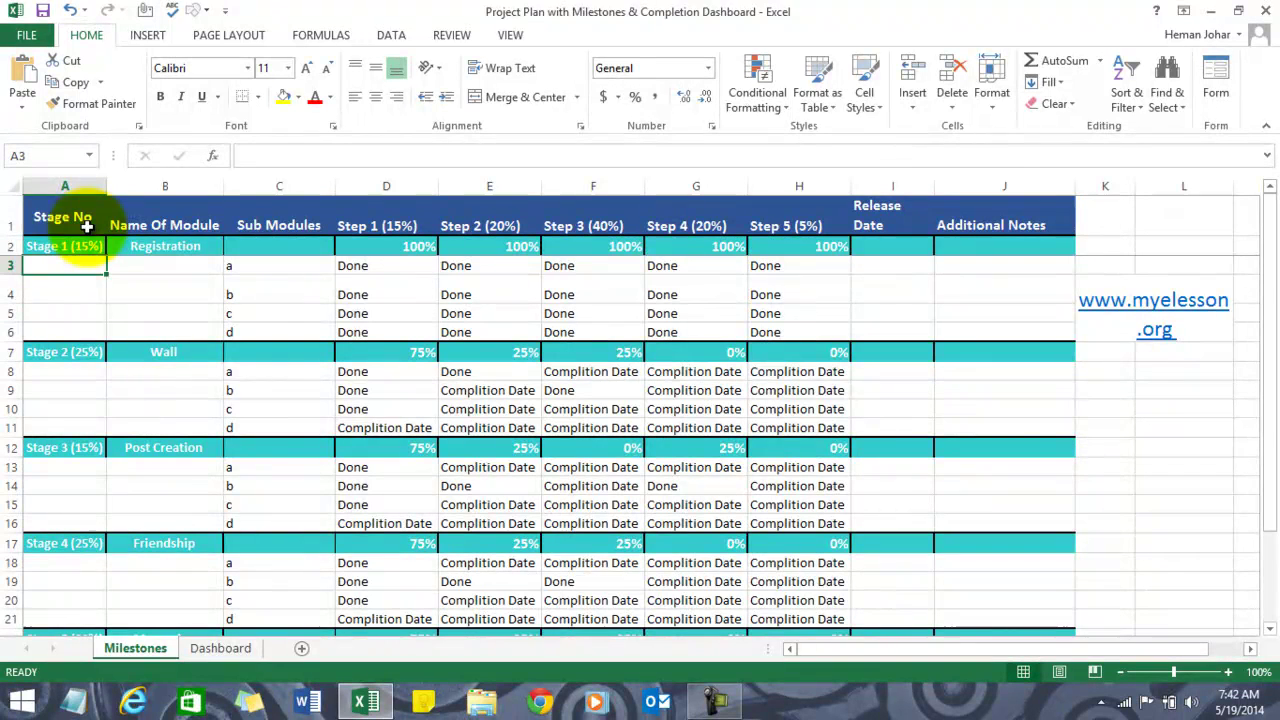
Step: Review the module names on the Milestones sheet, from Registration through Wall, Post Creation and Friendship to Messaging
left_click(137, 246)
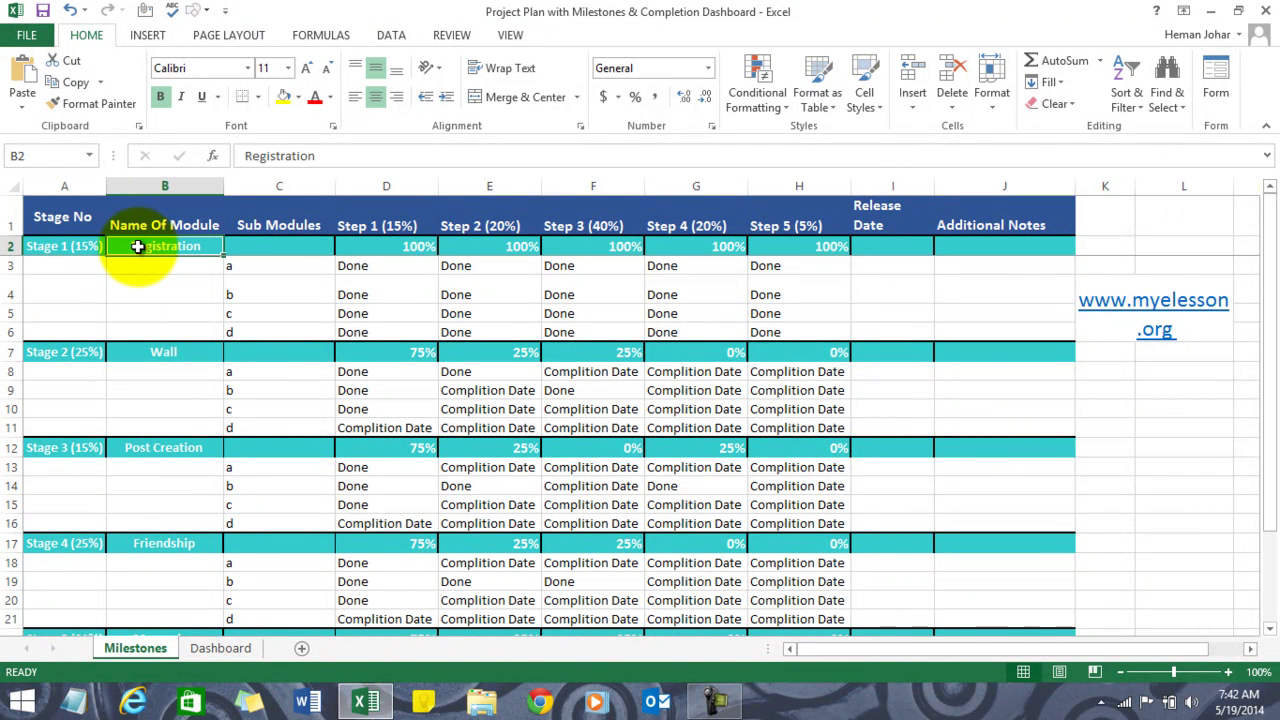
key("Down")
key("Down")
key("Down")
key("Down")
key("Down")
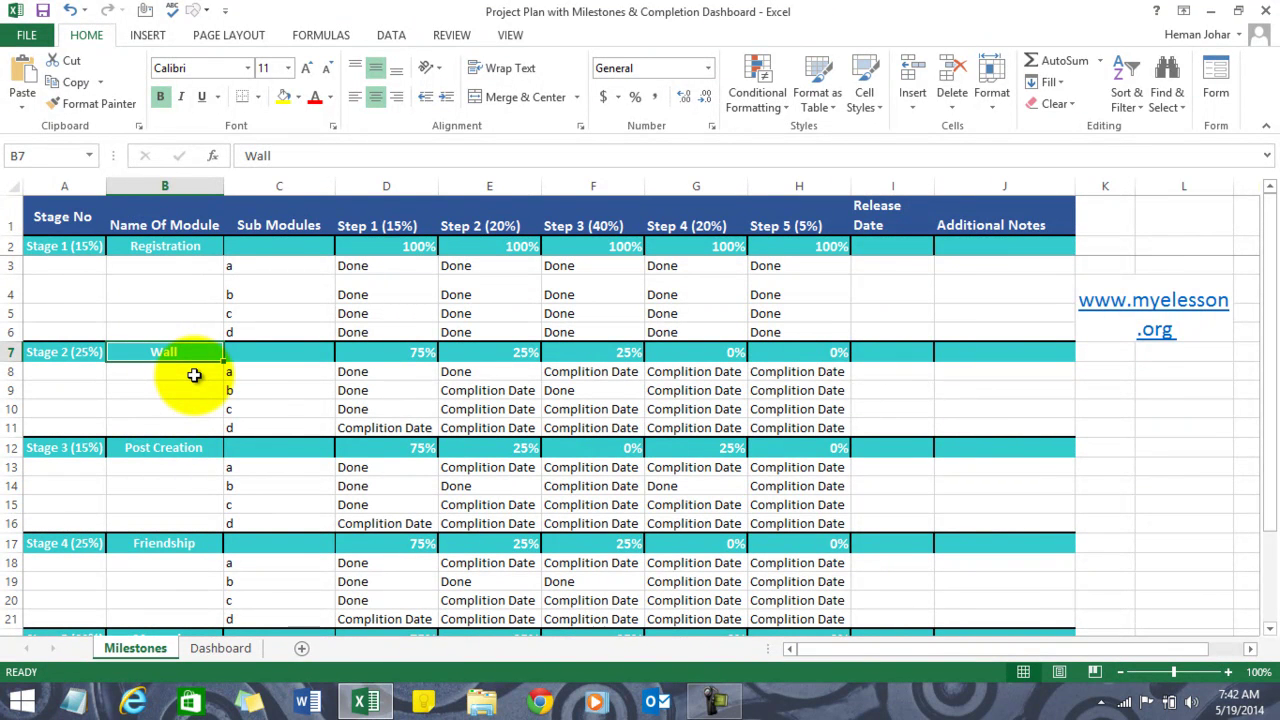
left_click(155, 452)
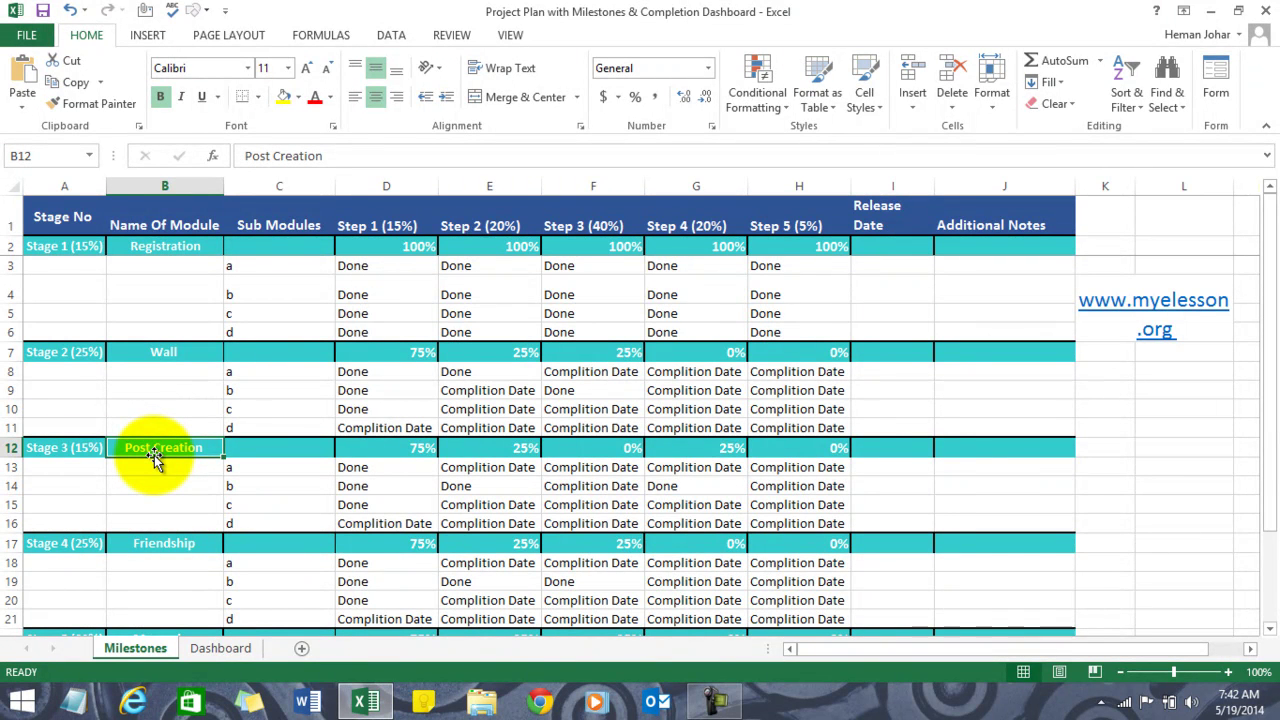
left_click(156, 544)
key("Down")
key("Down")
key("Down")
key("Down")
key("Down")
key("Down")
key("Down")
key("Down")
key("Down")
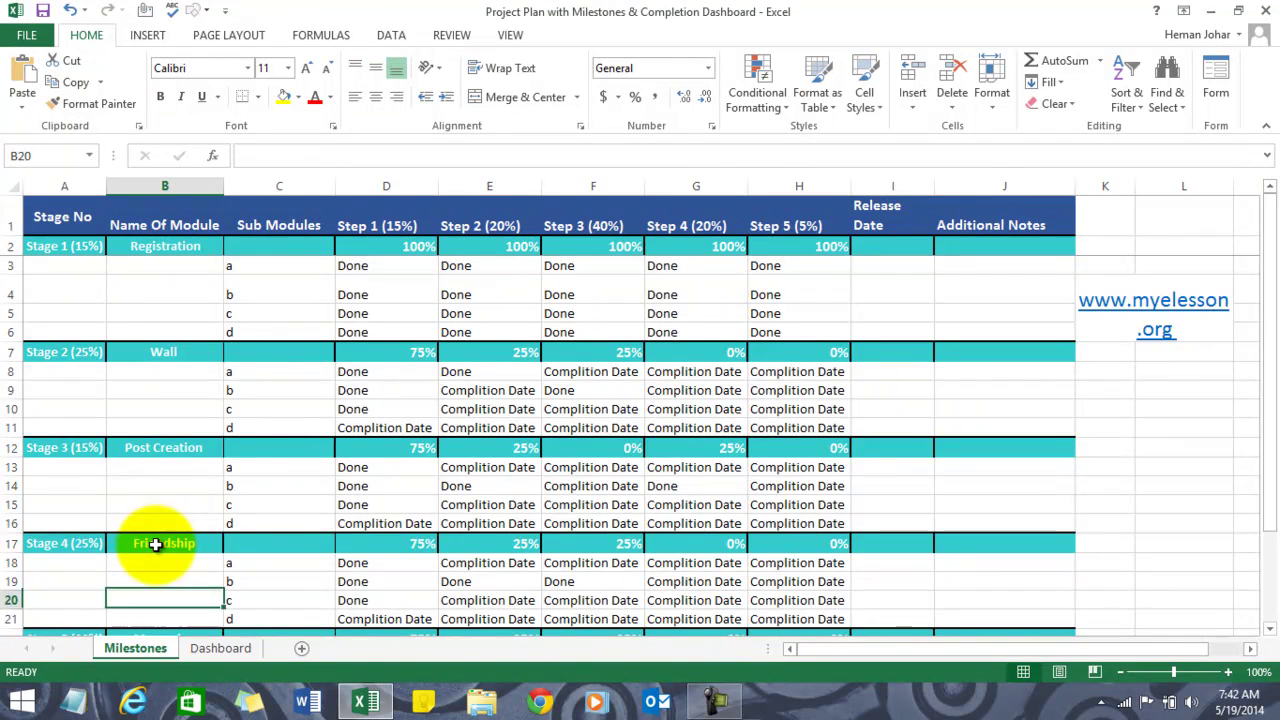
left_click(175, 533)
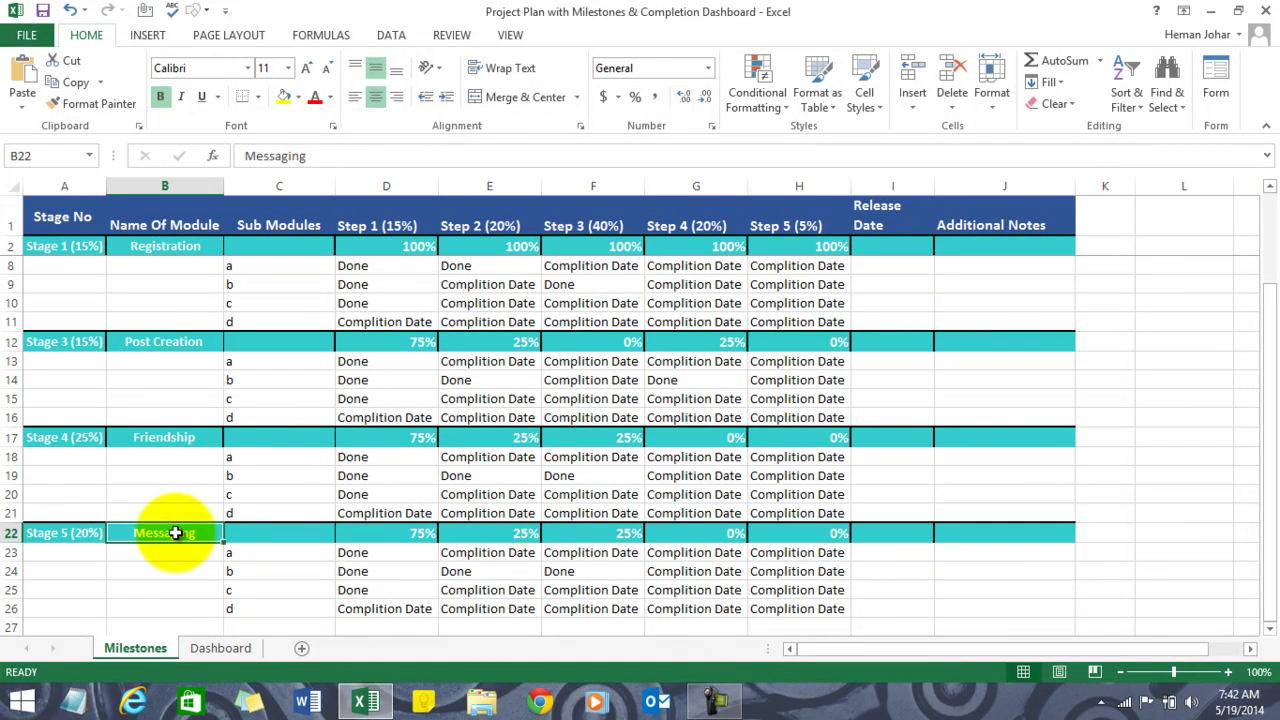
Step: Go back to Stage 1 and examine its stage number, the Registration module name and sub module a
key("Up")
key("Up")
key("Up")
key("Up")
key("Up")
key("Up")
key("Up")
key("Up")
key("Up")
key("Up")
key("Up")
key("Up")
key("Up")
key("Up")
key("Up")
key("Up")
key("Up")
key("Up")
key("Up")
key("Up")
key("Up")
key("Down")
key("Down")
key("Right")
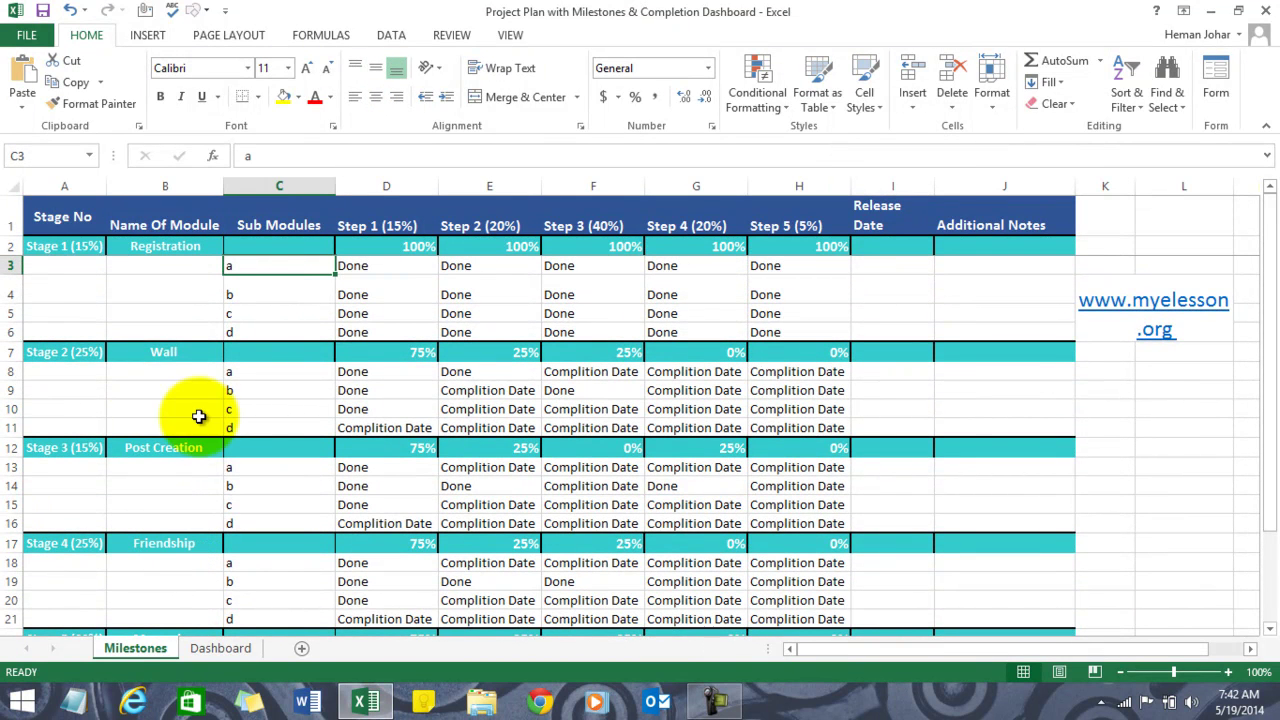
left_click(73, 245)
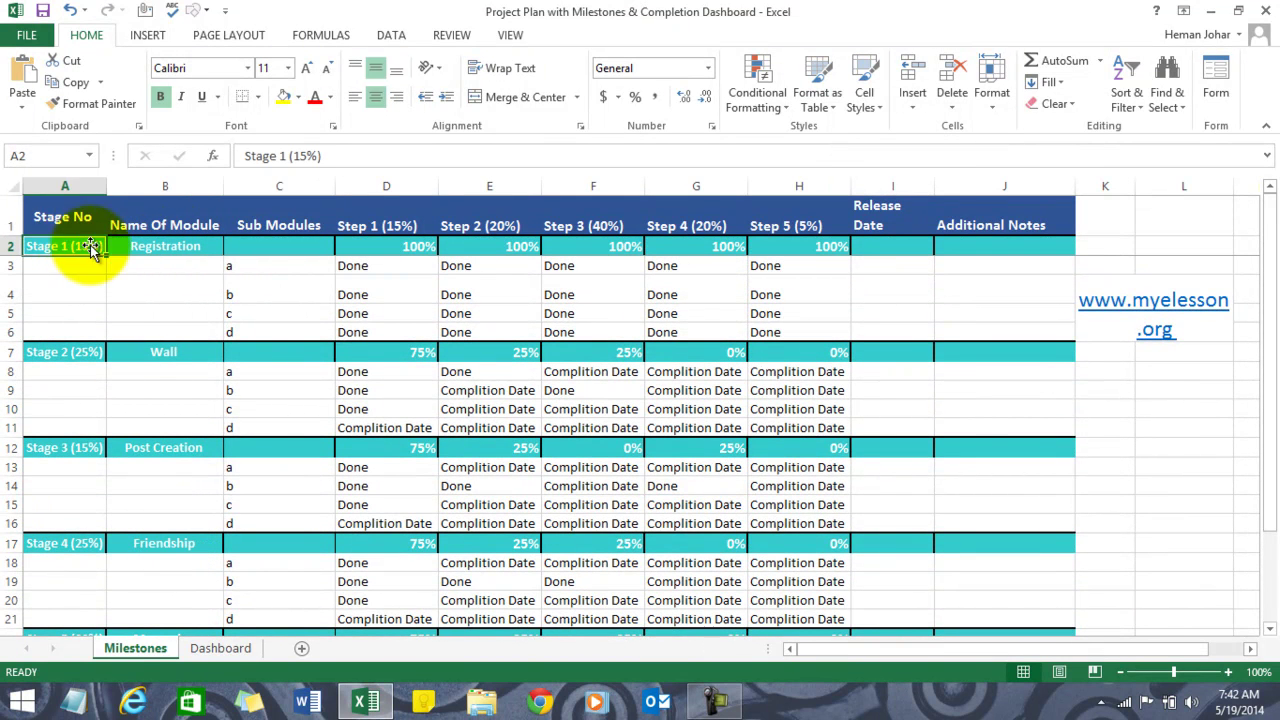
left_click(149, 222)
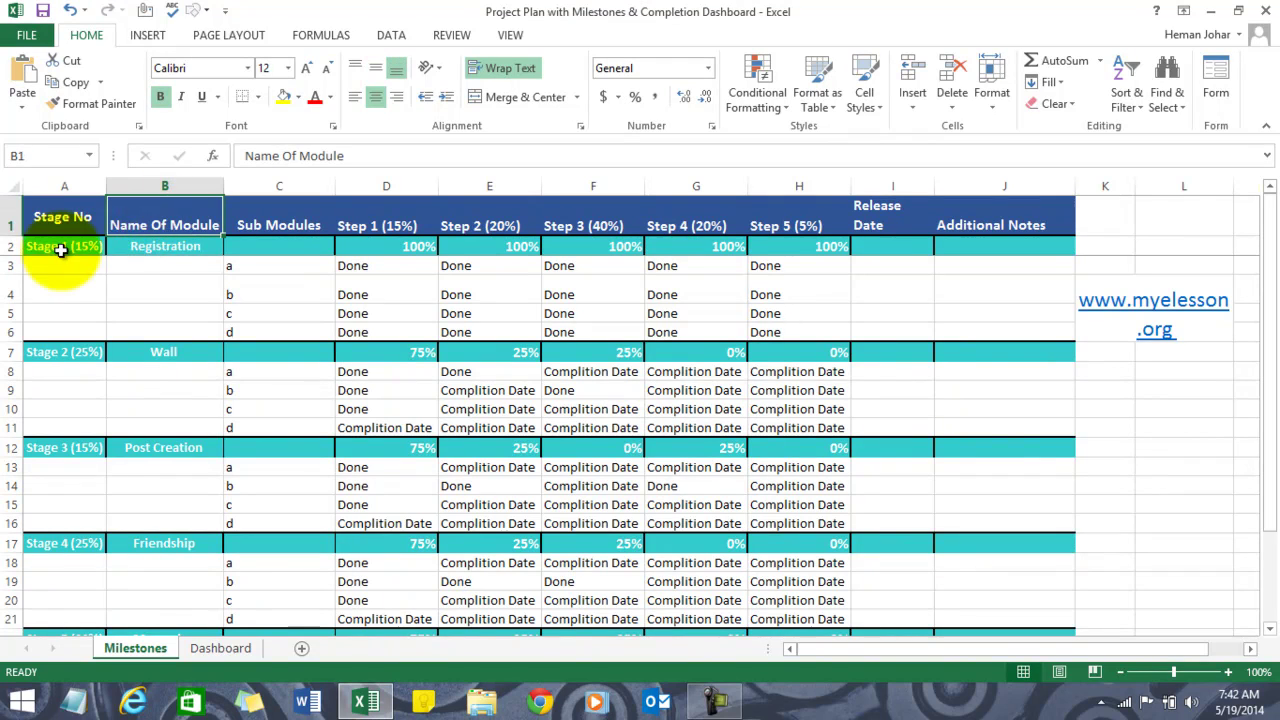
left_click(153, 247)
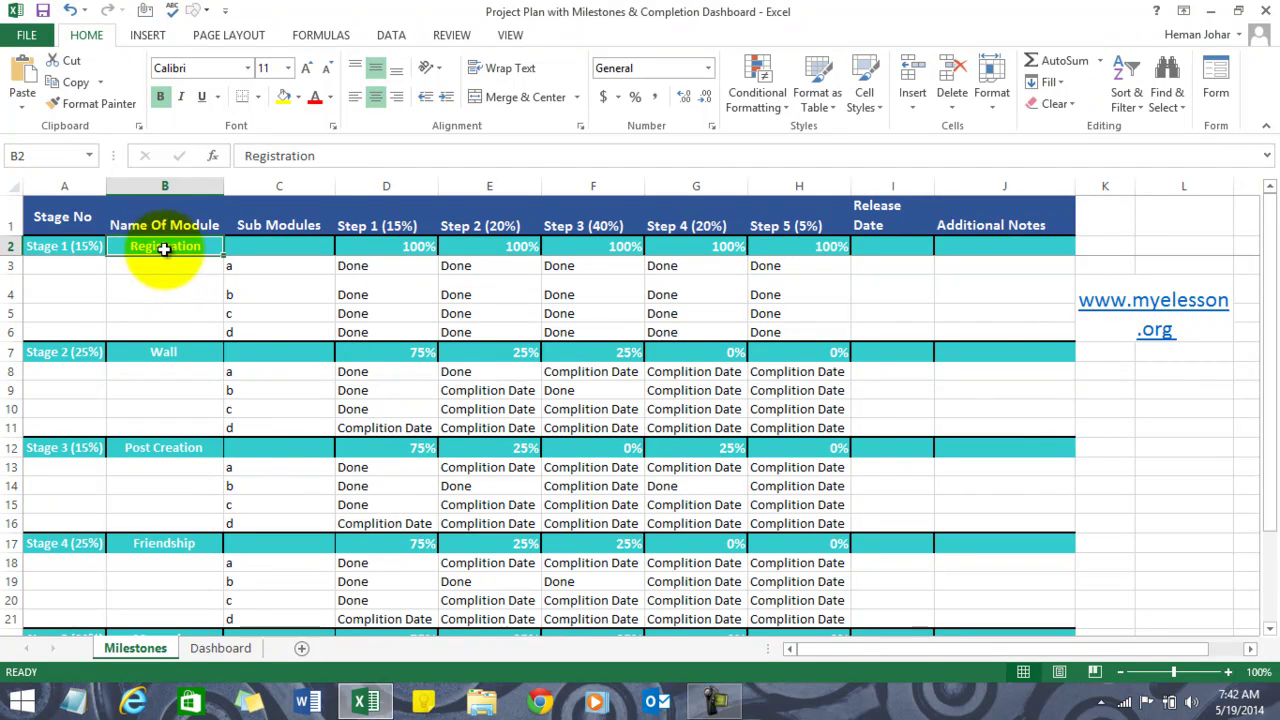
left_click(267, 266)
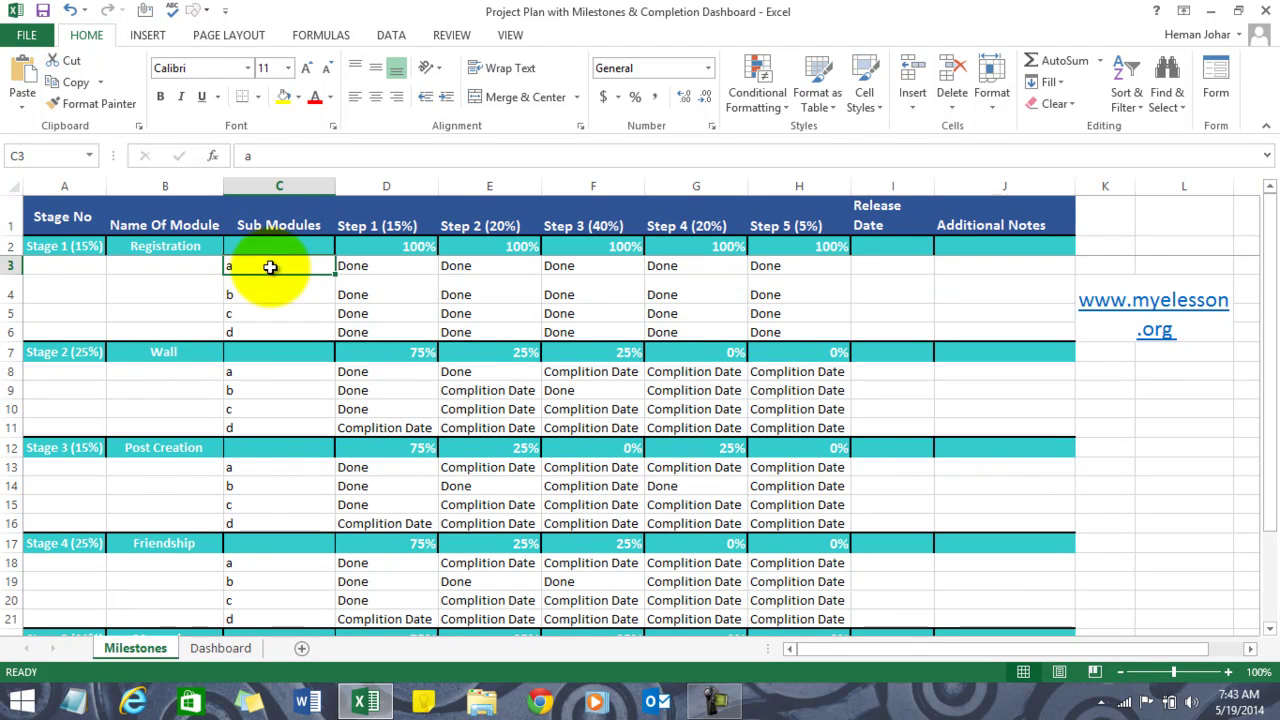
Step: Review sub modules a to d of the Post Creation module in Stage 3
left_click(186, 448)
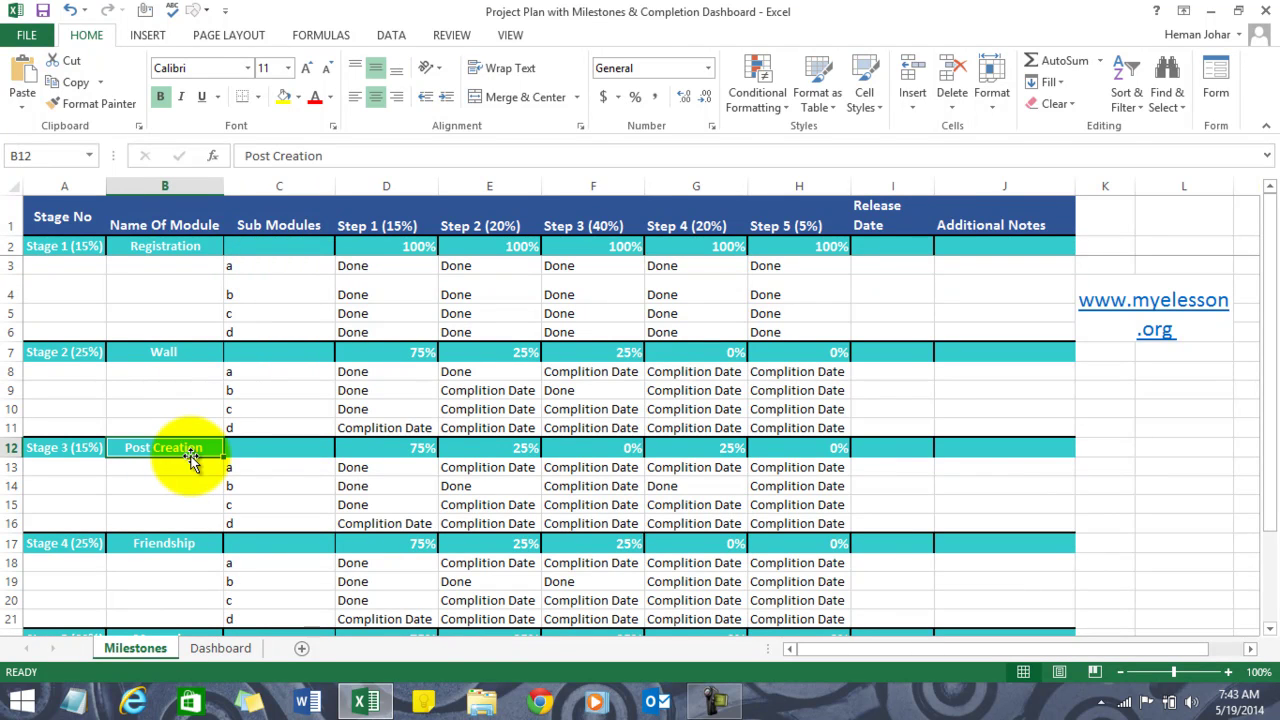
left_click(278, 464)
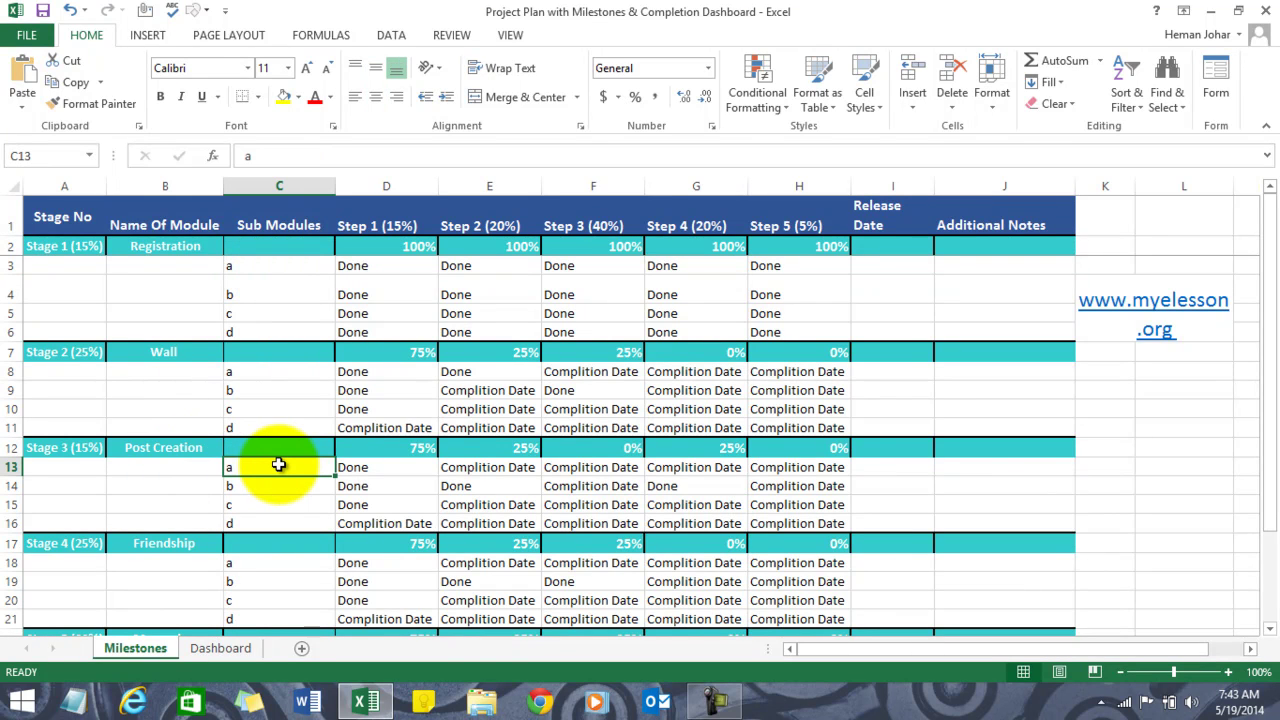
left_click(270, 484)
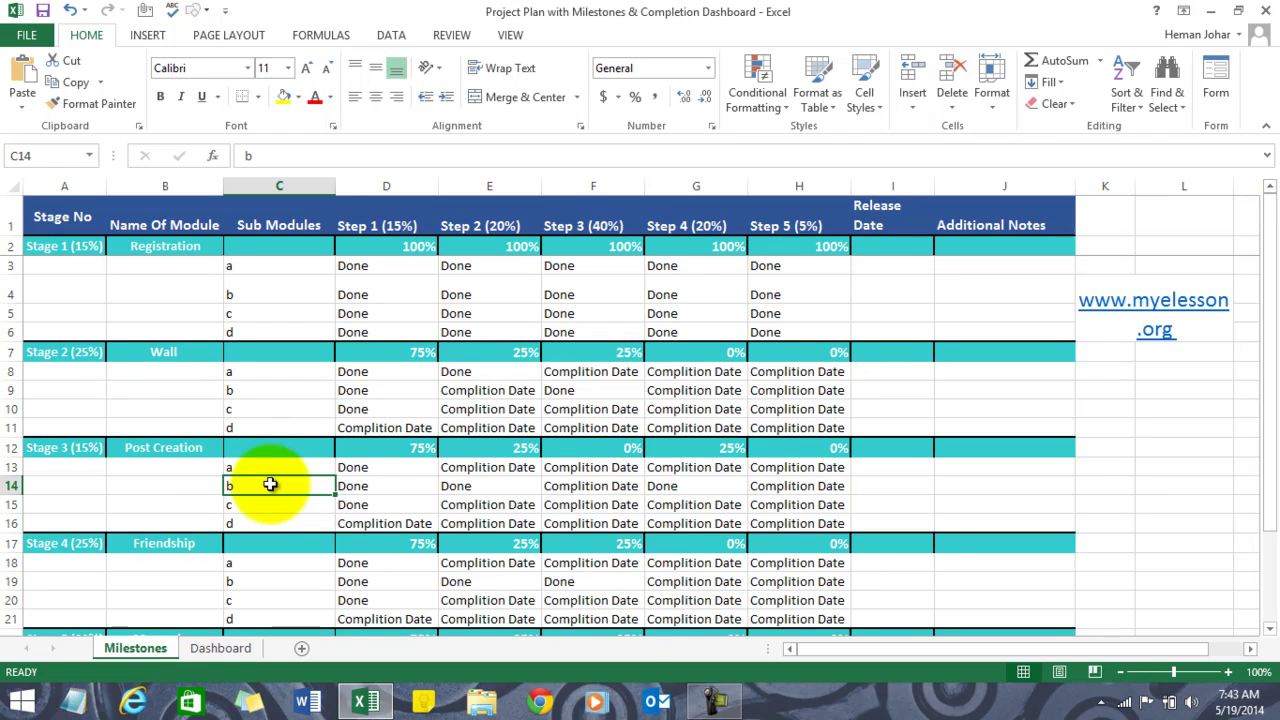
left_click(261, 504)
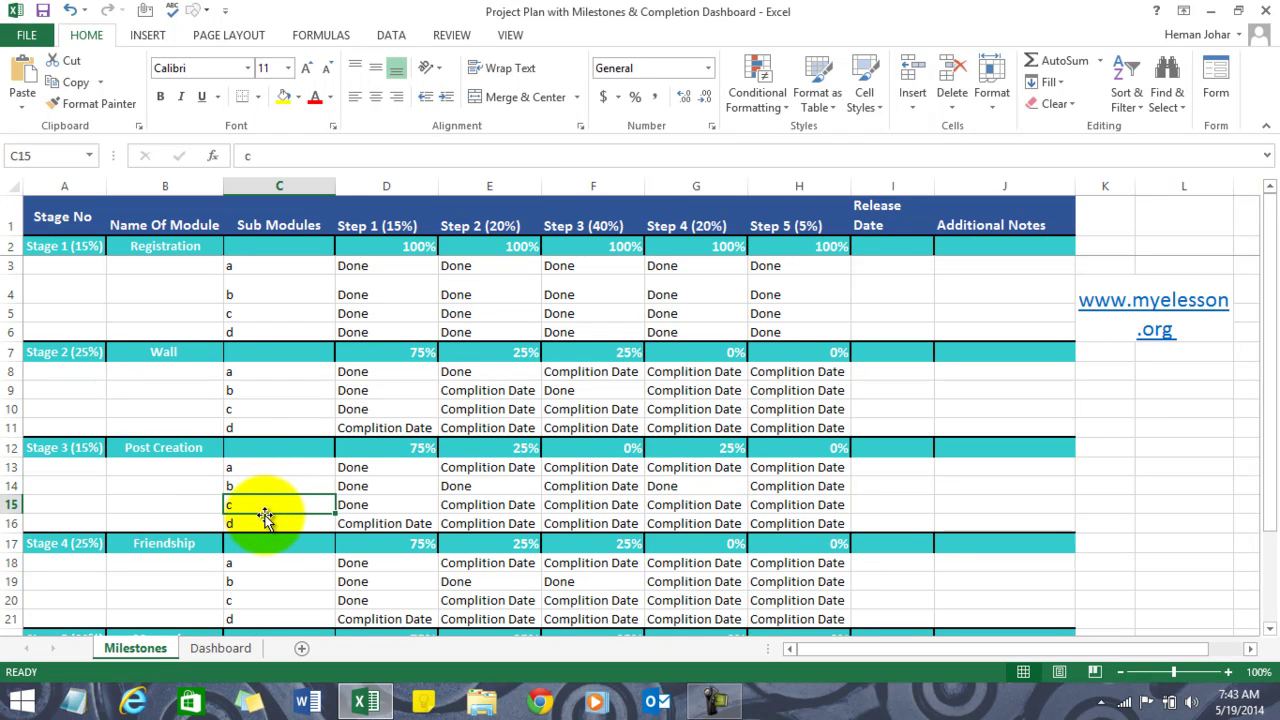
left_click(279, 522)
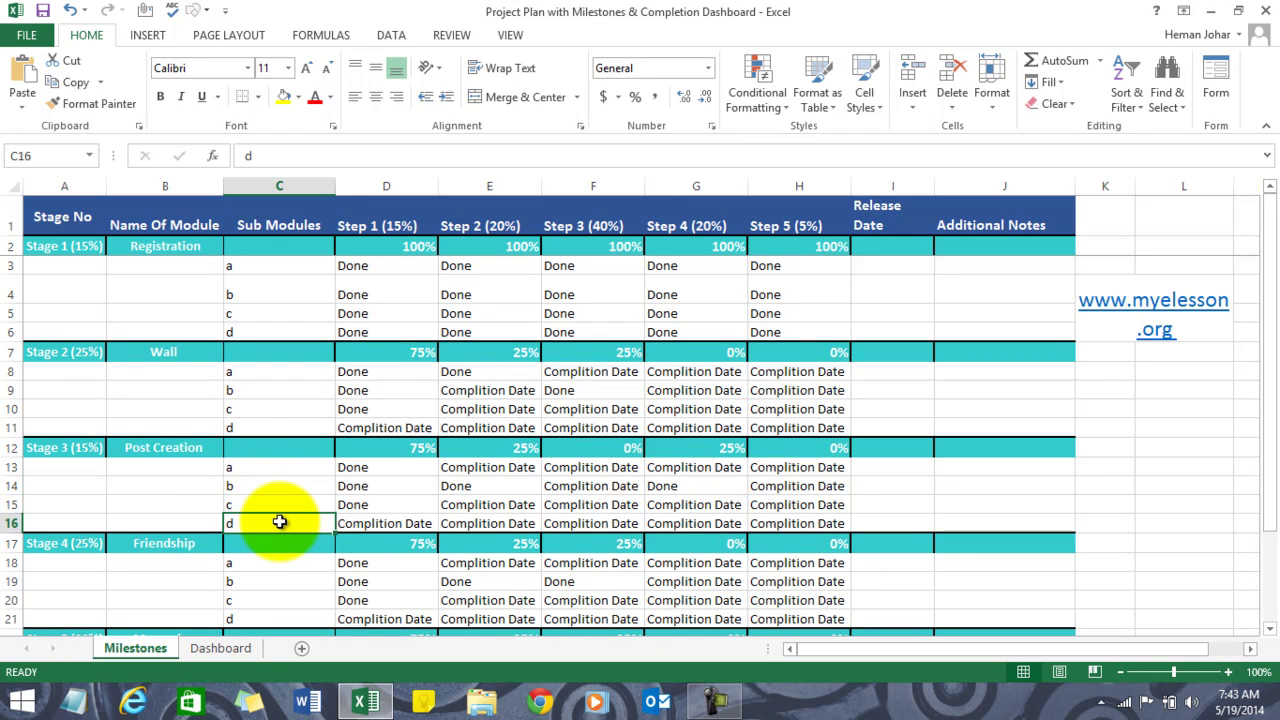
Step: Examine the Step 1 to Step 5 column headings and their weightings as they apply to the Registration module
left_click(367, 224)
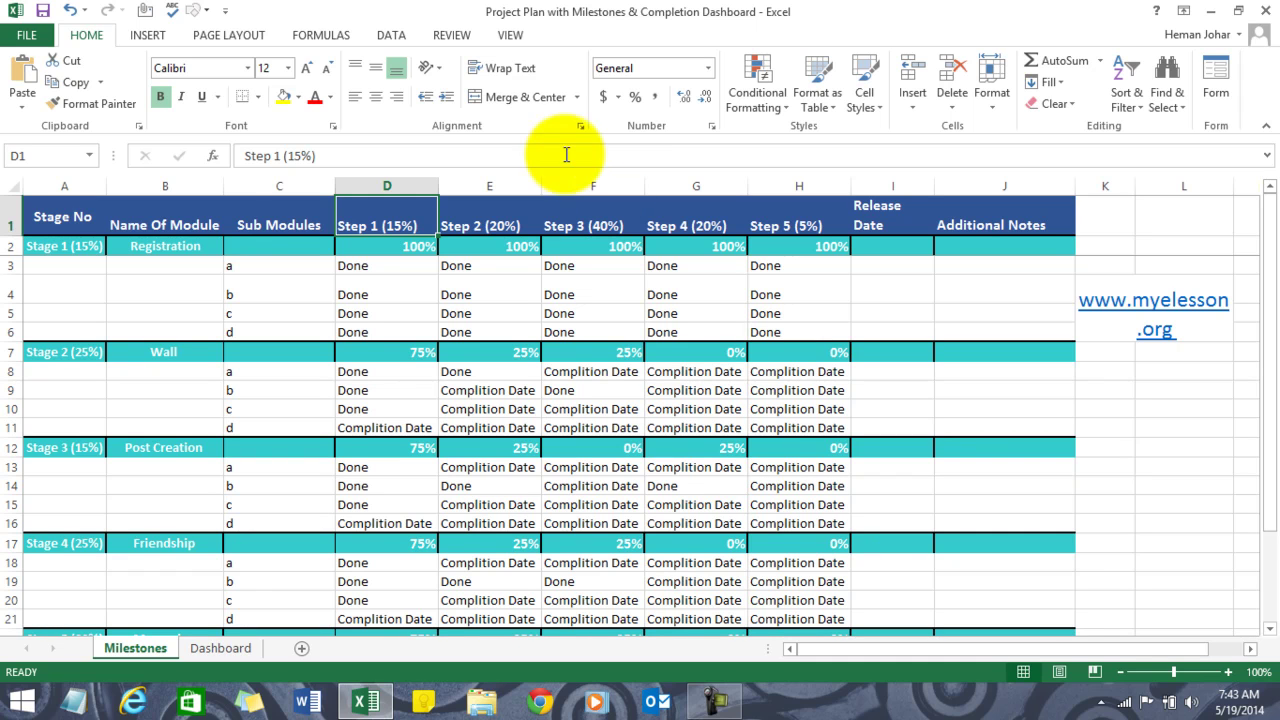
left_click(185, 245)
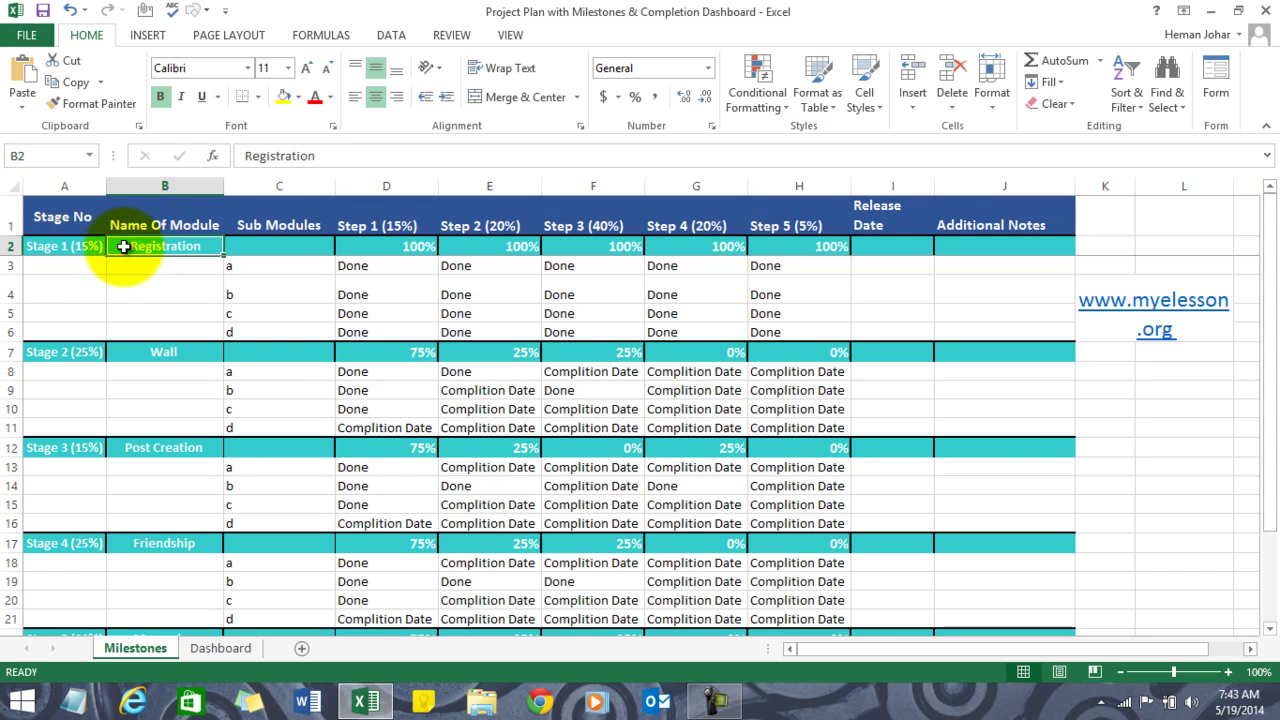
left_click(408, 212)
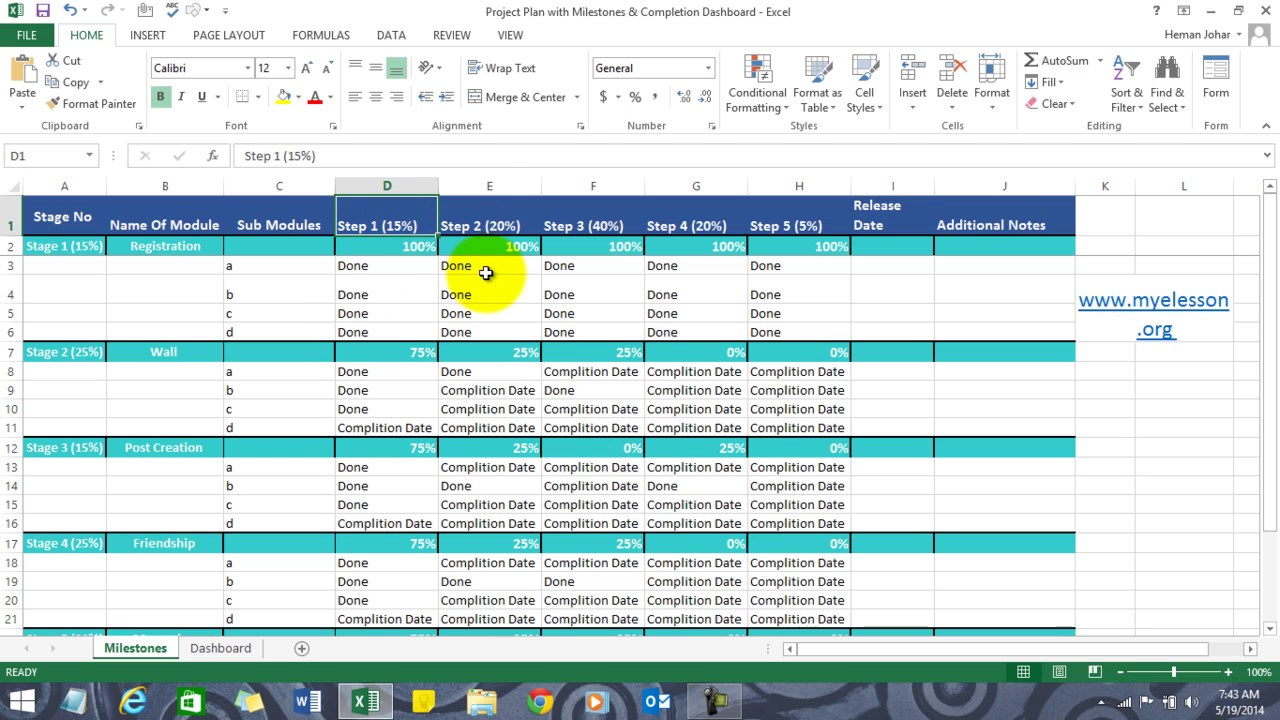
left_click(481, 203)
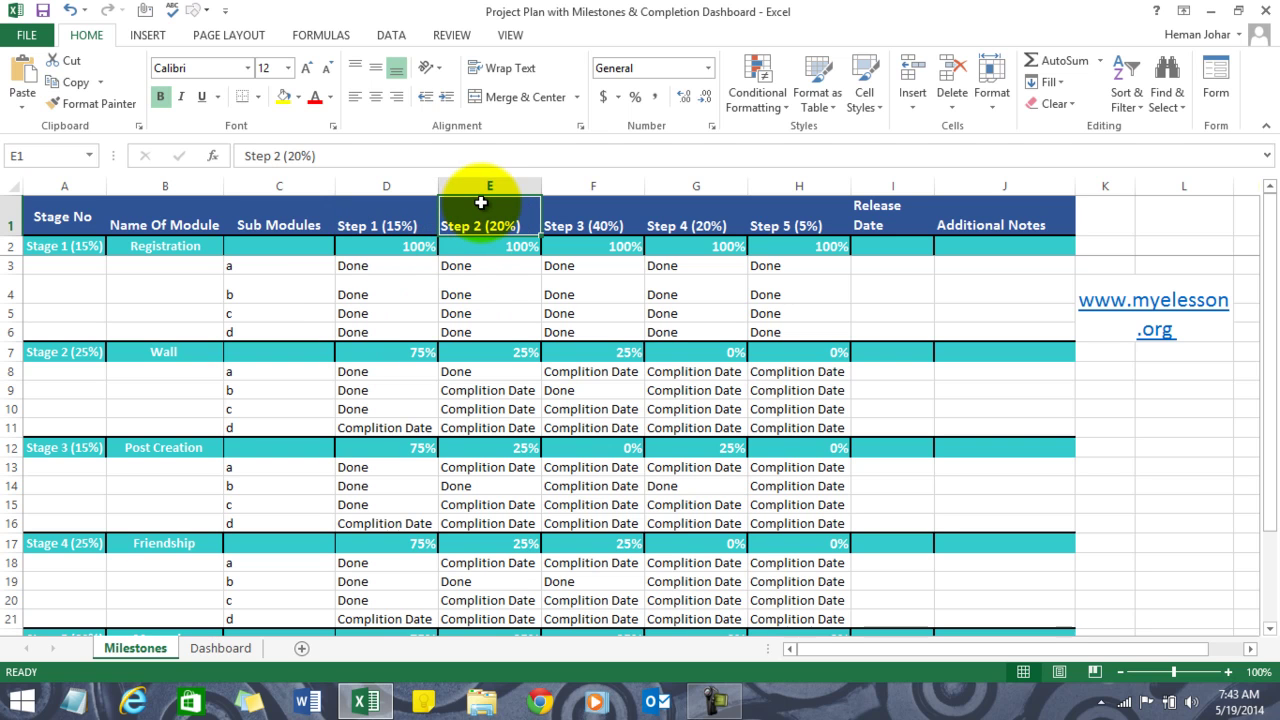
left_click(582, 218)
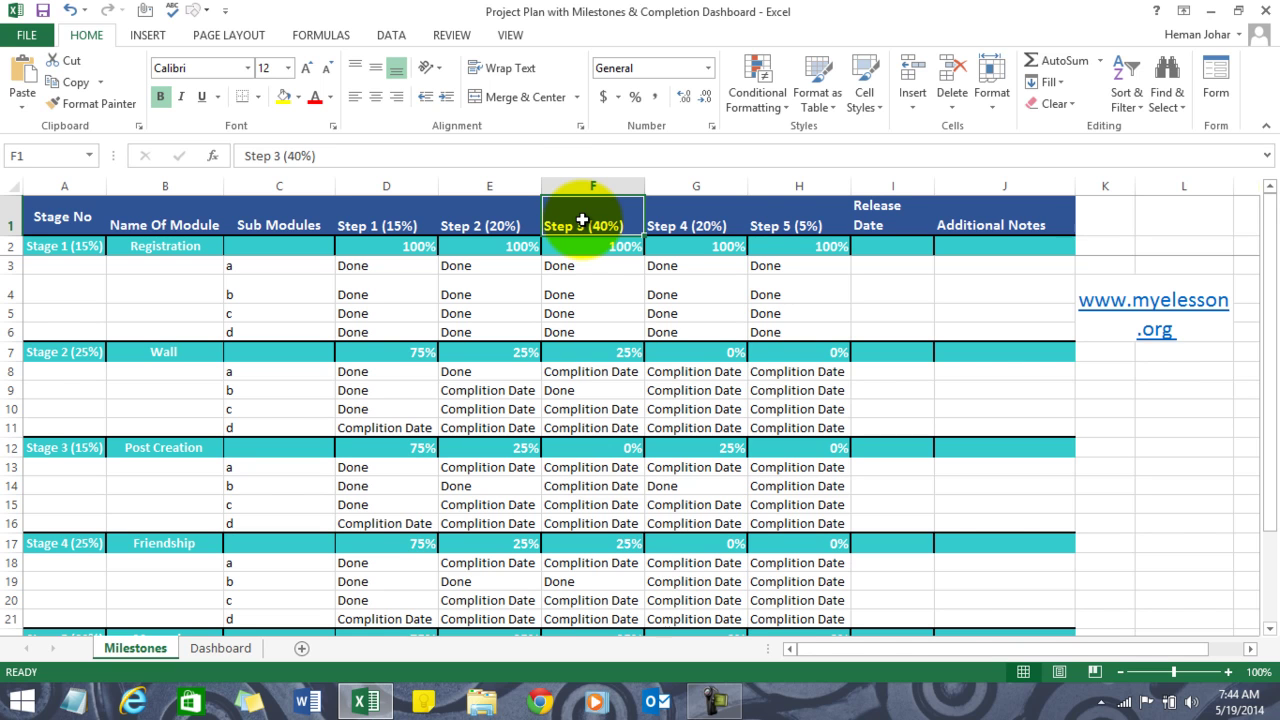
left_click(688, 228)
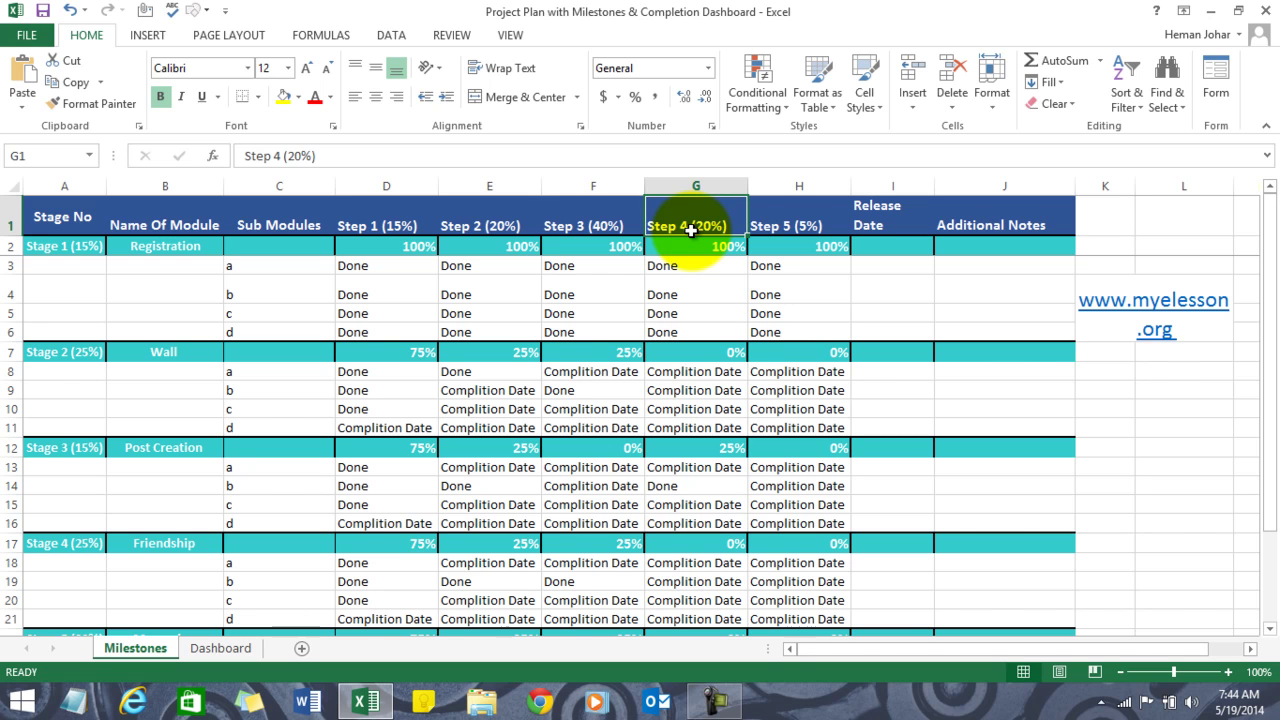
left_click(790, 216)
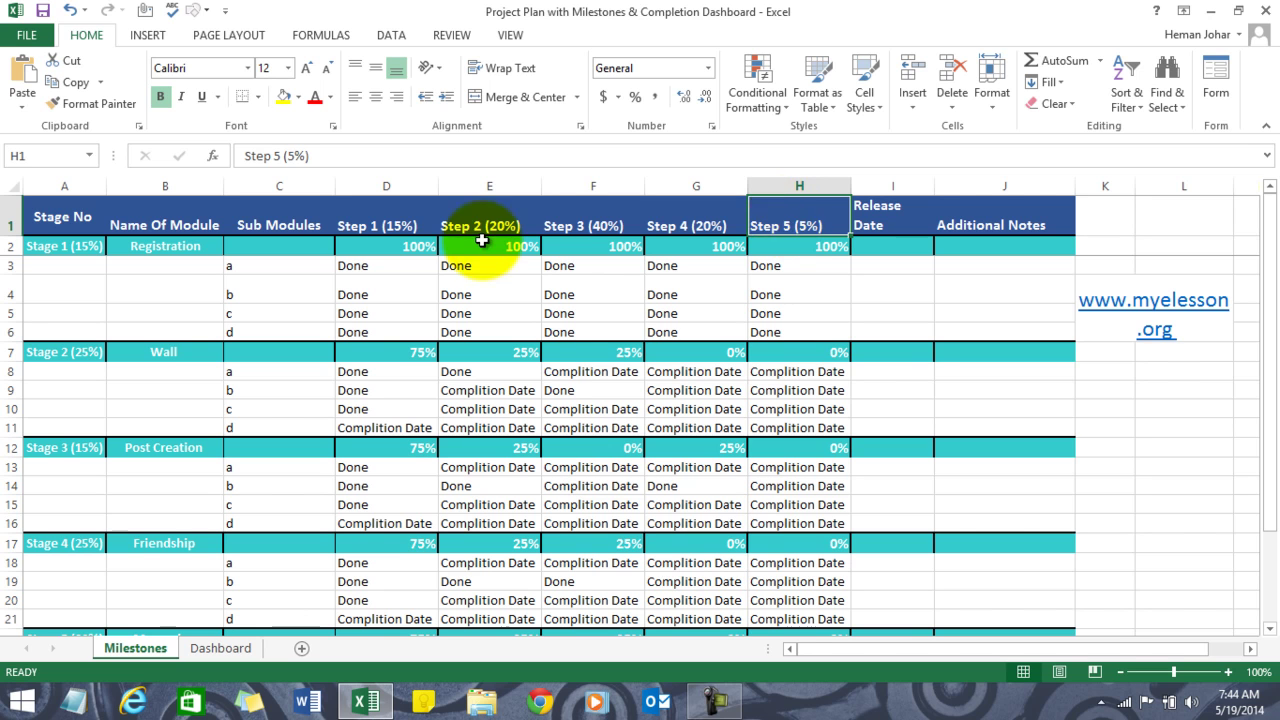
left_click(380, 219)
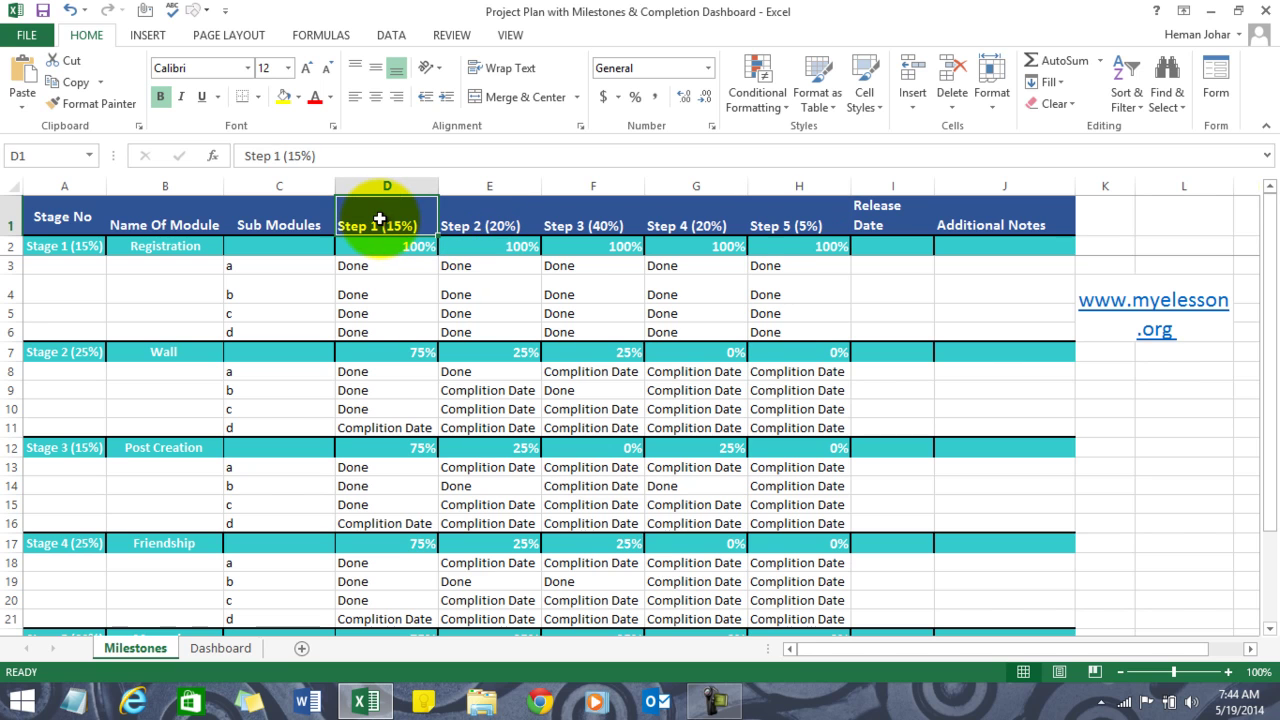
left_click(483, 226)
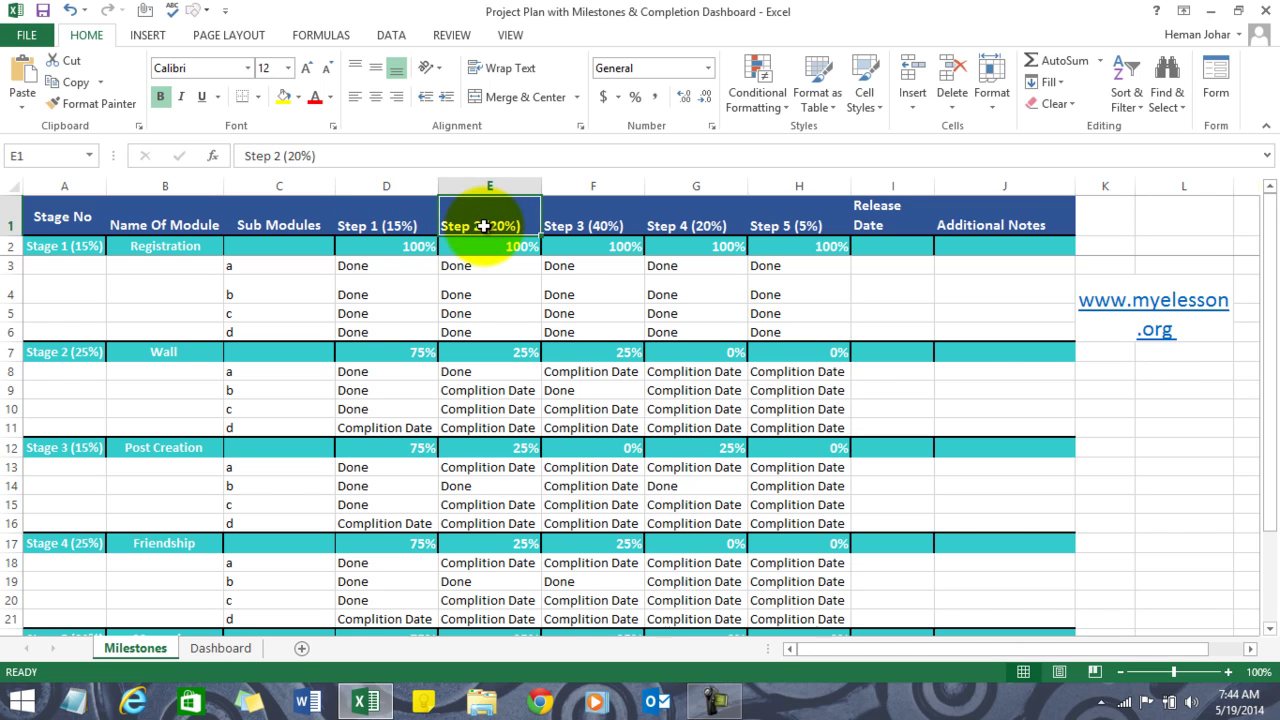
left_click(610, 221)
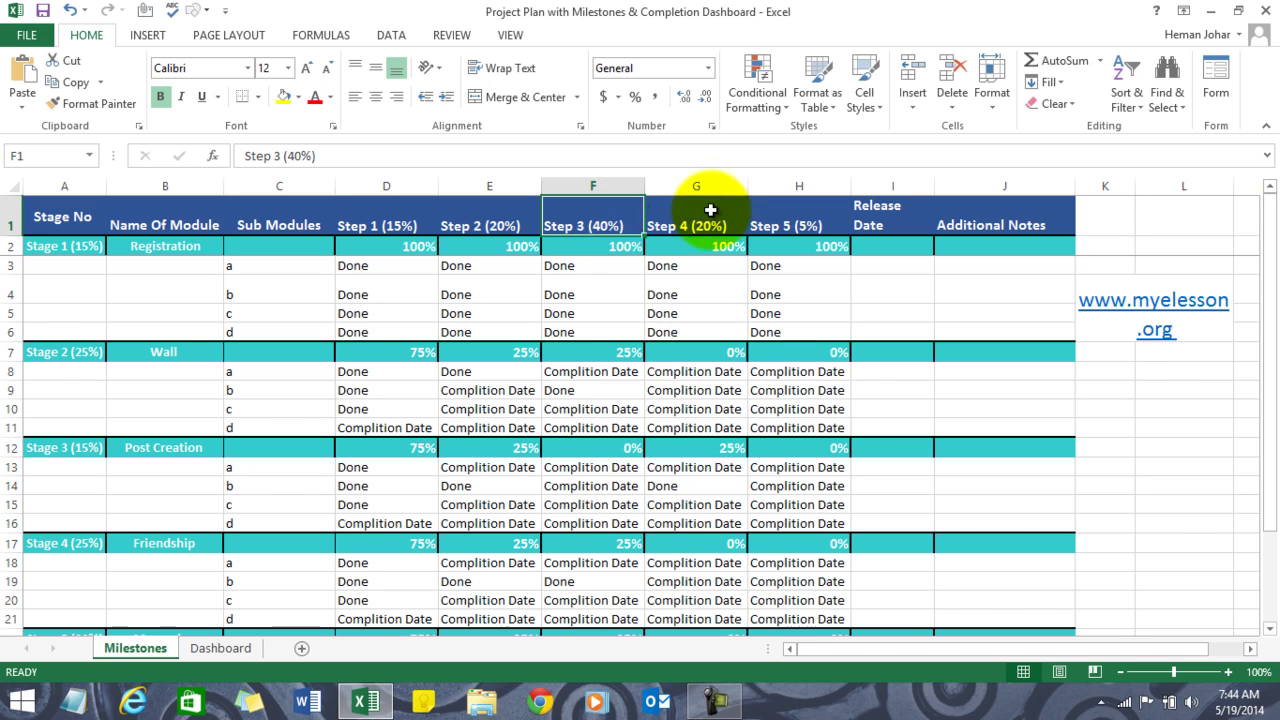
left_click(696, 220)
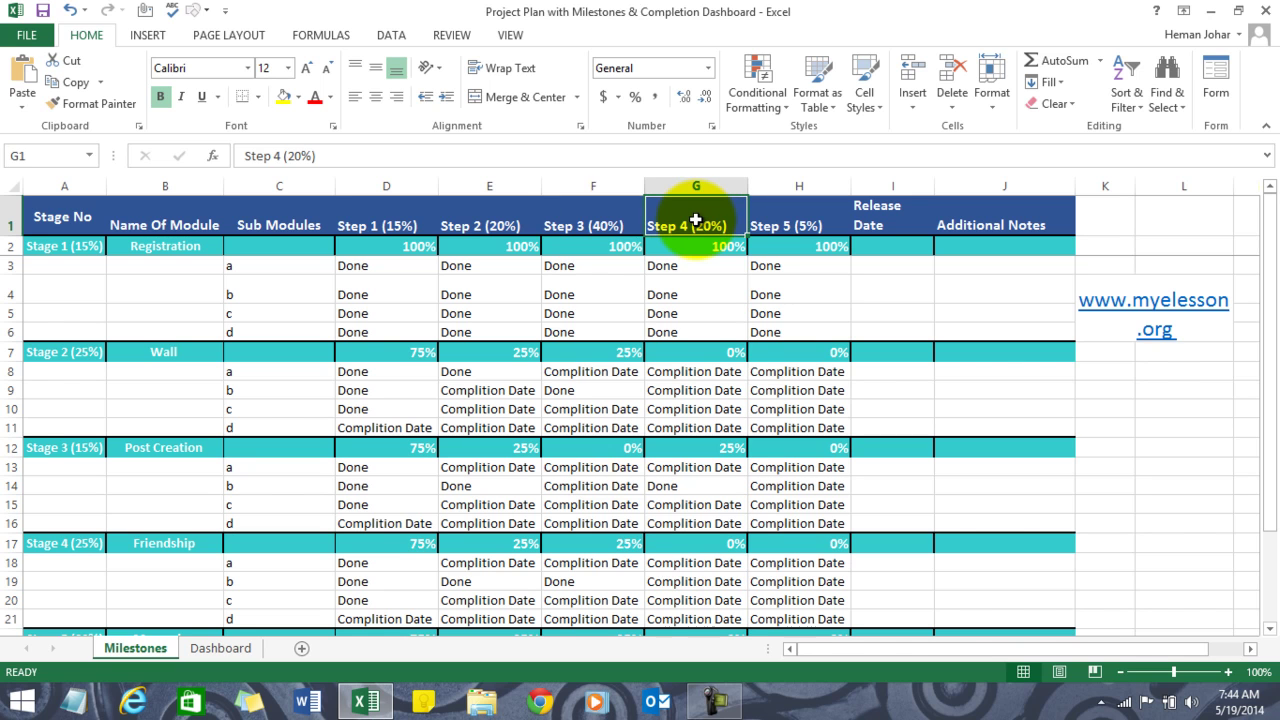
left_click(777, 219)
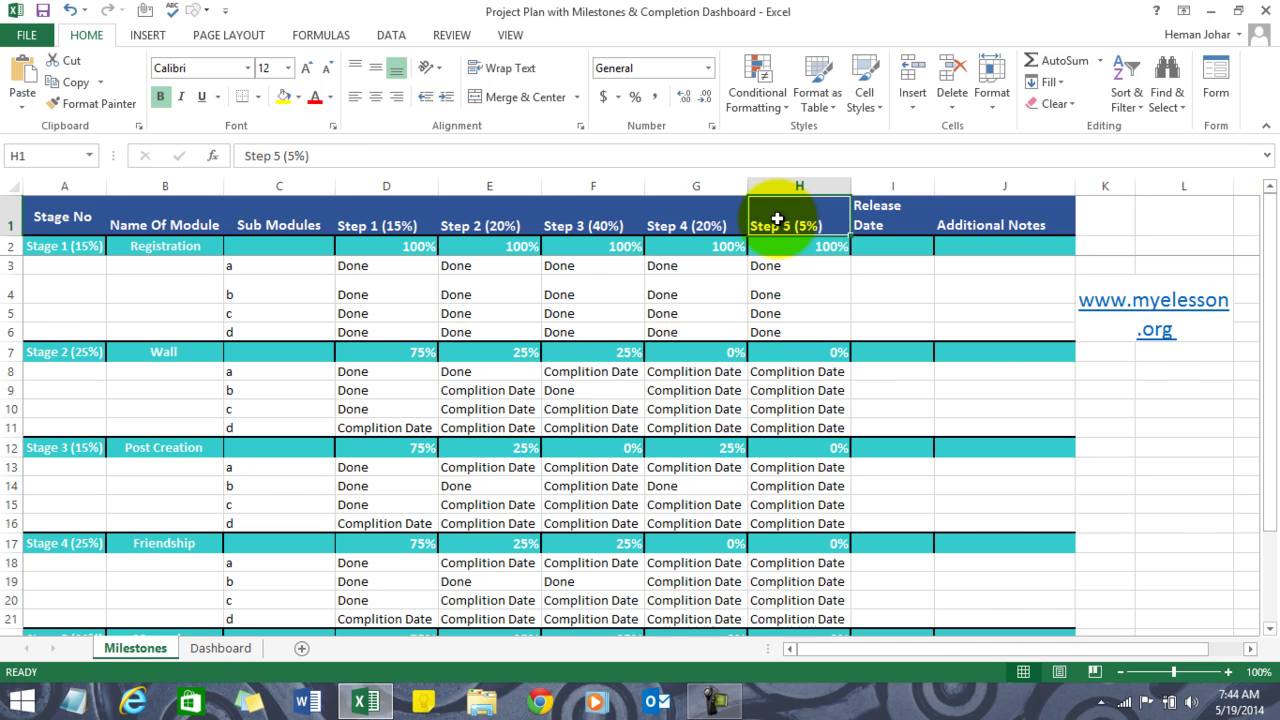
Step: Return to the Stage No column and examine Stage 1's weighting alongside its Registration module
key("Left")
key("Left")
key("Left")
key("Left")
key("Left")
key("Left")
key("Left")
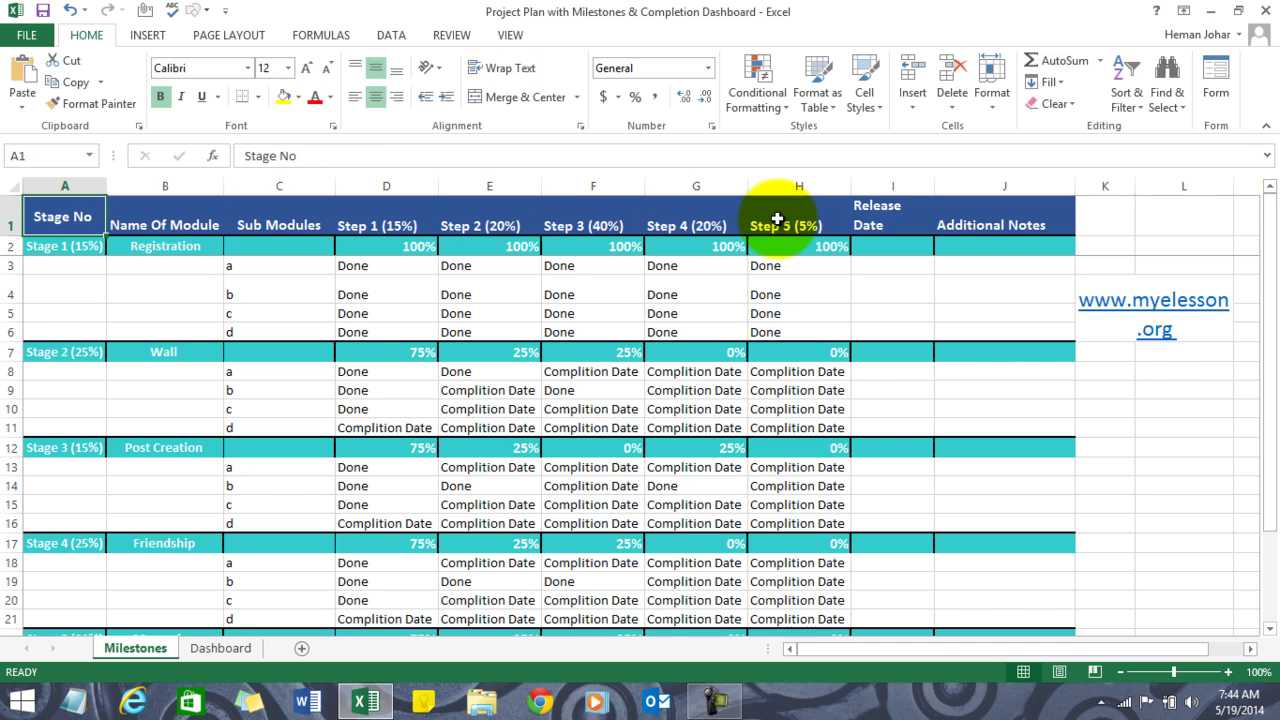
key("Down")
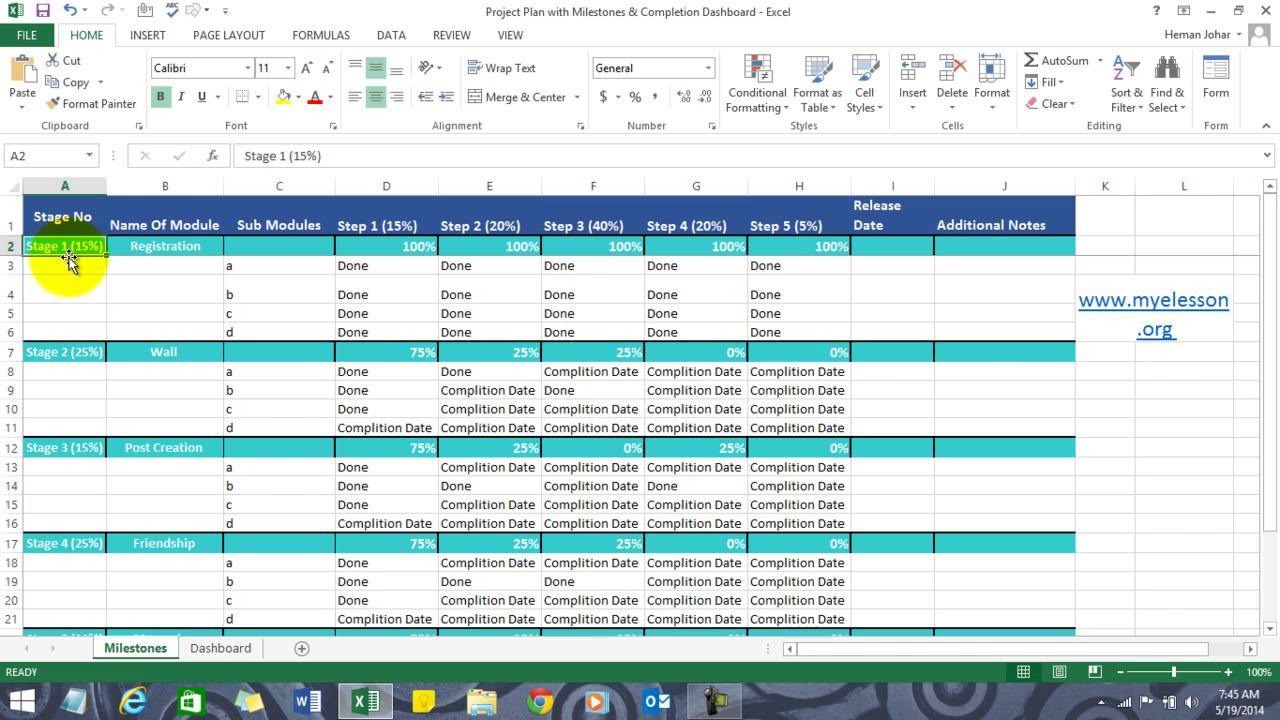
left_click(140, 248)
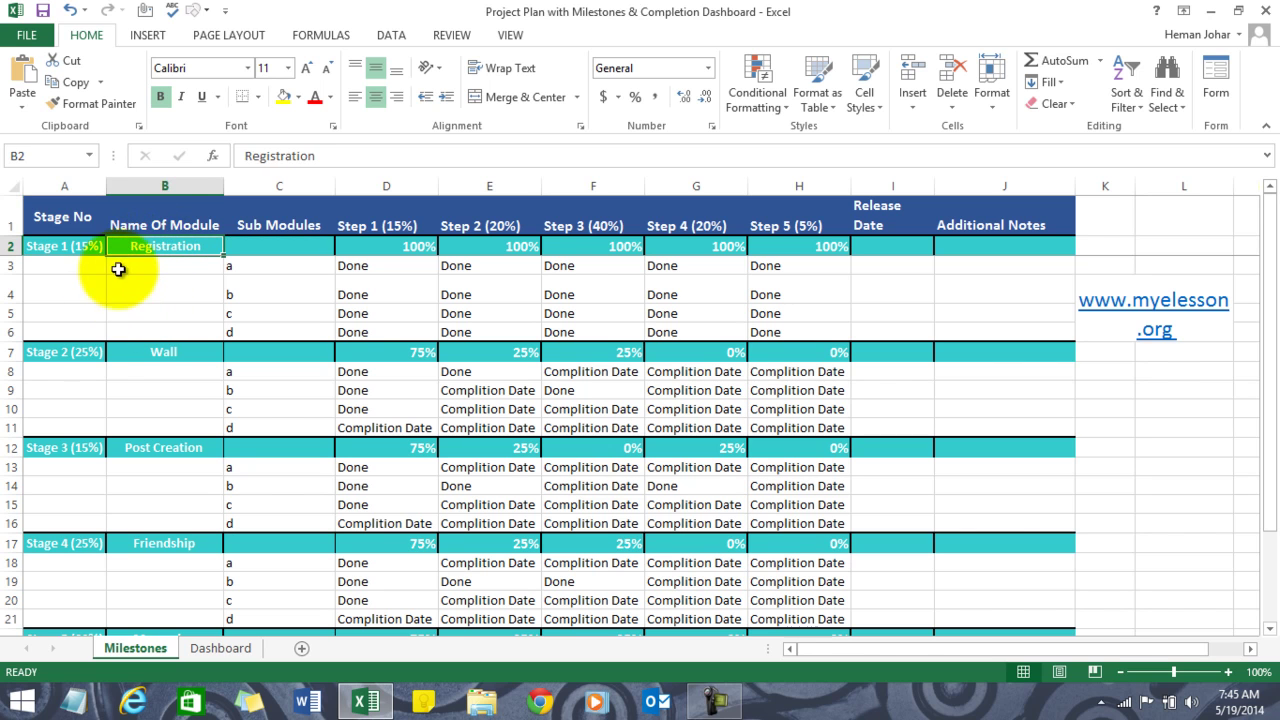
left_click(100, 245)
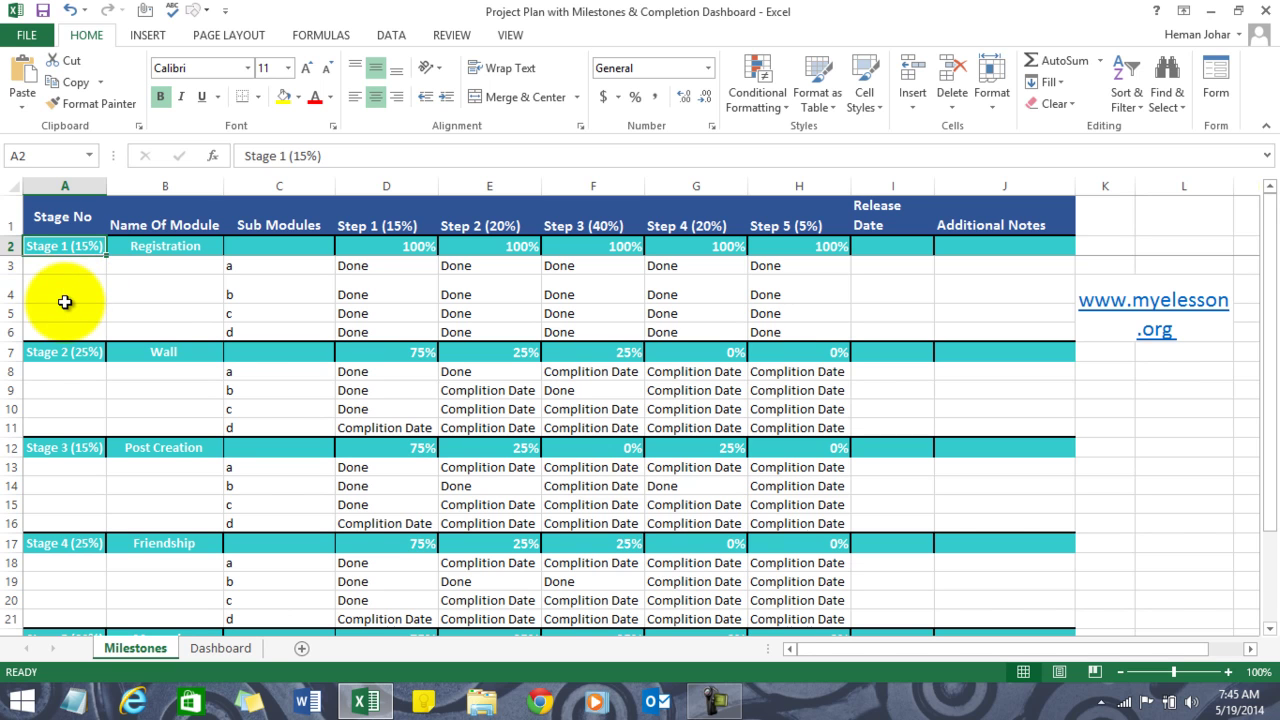
Step: Review the stage weightings in the Stage No column from Stage 2 through Stage 5
left_click(76, 356)
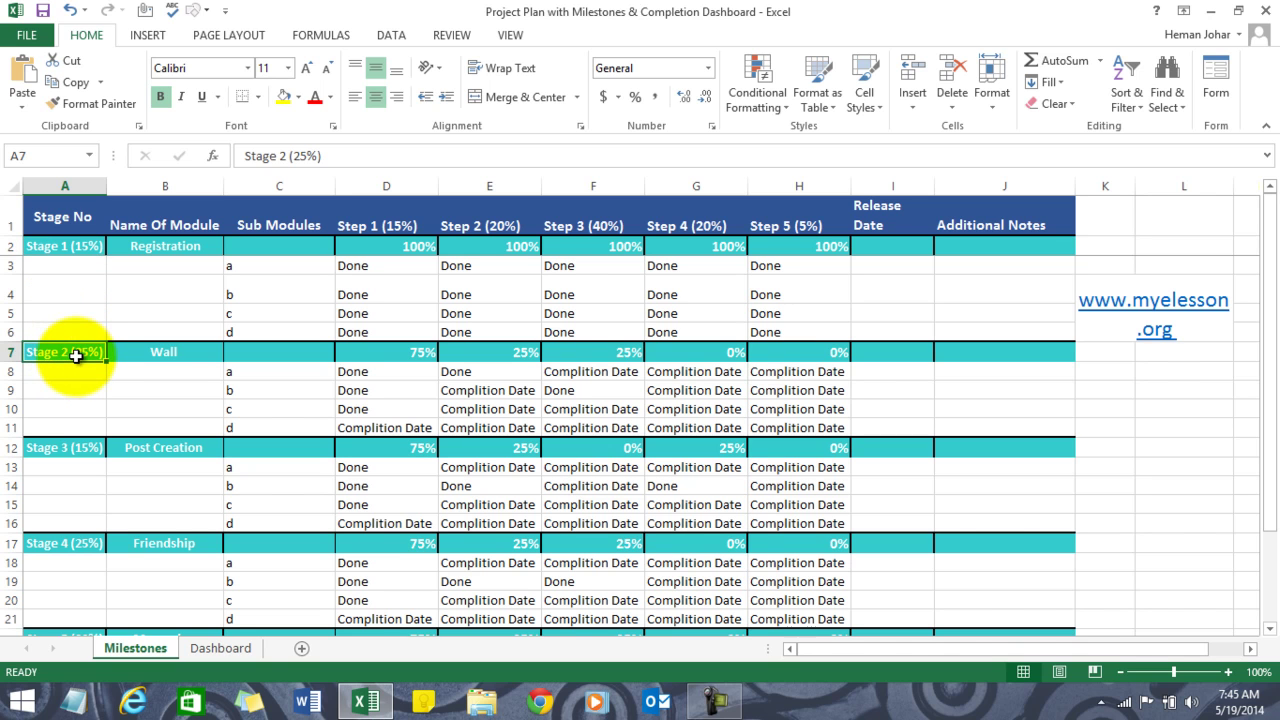
left_click(77, 446)
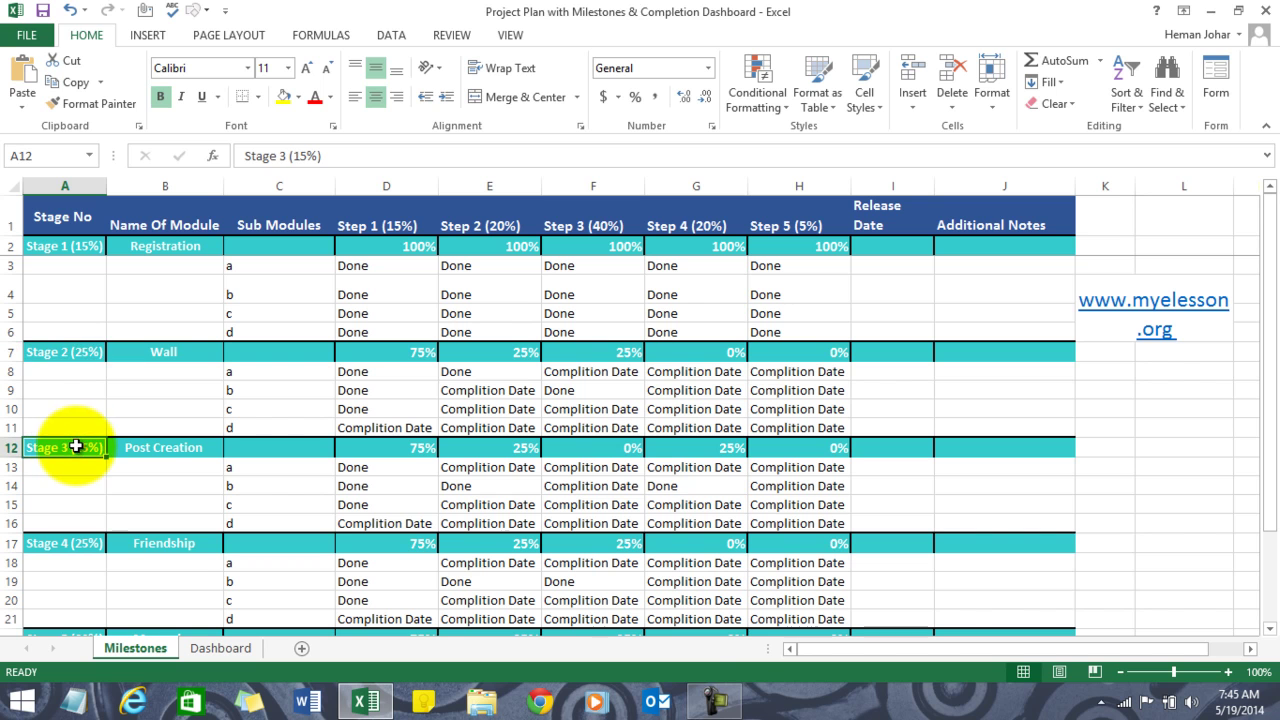
left_click(86, 545)
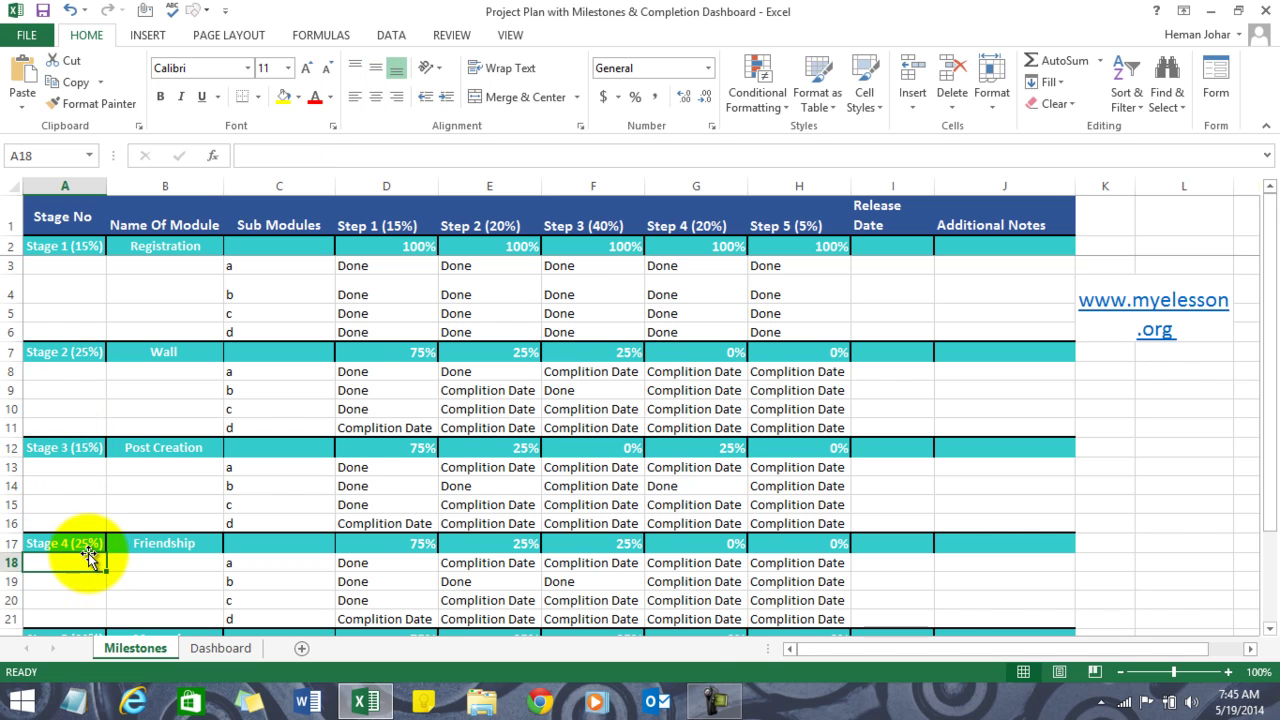
key("Down")
key("Down")
key("Down")
key("Down")
key("Down")
key("Down")
key("Down")
key("Down")
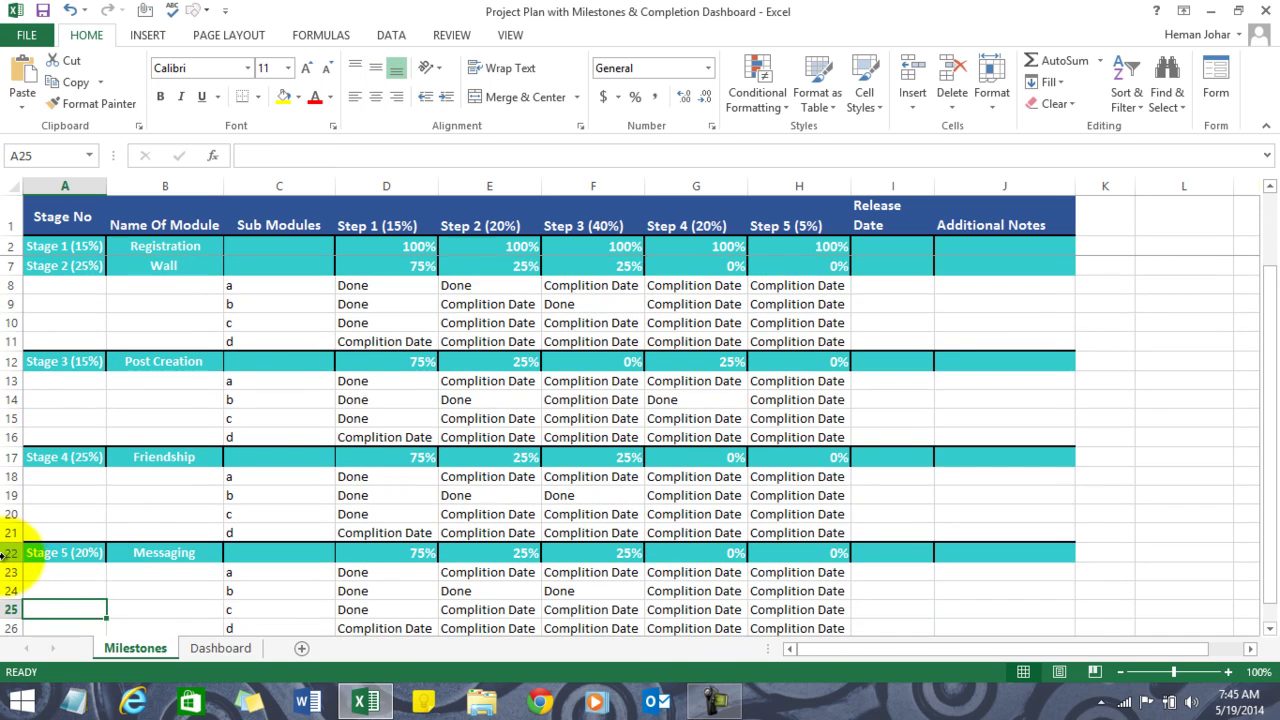
left_click(59, 553)
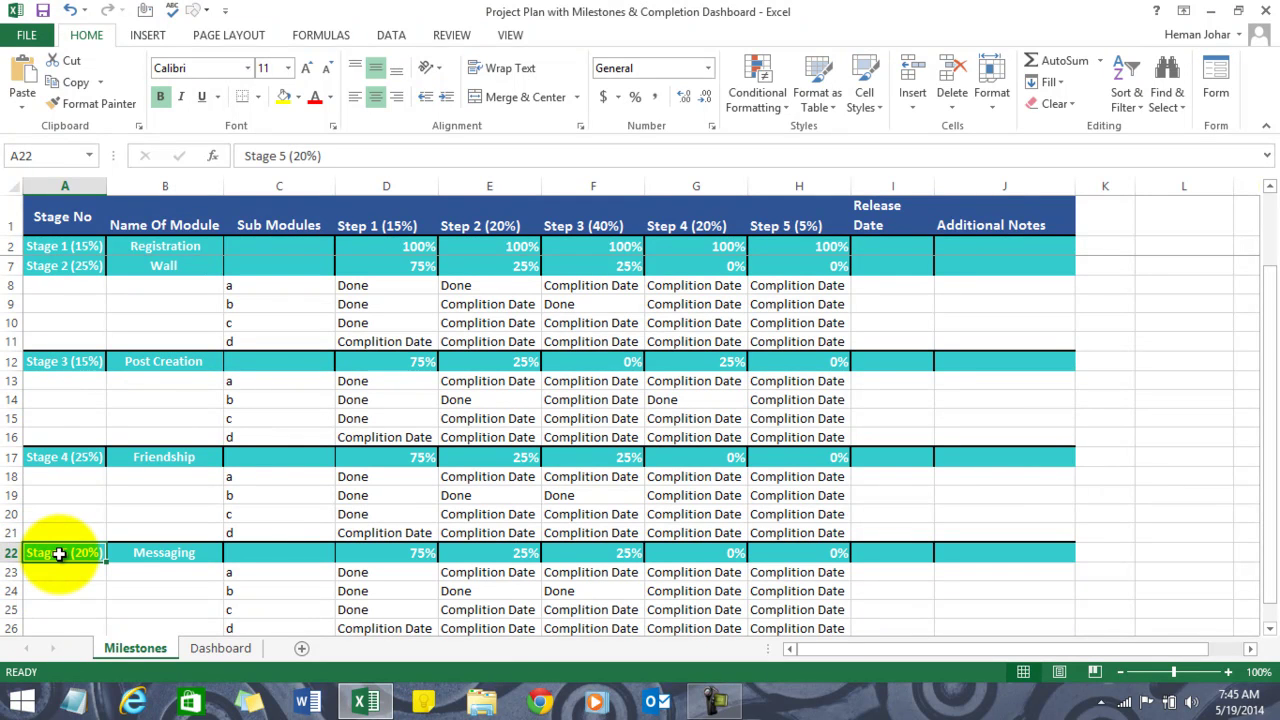
Step: Return to the header row and review the weighting of each step from Step 1 through Step 5
key("Up")
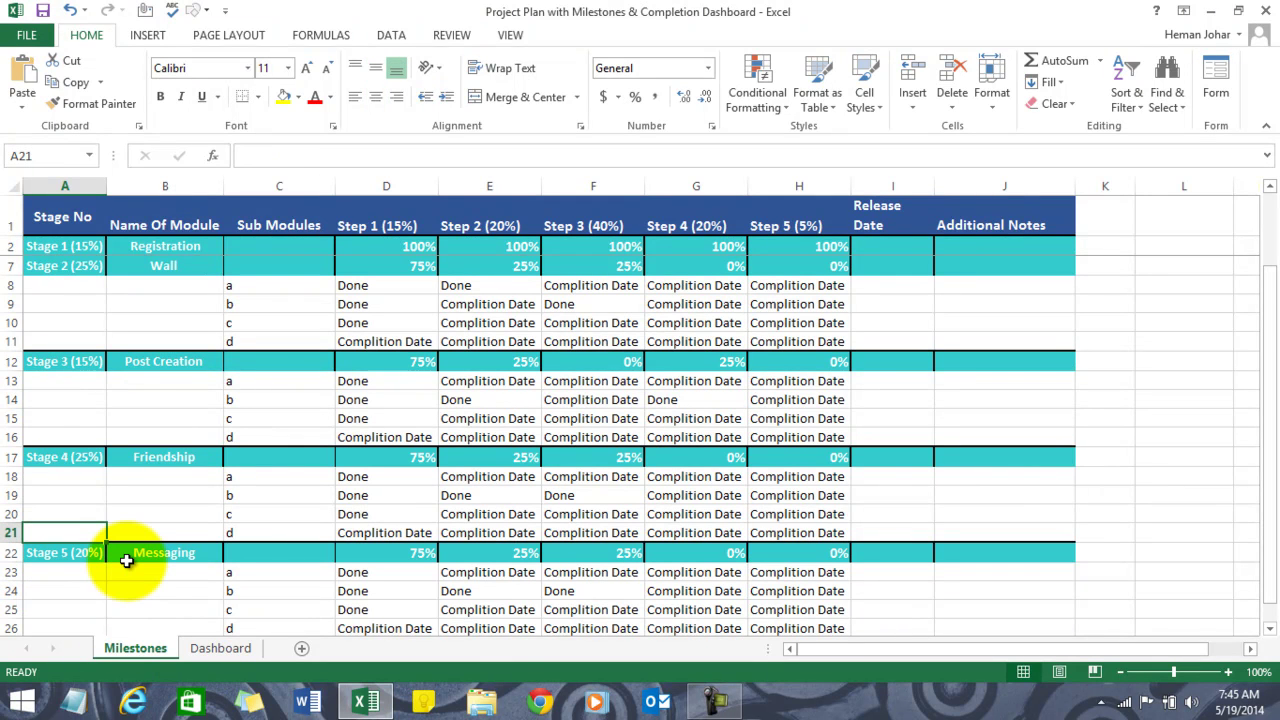
key("Up")
key("Up")
key("Up")
key("Up")
key("Up")
key("Up")
key("Up")
key("Up")
key("Up")
key("Up")
key("Up")
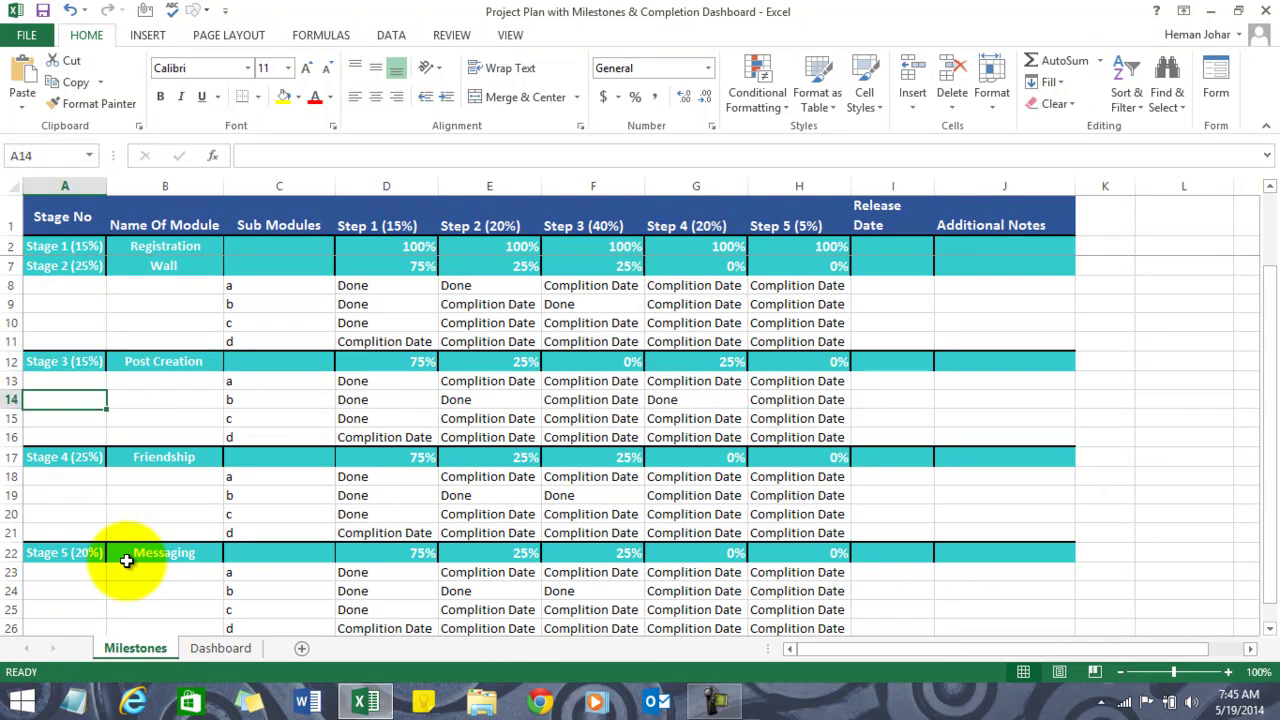
key("Up")
key("Up")
key("Up")
key("ctrl+z")
key("ctrl+Home")
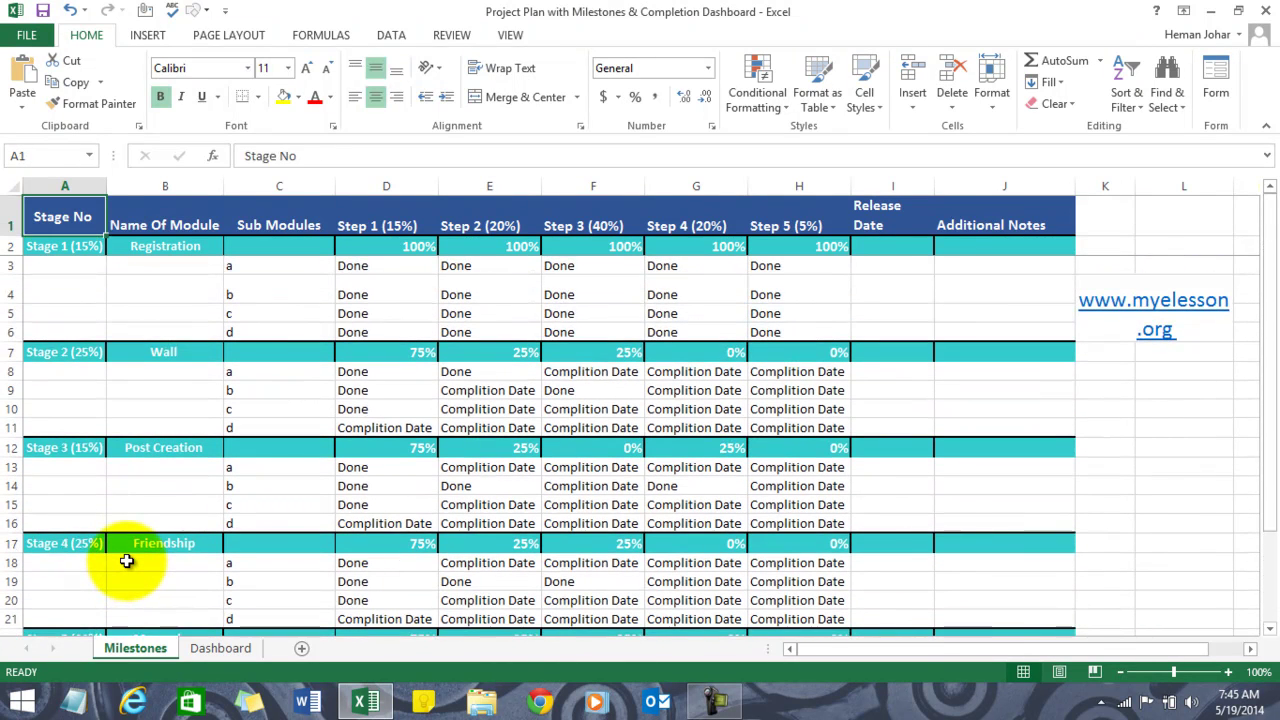
key("Right")
key("Right")
key("Right")
key("Right")
key("Left")
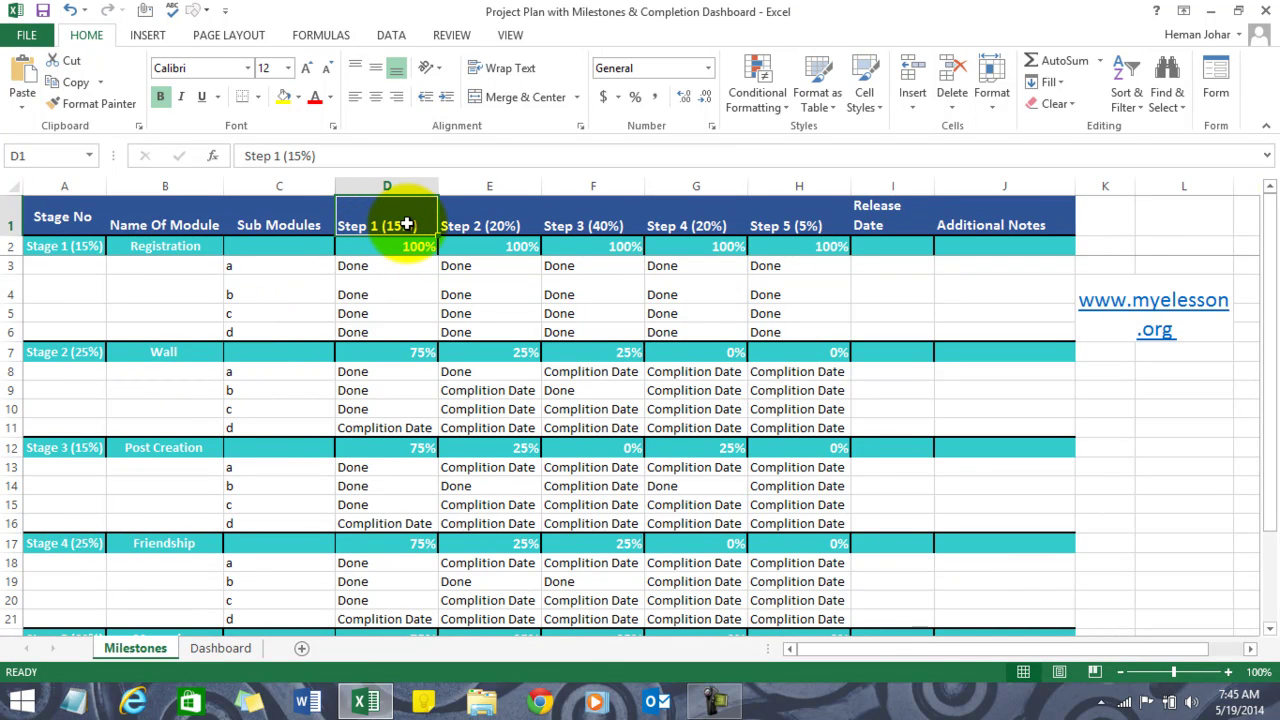
left_click(493, 227)
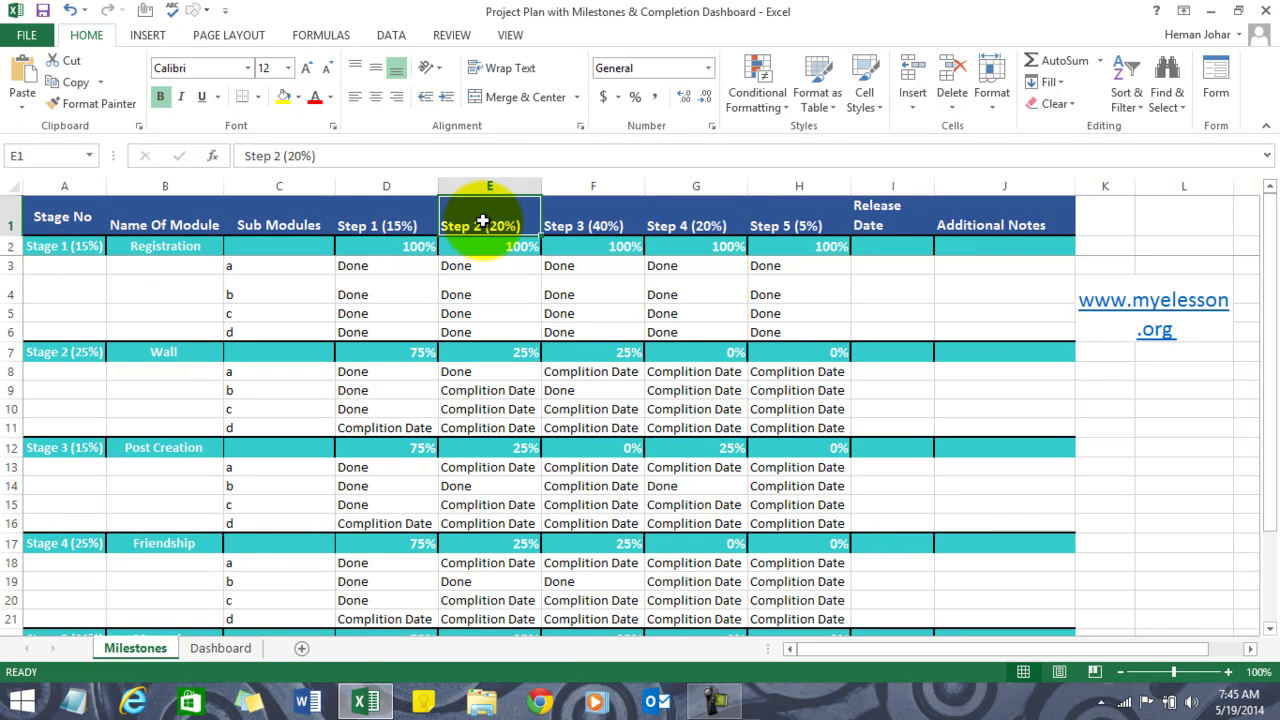
left_click(606, 224)
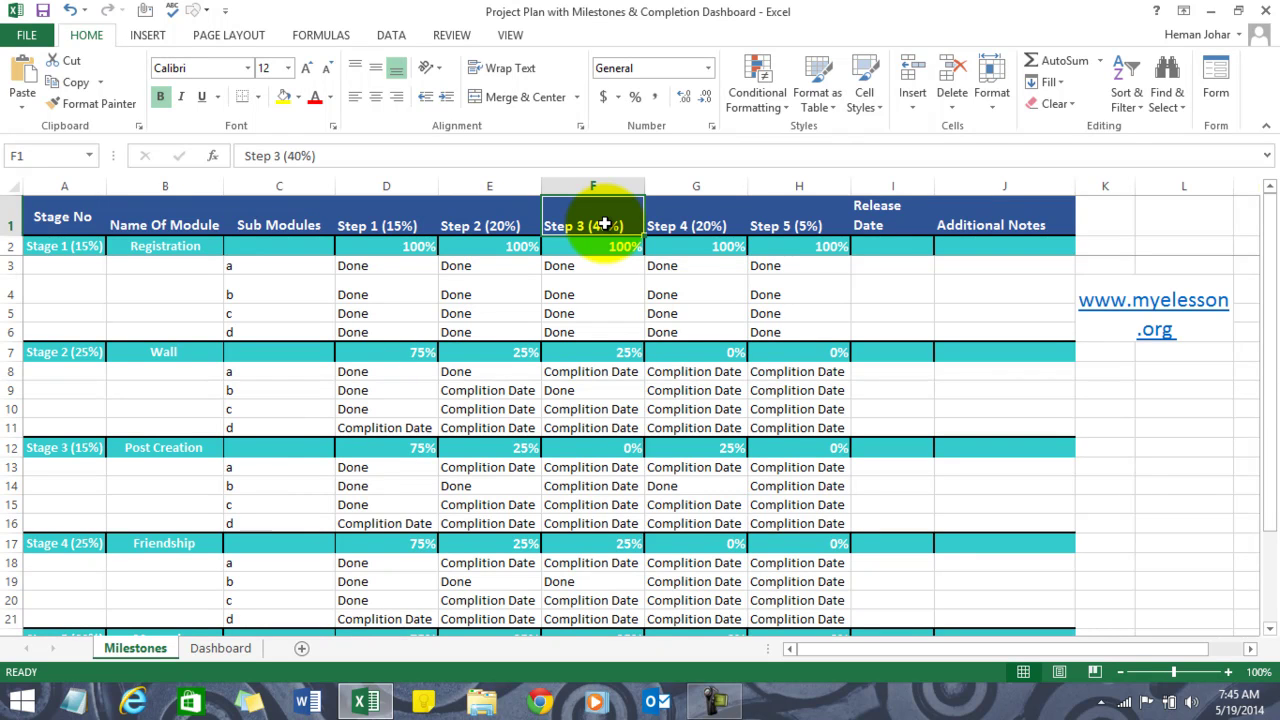
left_click(707, 222)
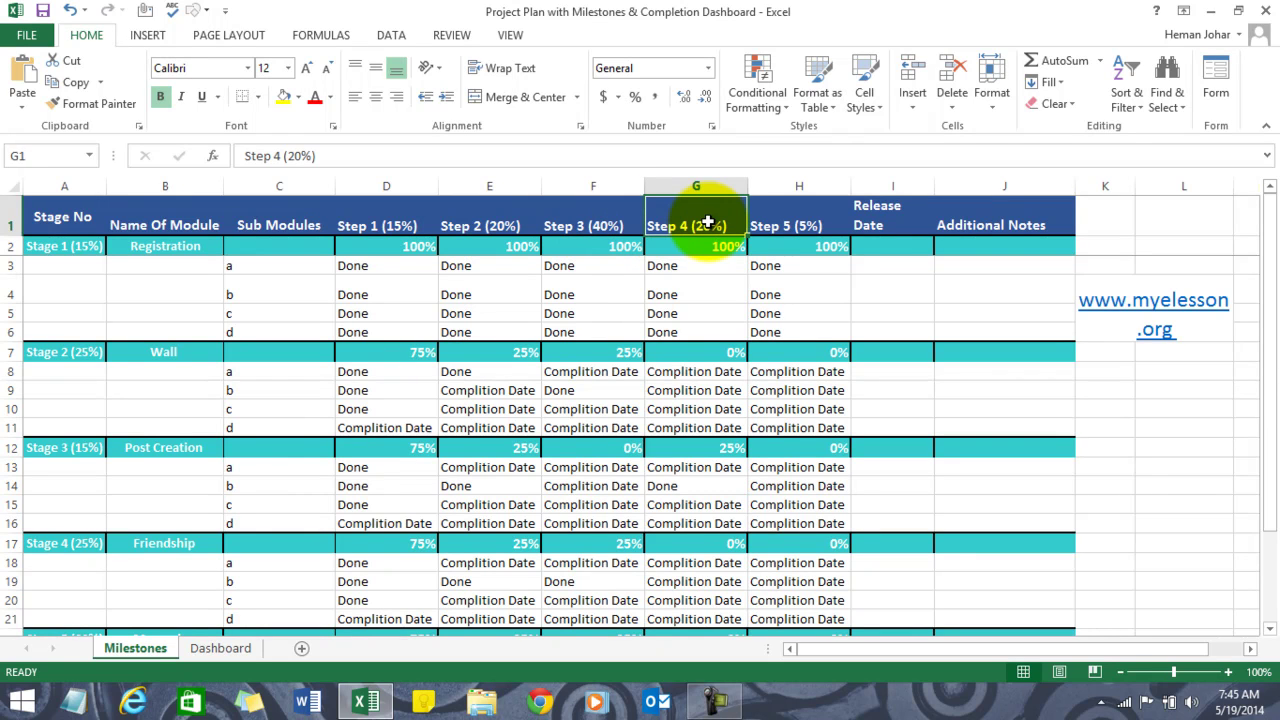
left_click(803, 227)
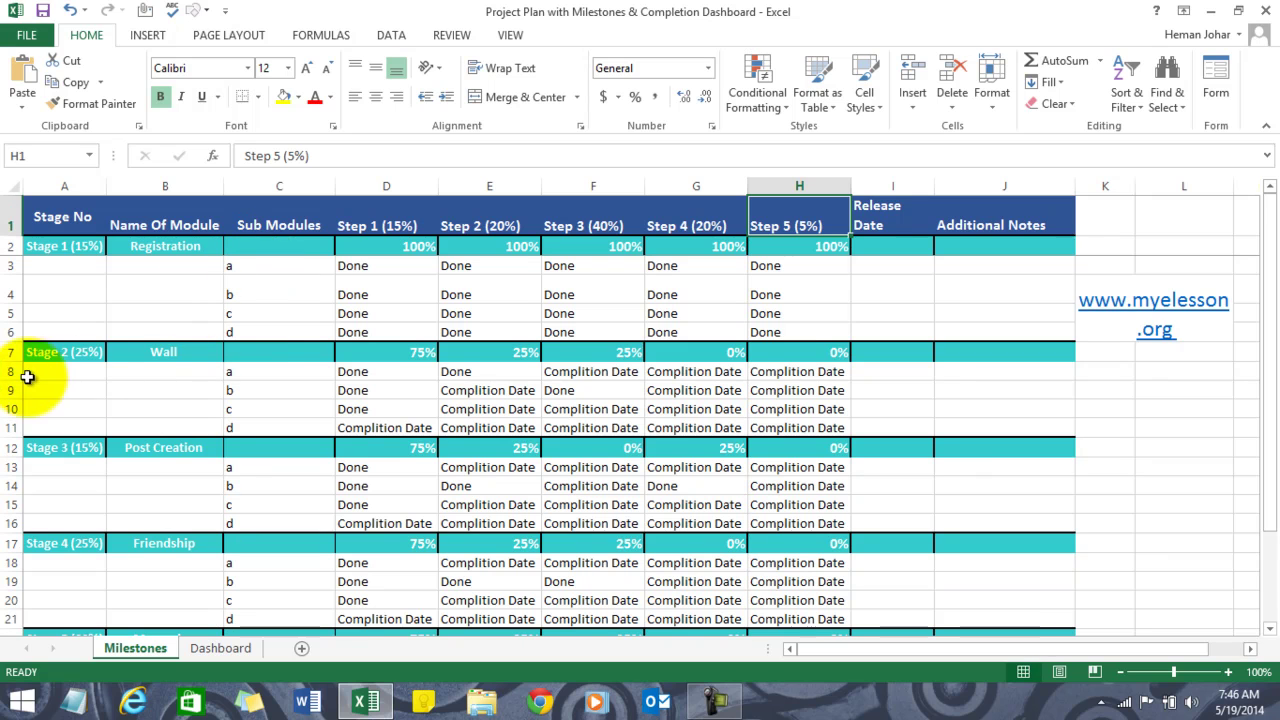
Step: Examine Registration sub module a and its Step 1 status
left_click(272, 263)
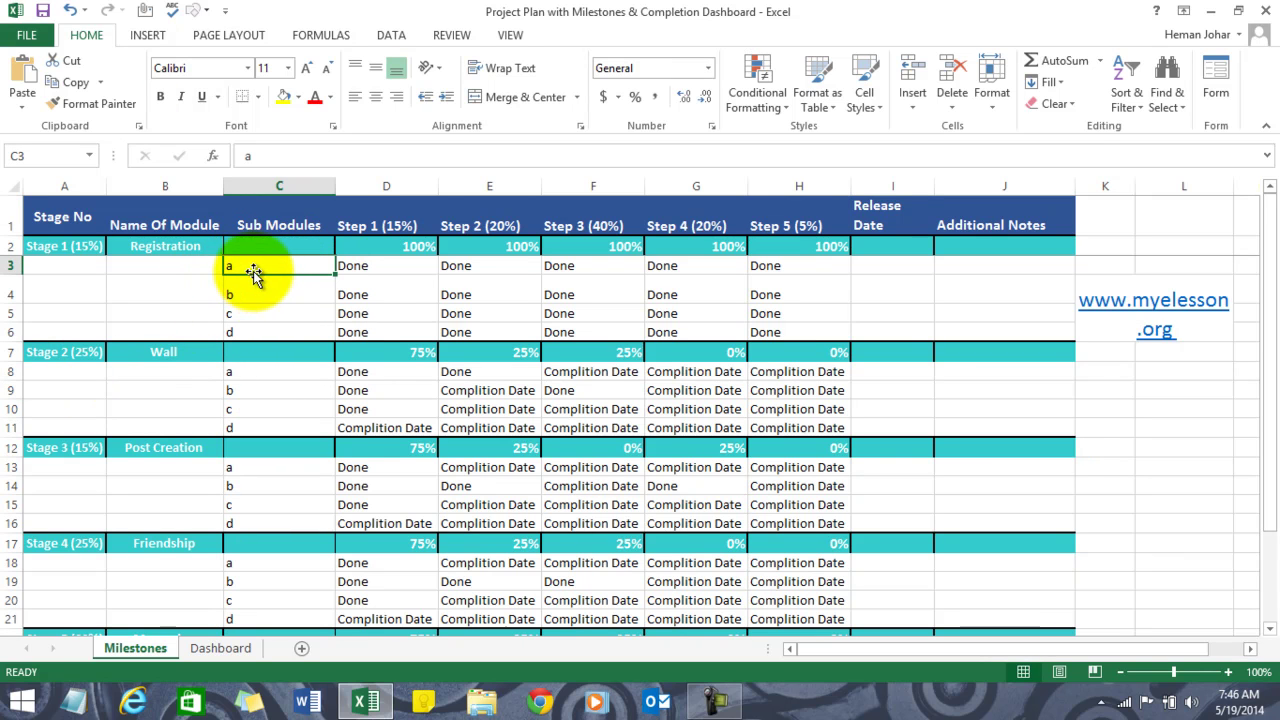
left_click(371, 264)
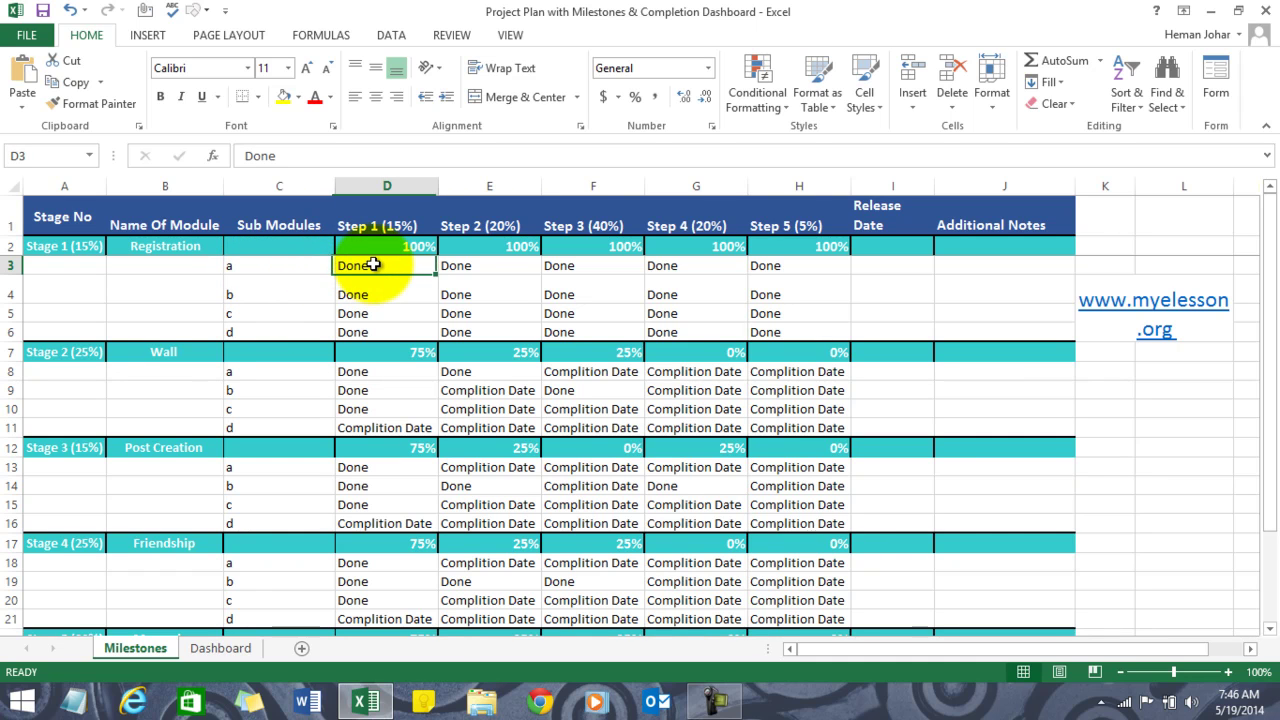
key("Return")
left_click(371, 264)
key("Return")
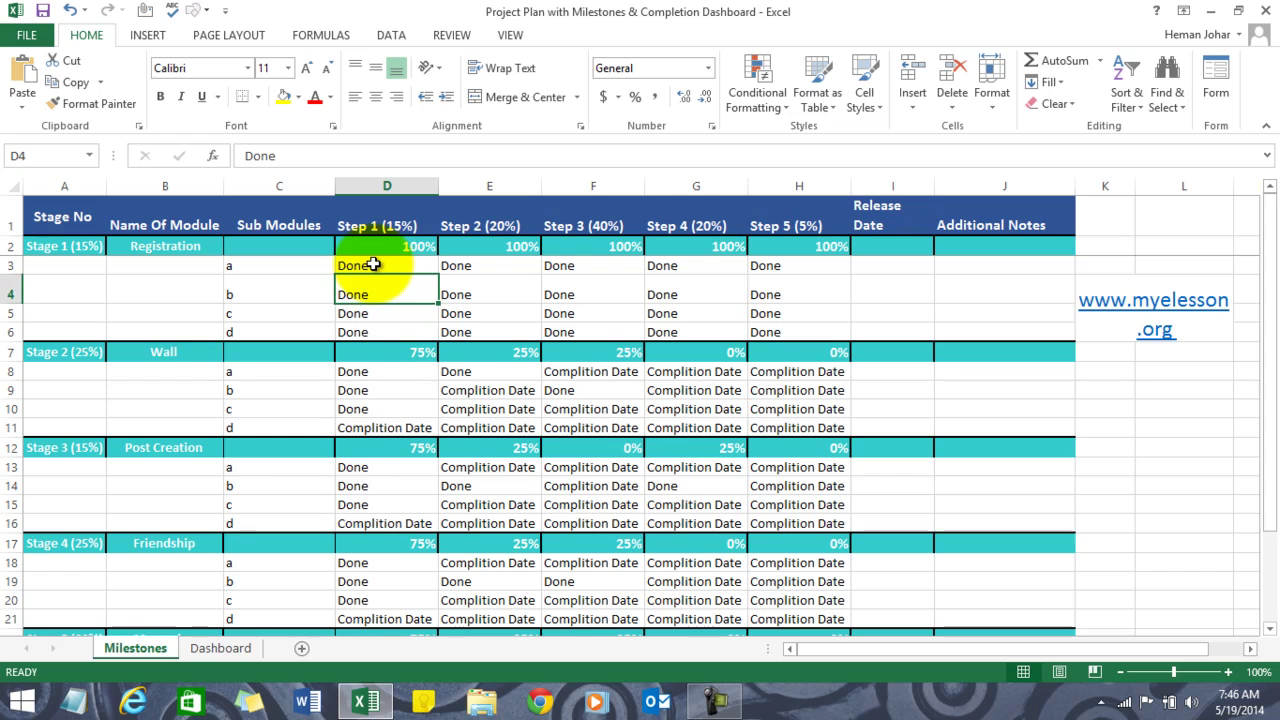
left_click(372, 264)
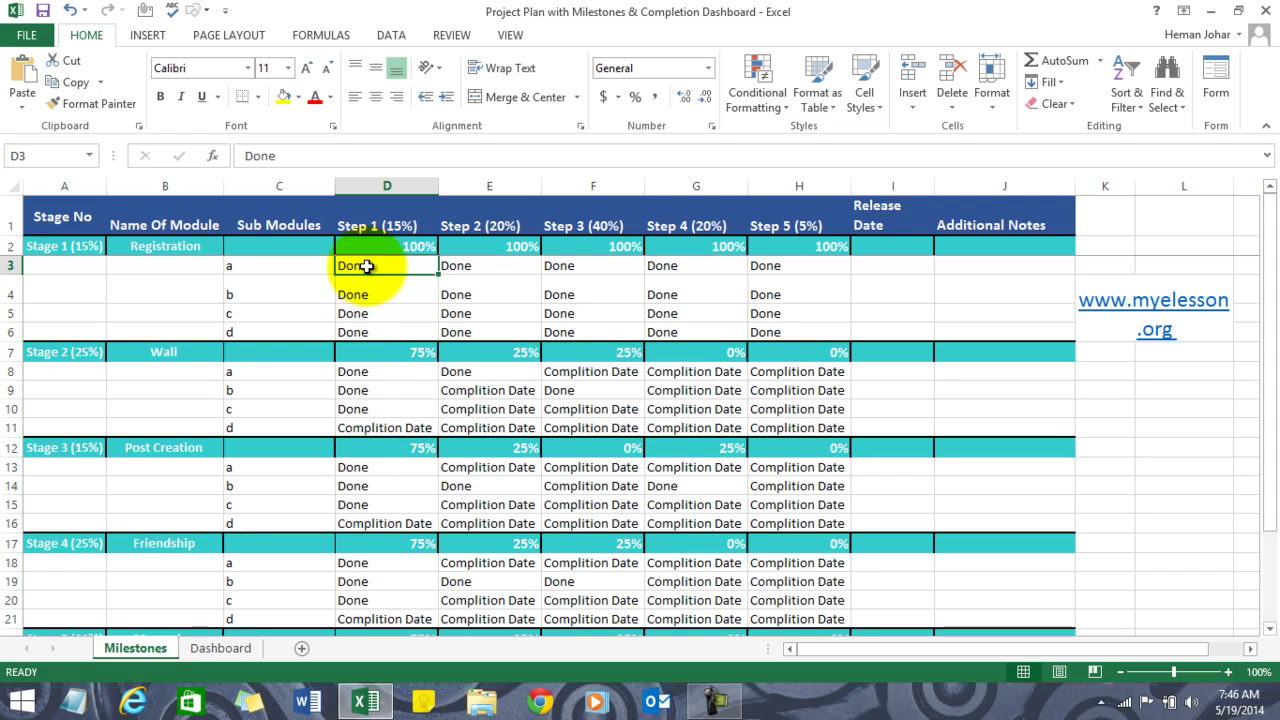
Step: Set the Step 1 status of Registration sub modules b, c and d to "yet to start", "in progress" and "19/5"
key("Return")
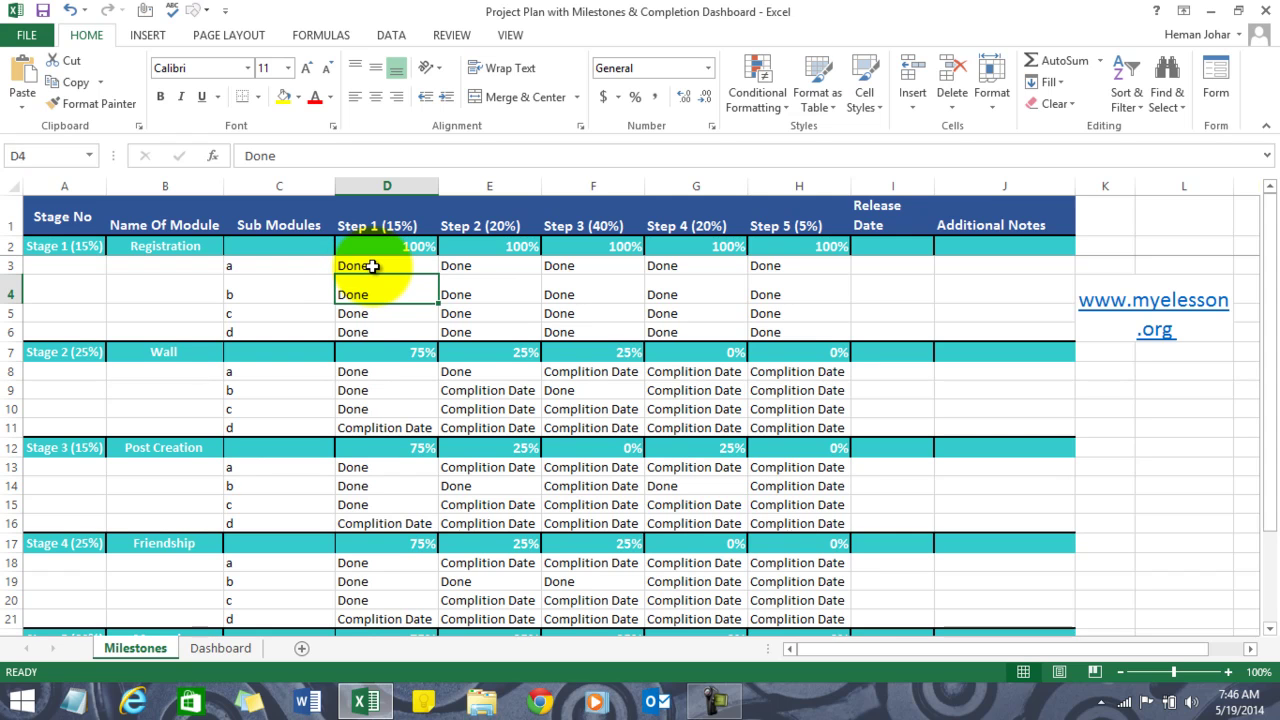
type("yet t")
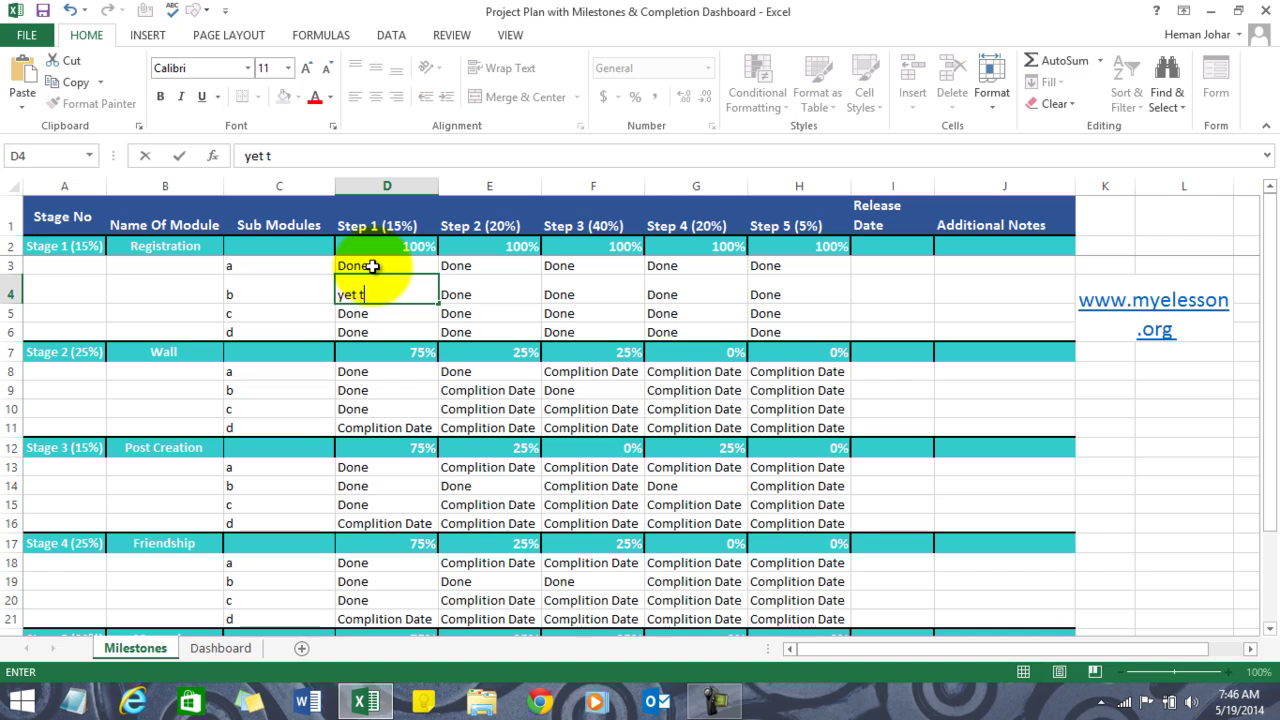
type("o start")
key("Return")
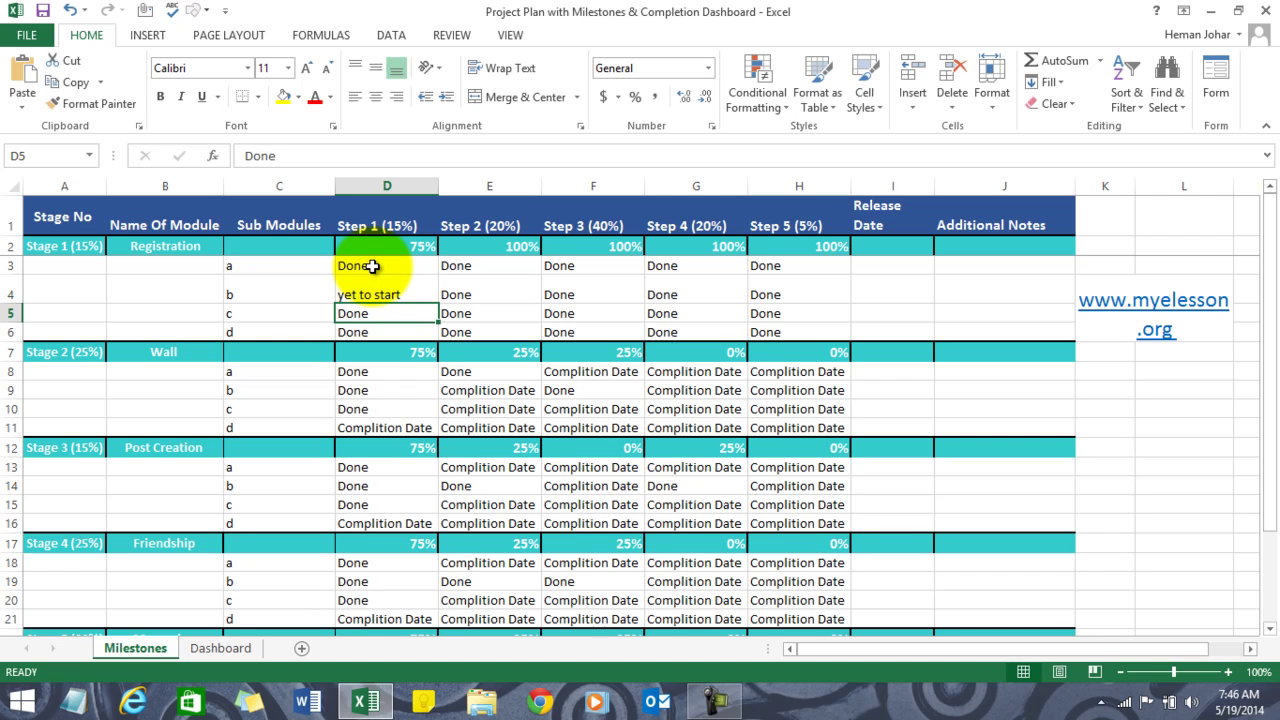
type("in pro")
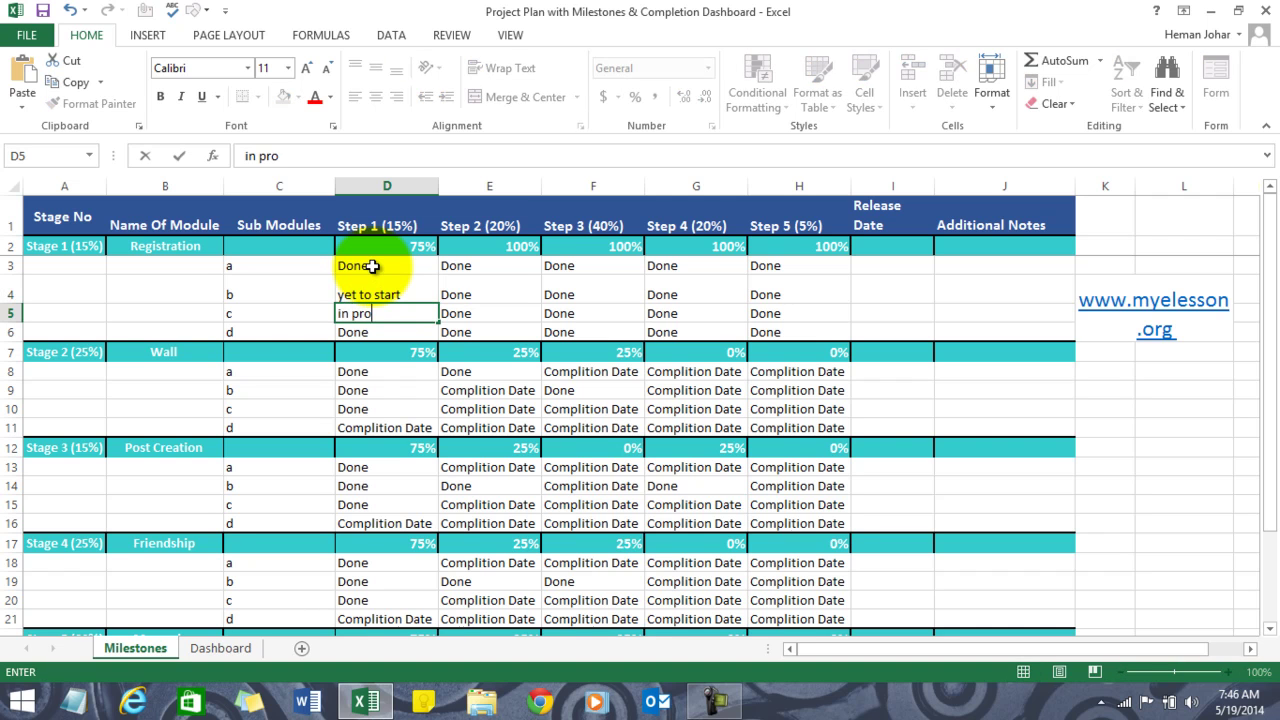
type("gress")
key("Return")
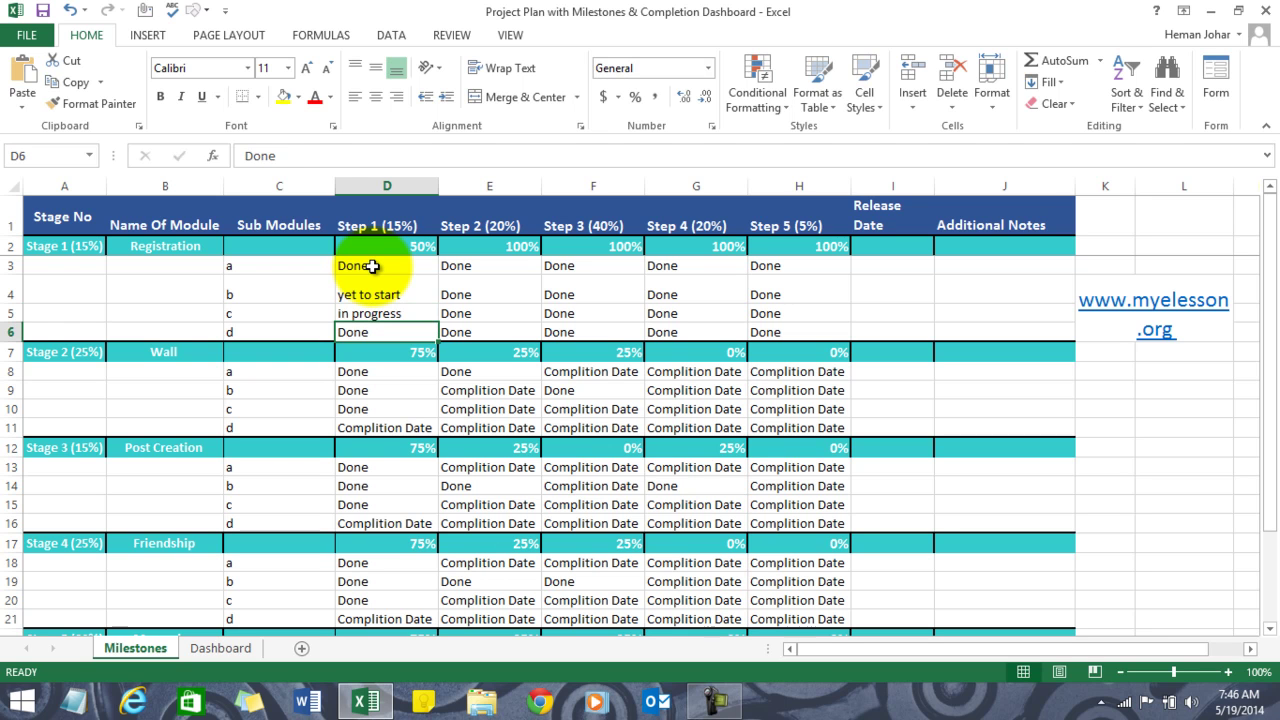
type("19/5")
key("Return")
key("Up")
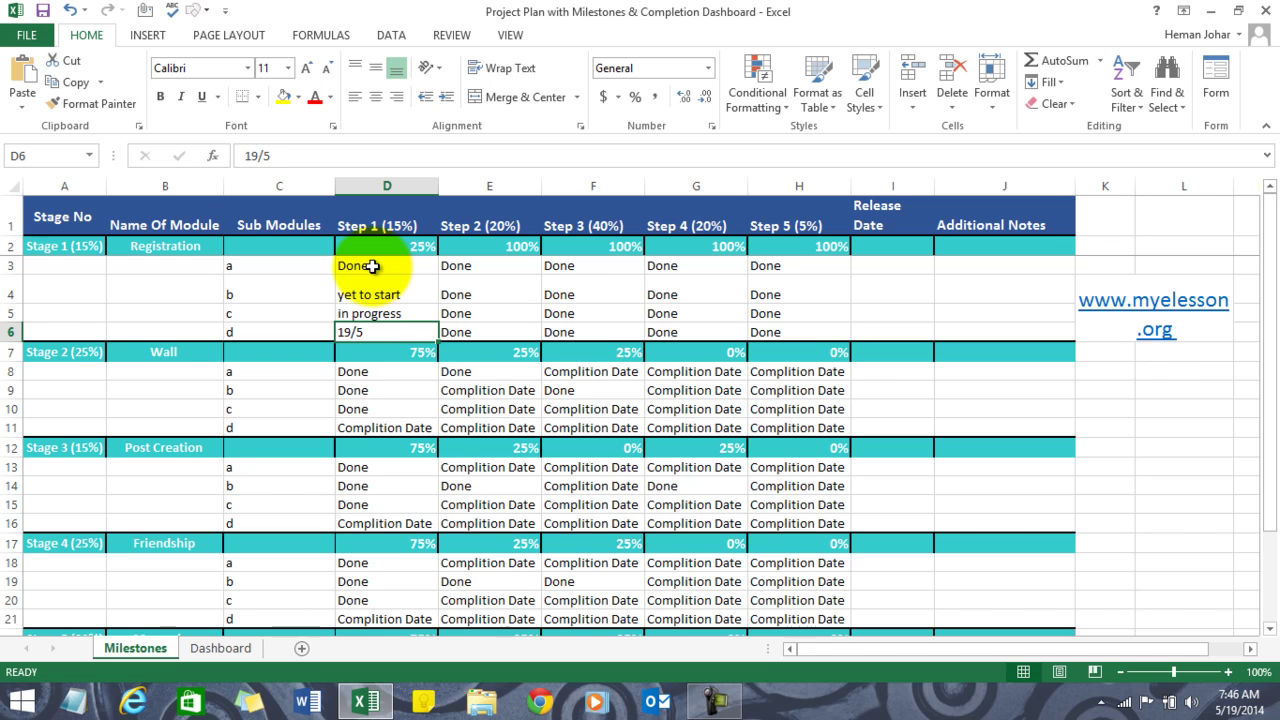
Step: Check Registration's Step 1 statuses against the formula that calculates the step's completion percentage in D2
key("Up")
key("Up")
key("Up")
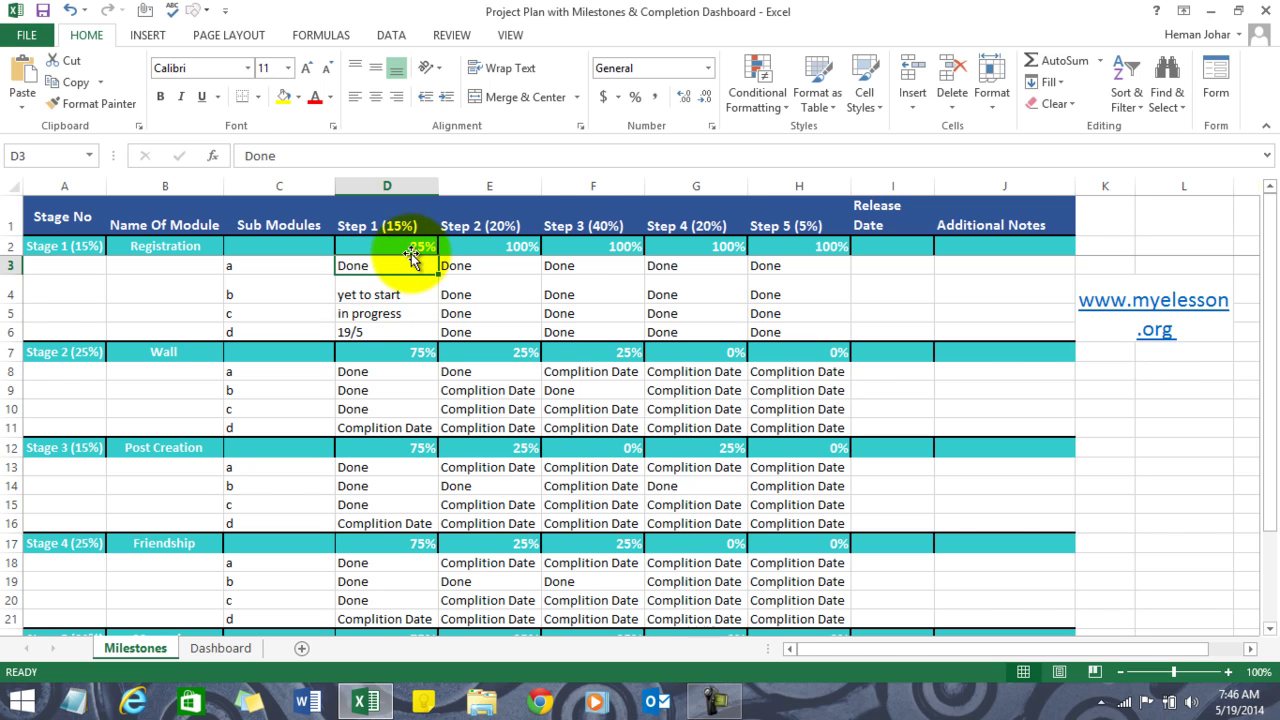
key("Down")
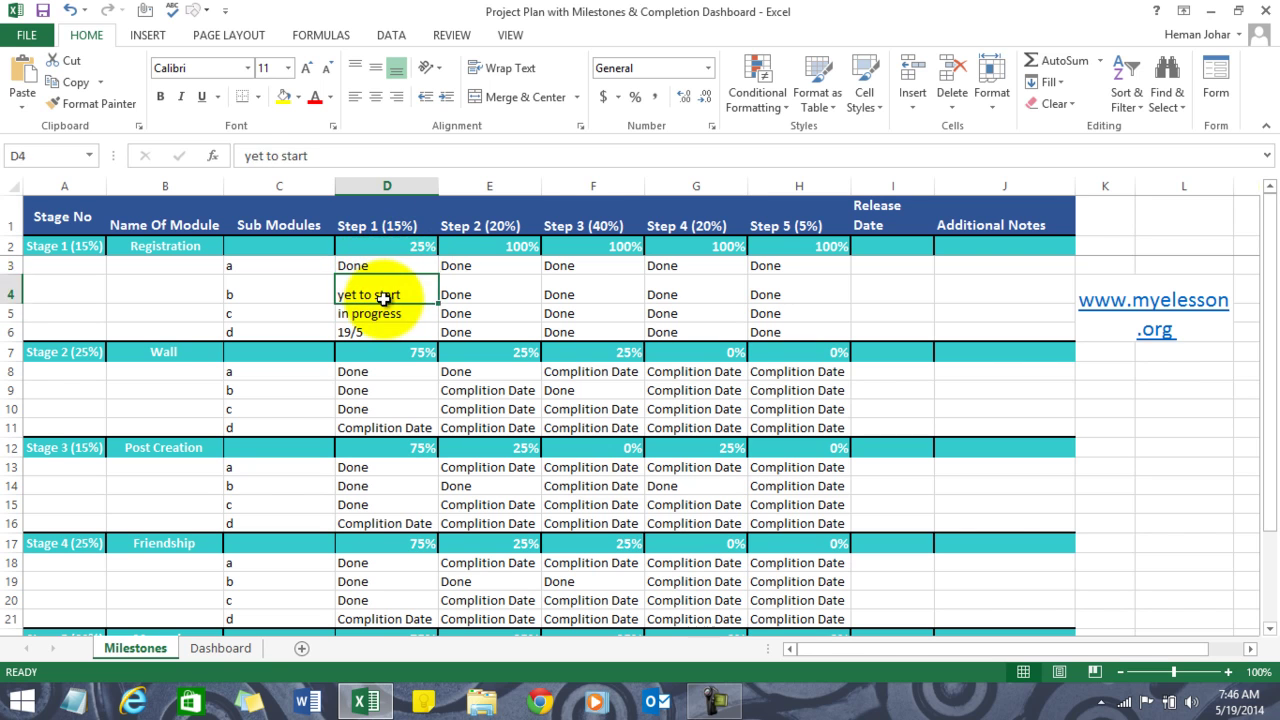
key("Up")
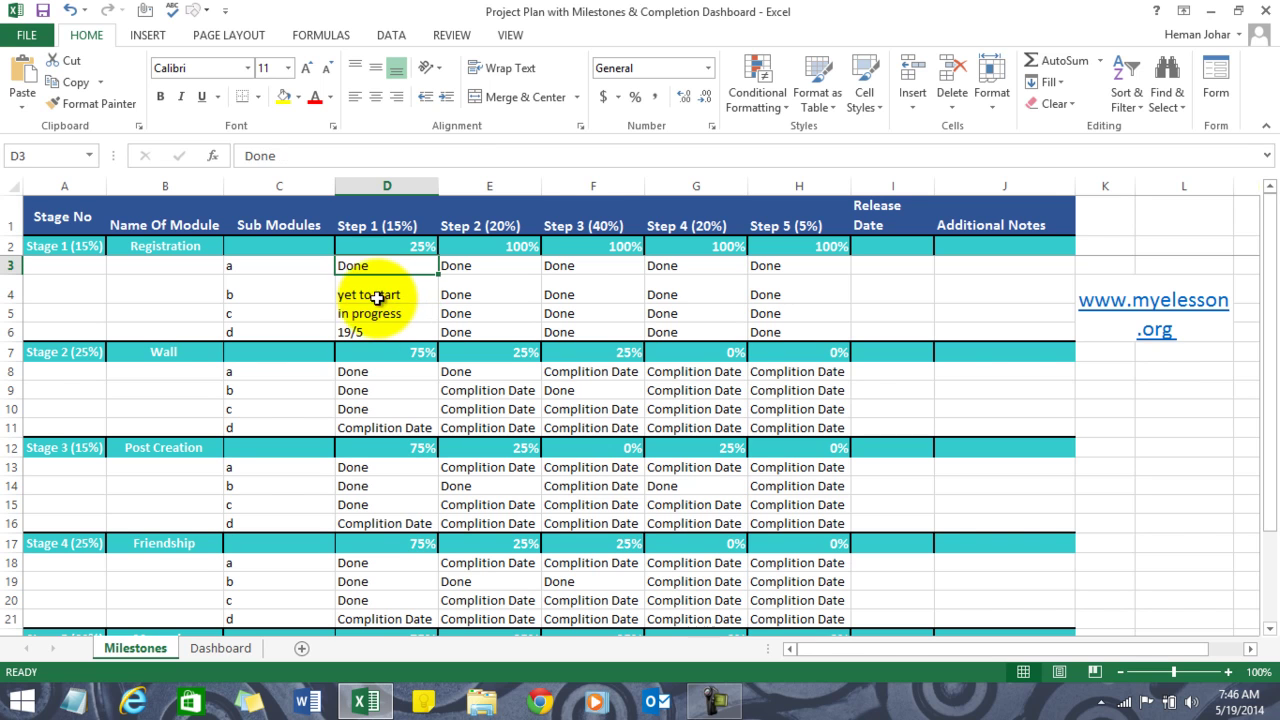
left_click(400, 246)
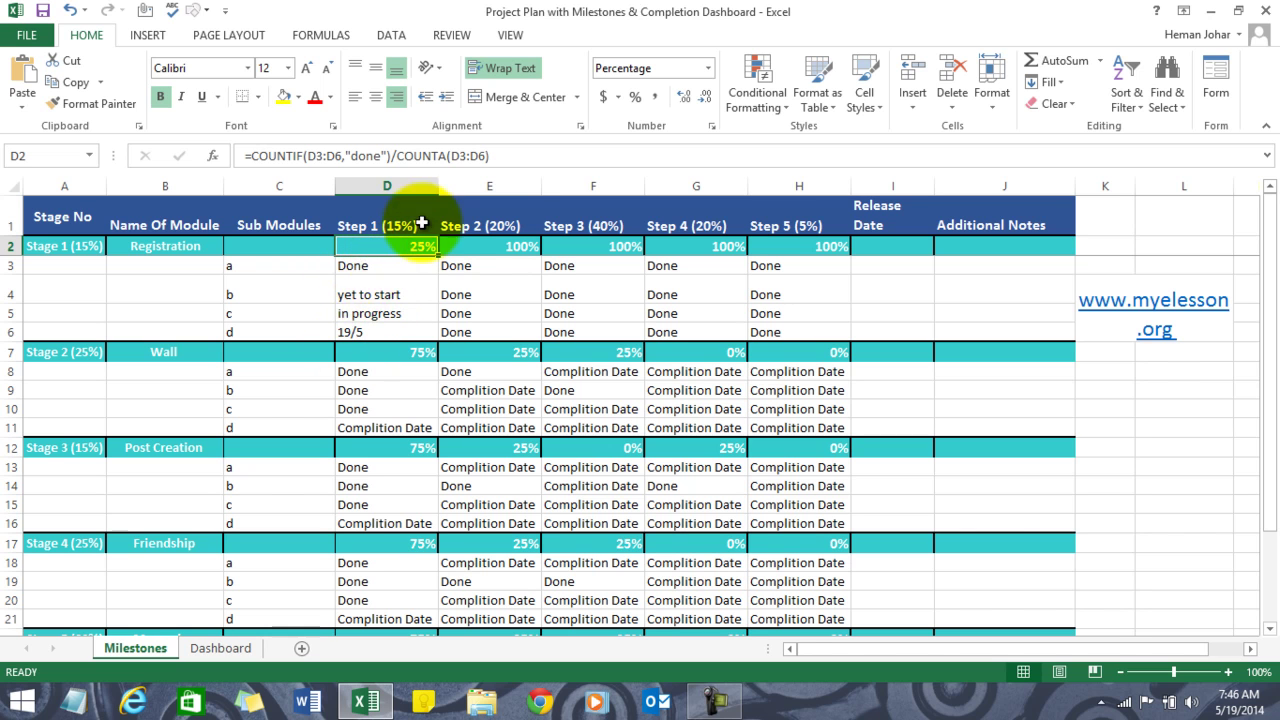
Step: Compare Registration's completion formulas for Step 1 and Step 2 in D2 and E2 with the statuses beneath them
left_click(372, 266)
key("Right")
key("Up")
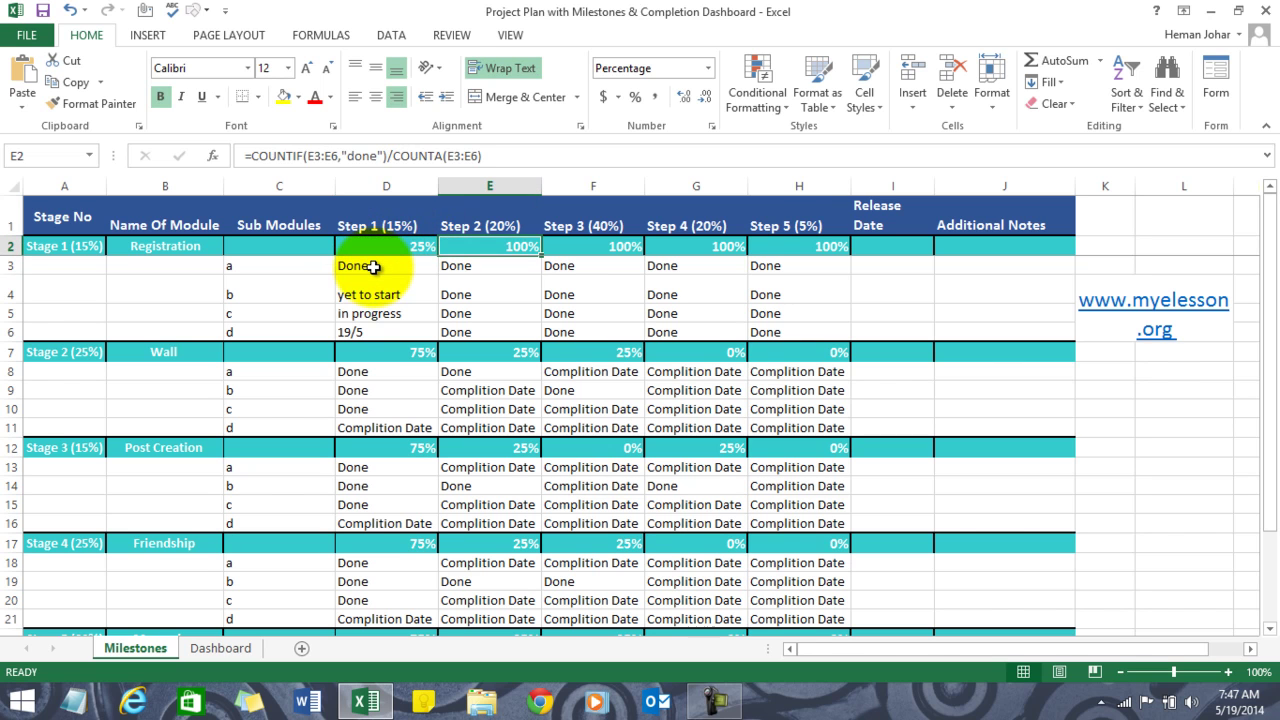
left_click(408, 246)
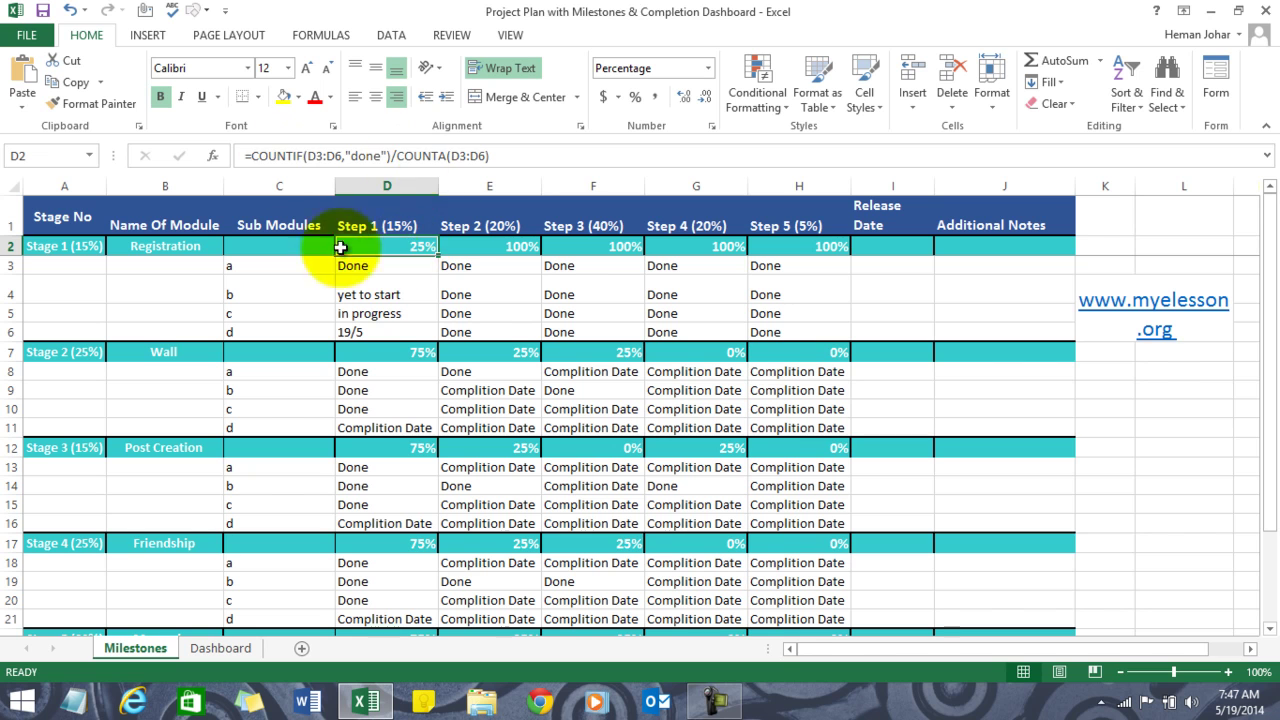
key("Right")
key("Down")
key("Up")
key("Down")
key("Down")
left_click(512, 246)
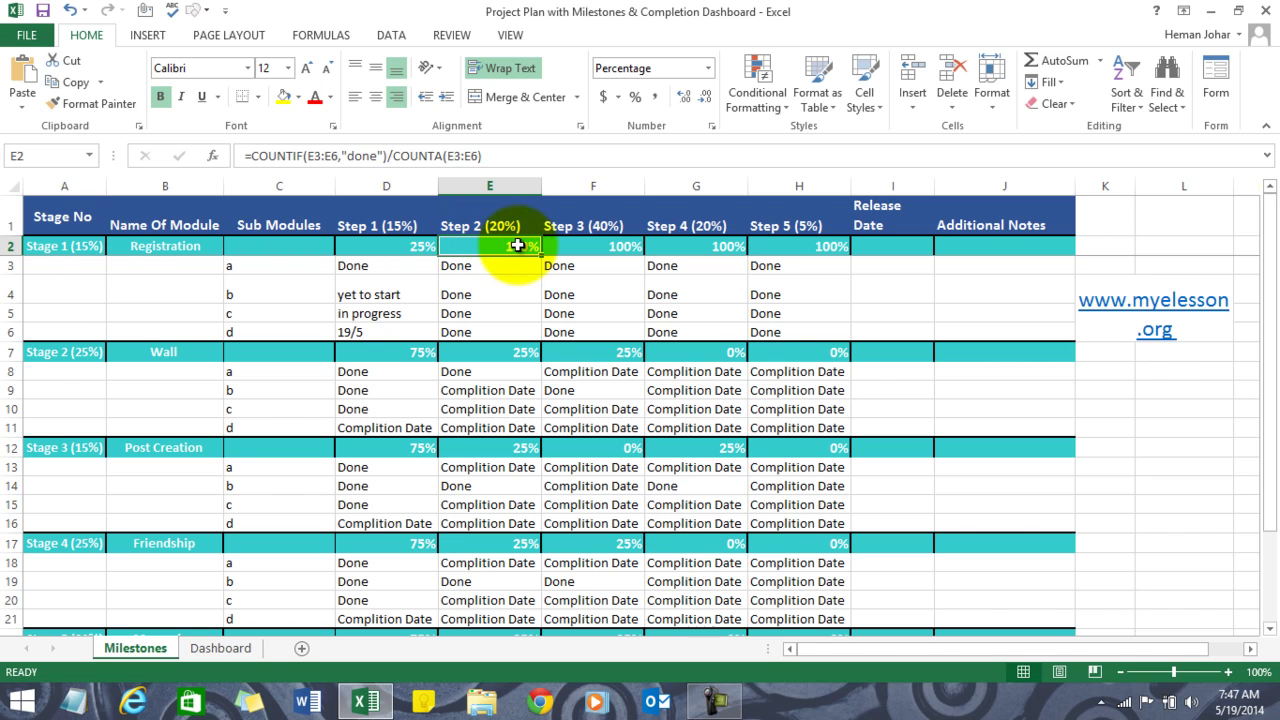
left_click(372, 220)
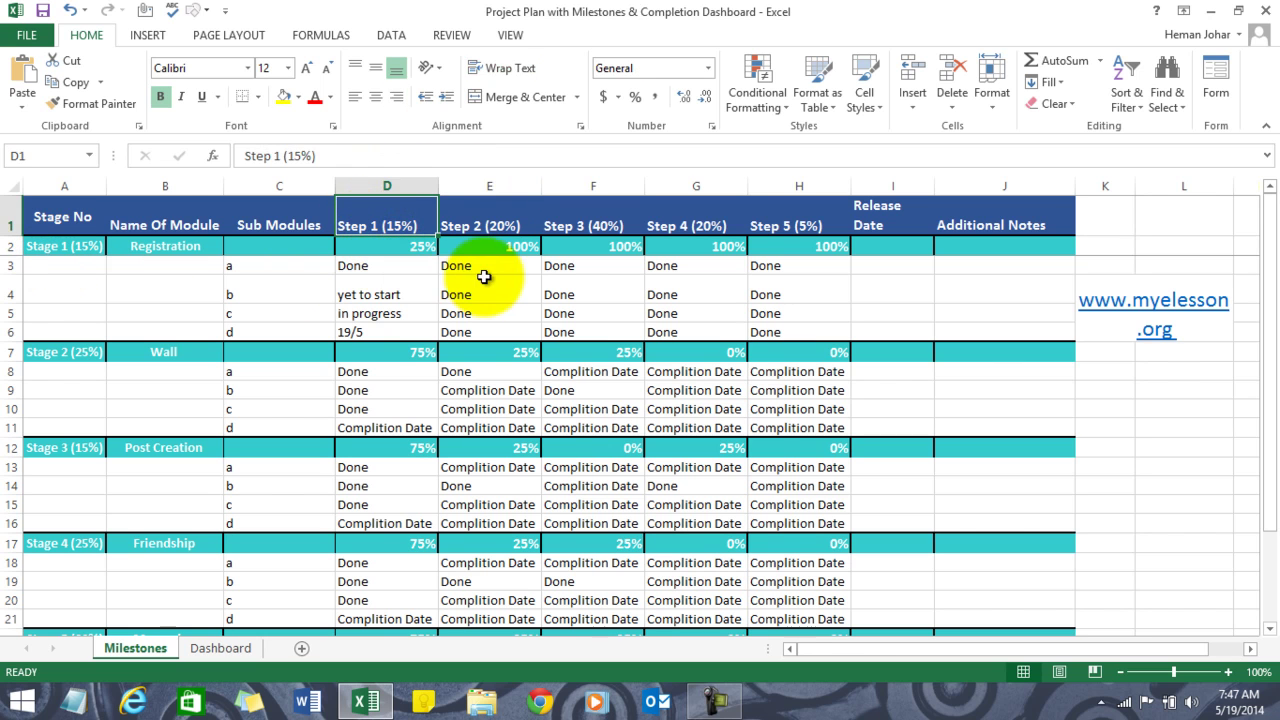
Step: Clear Registration's completion formulas for Steps 1 to 5 in D2:H2
left_click(396, 265)
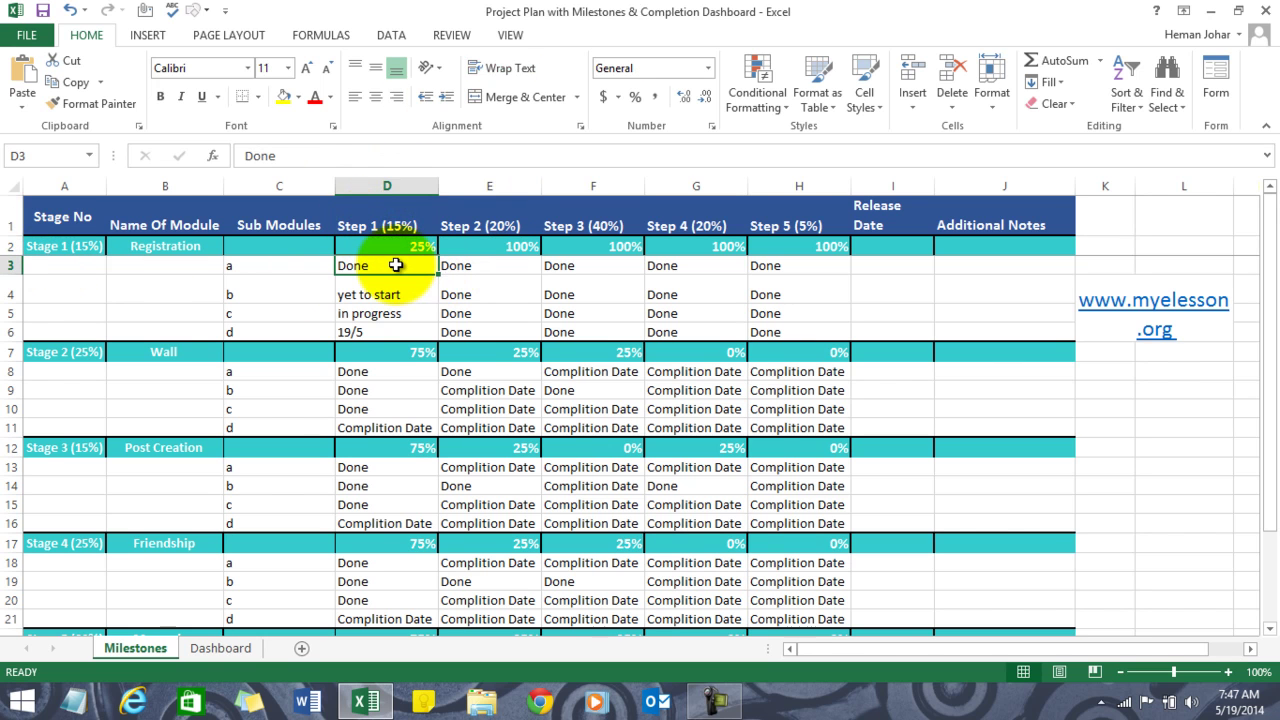
key("Up")
key("shift+Right")
key("shift+Right")
key("shift+Right")
key("shift+Right")
key("shift+Right")
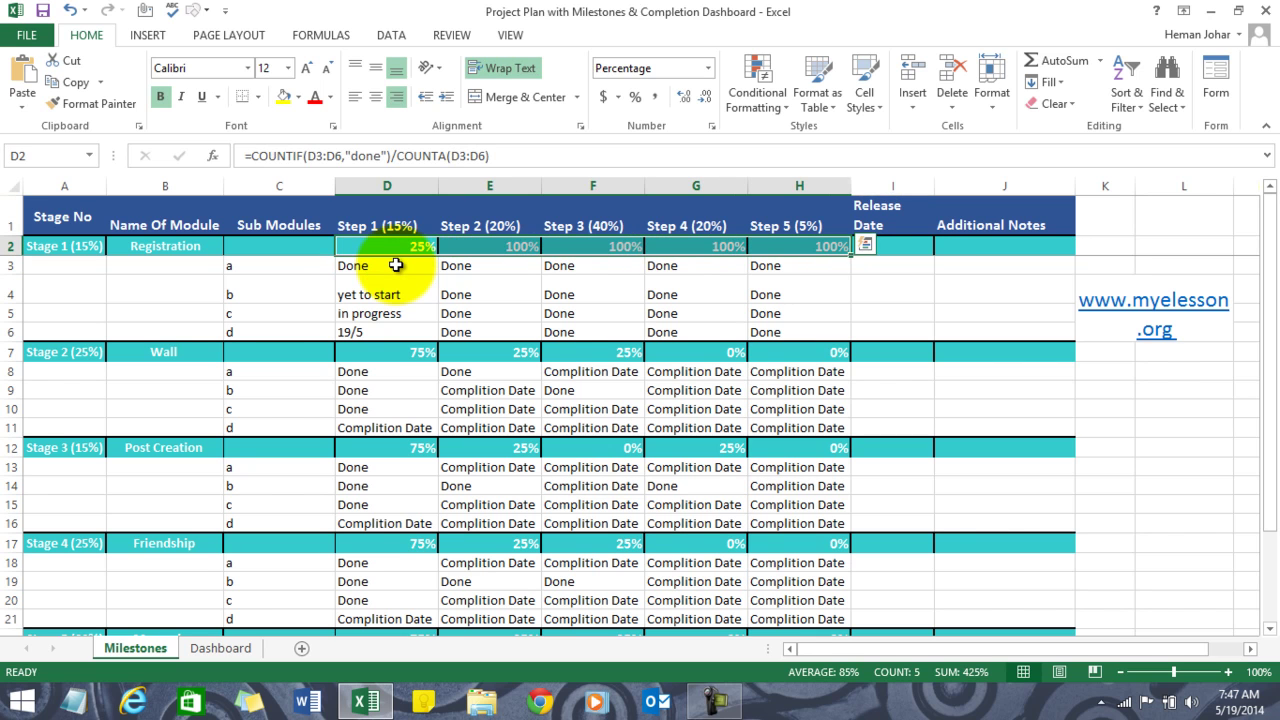
key("Delete")
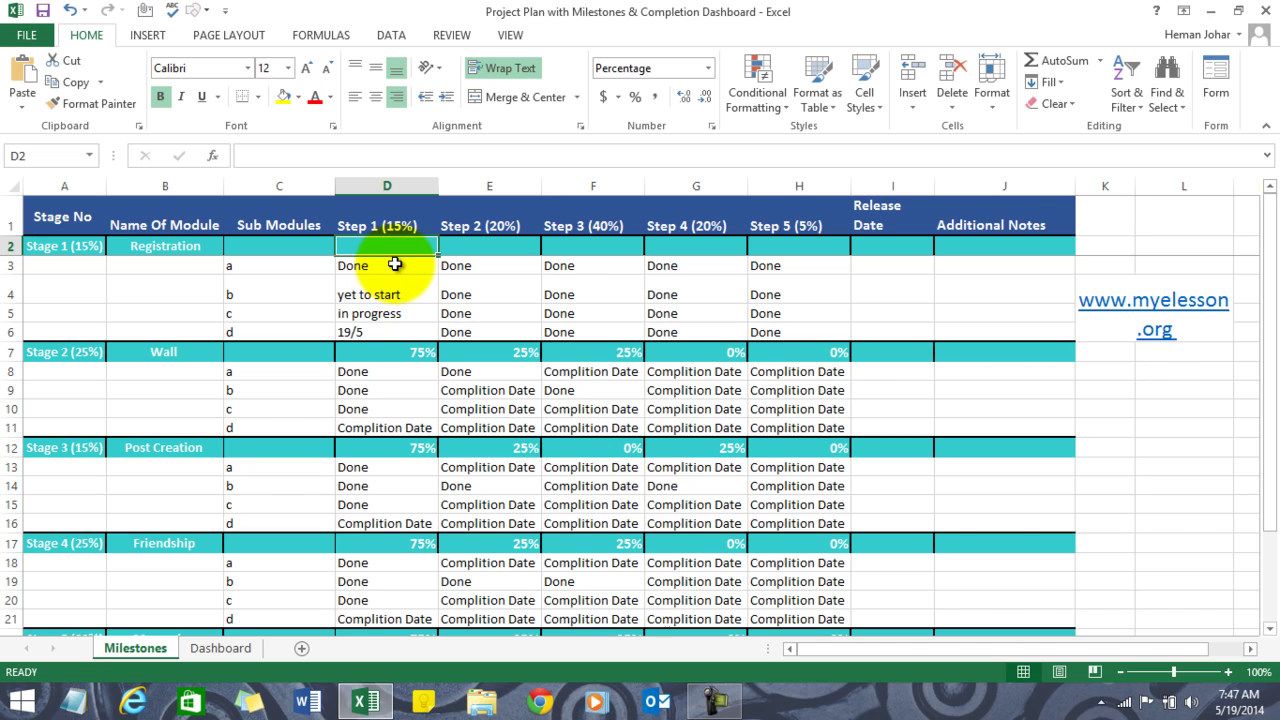
Step: Begin Registration's Step 1 completion formula in D2 with a COUNTIF of "done" over the statuses in D3:D6
left_click(395, 264)
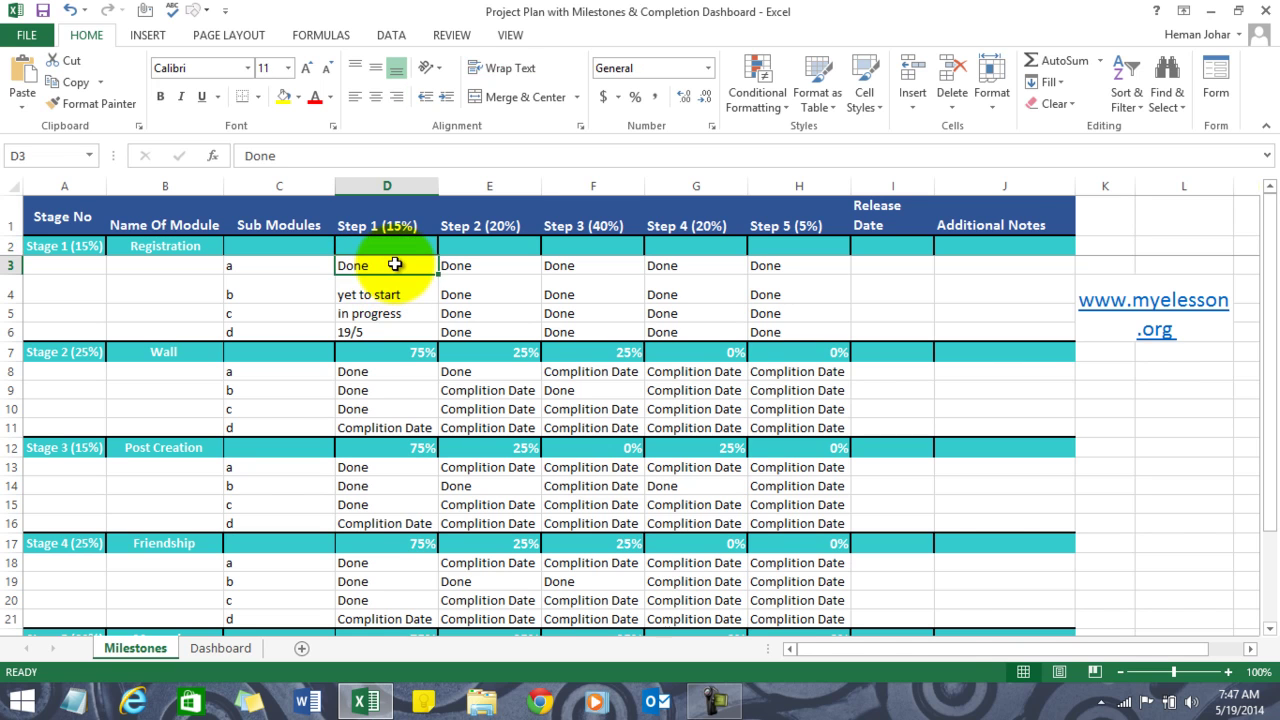
key("shift+Down")
key("shift+Down")
key("shift+Down")
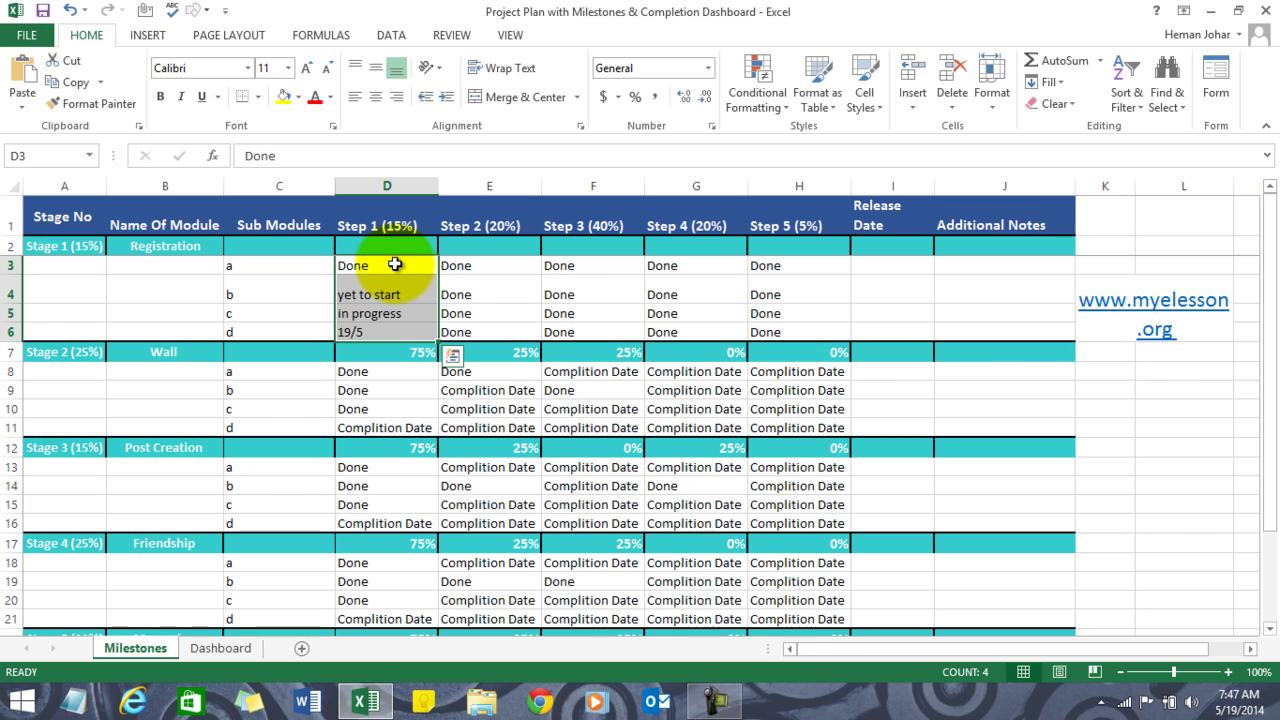
left_click(395, 264)
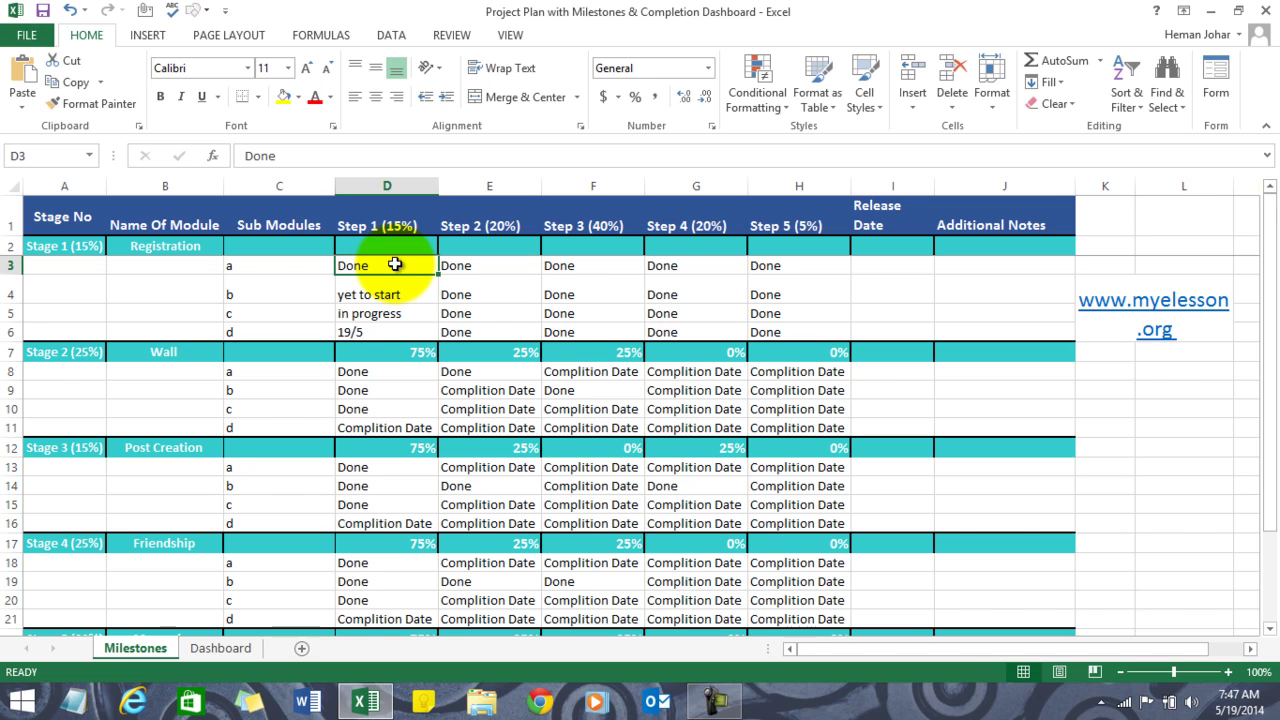
key("Up")
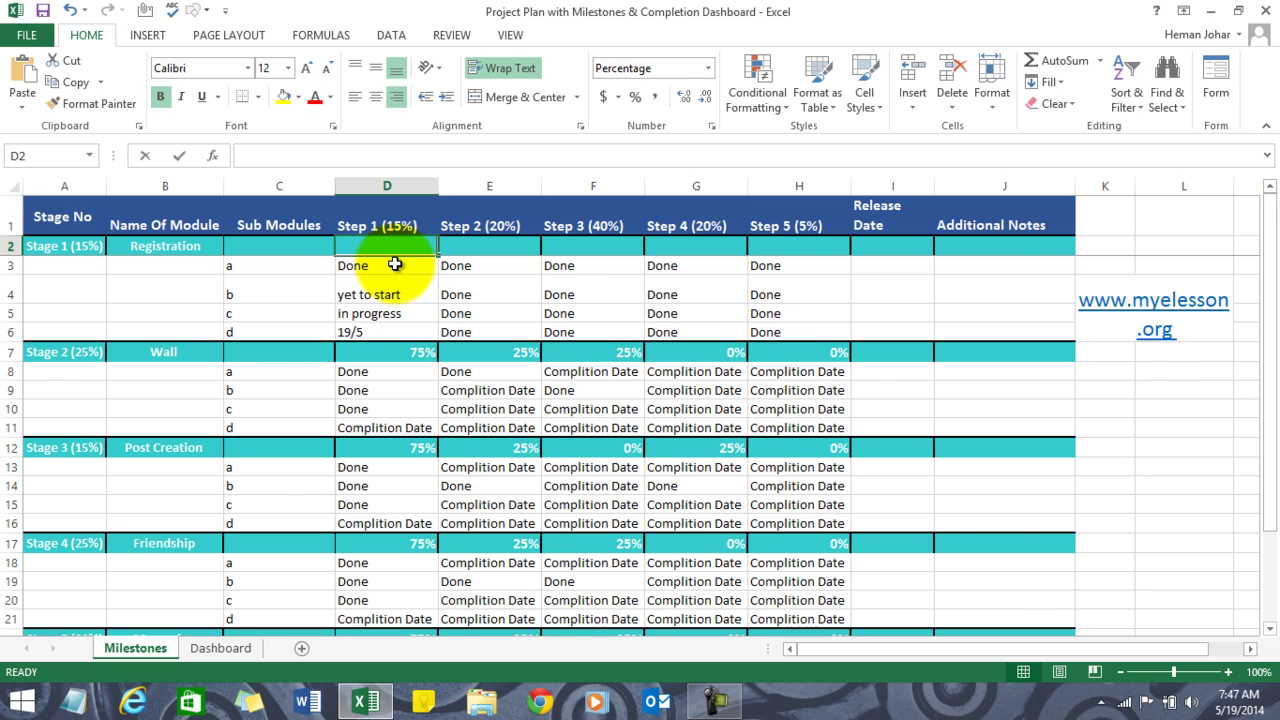
type("=coun")
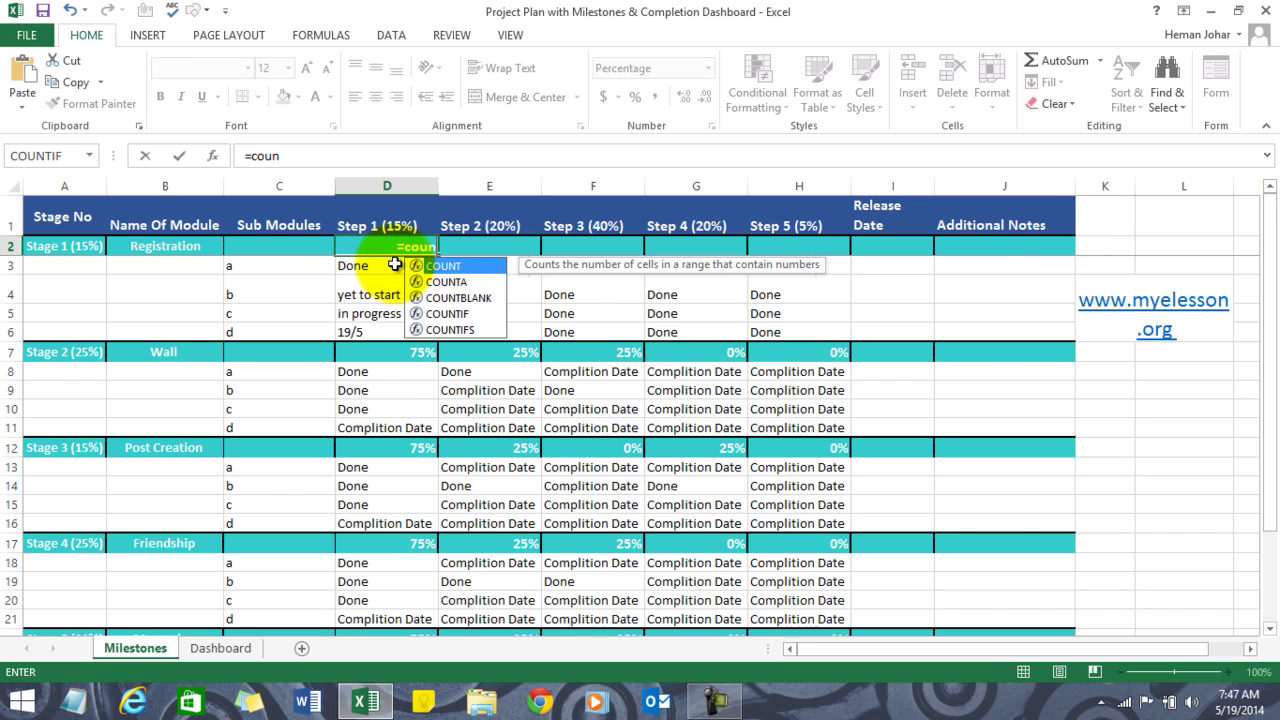
key("Down")
key("Down")
key("Down")
key("Tab")
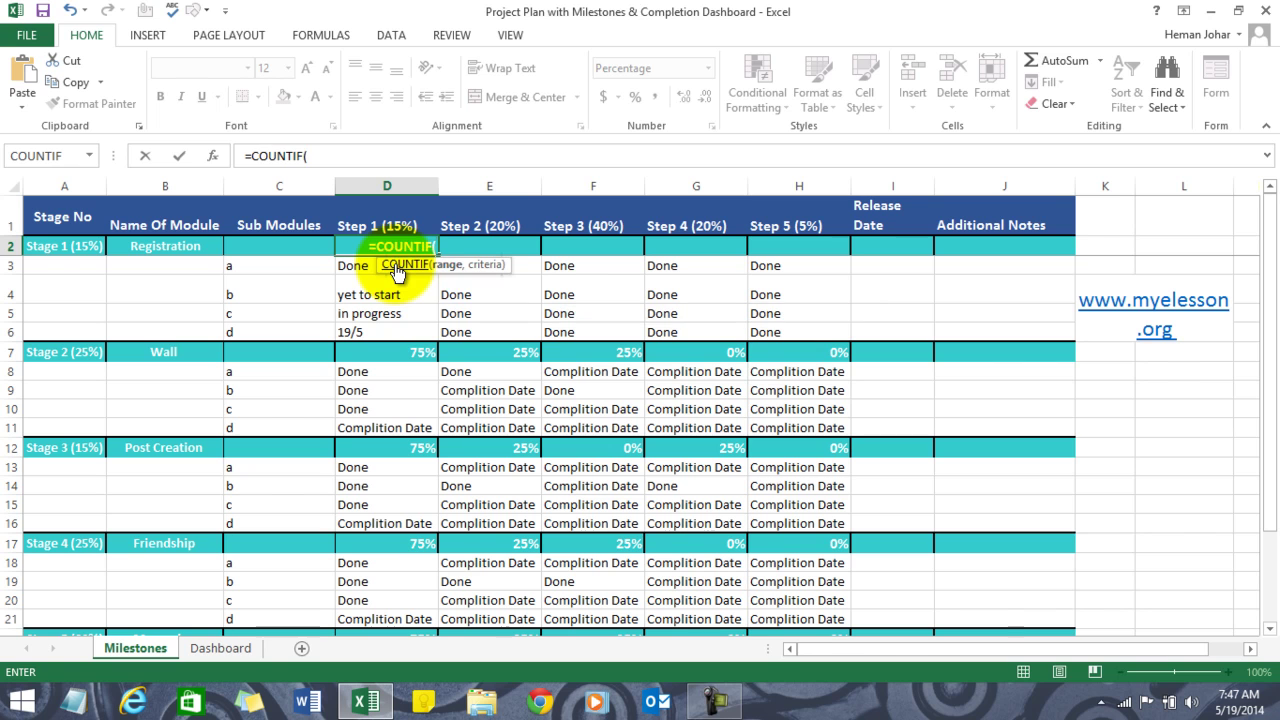
key("Down")
key("shift+Down")
key("shift+Down")
key("shift+Down")
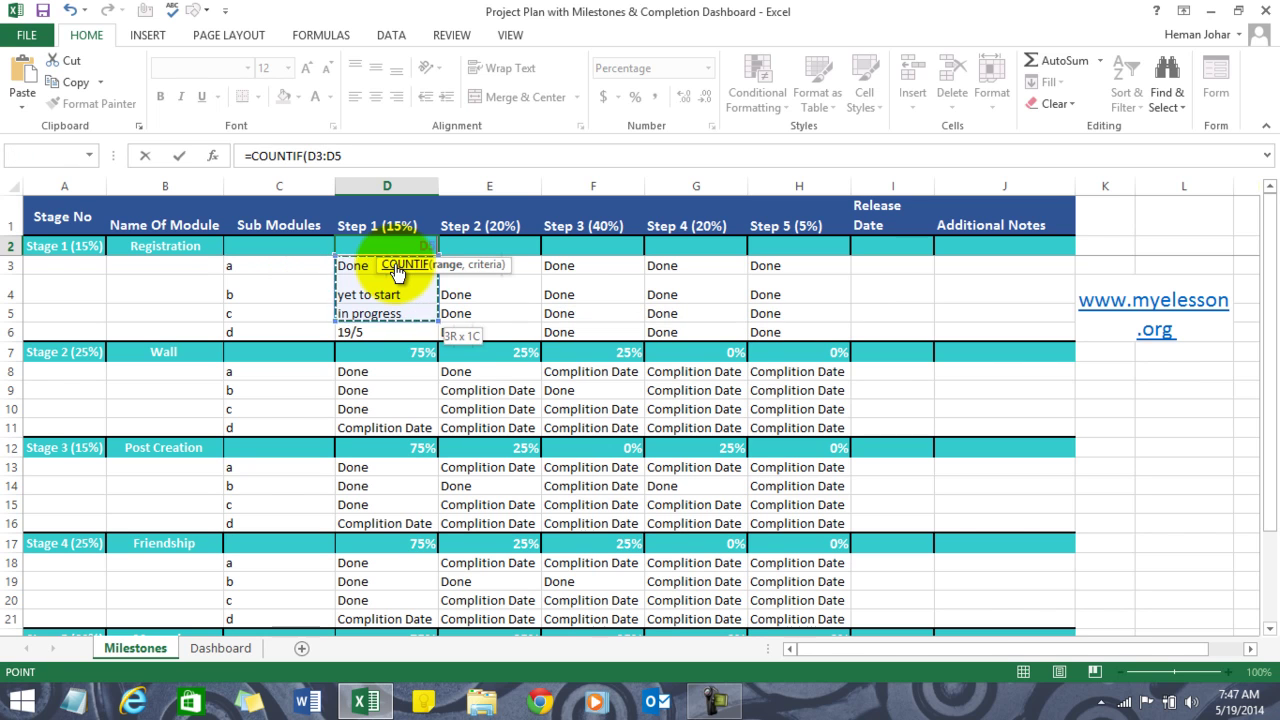
type(",")
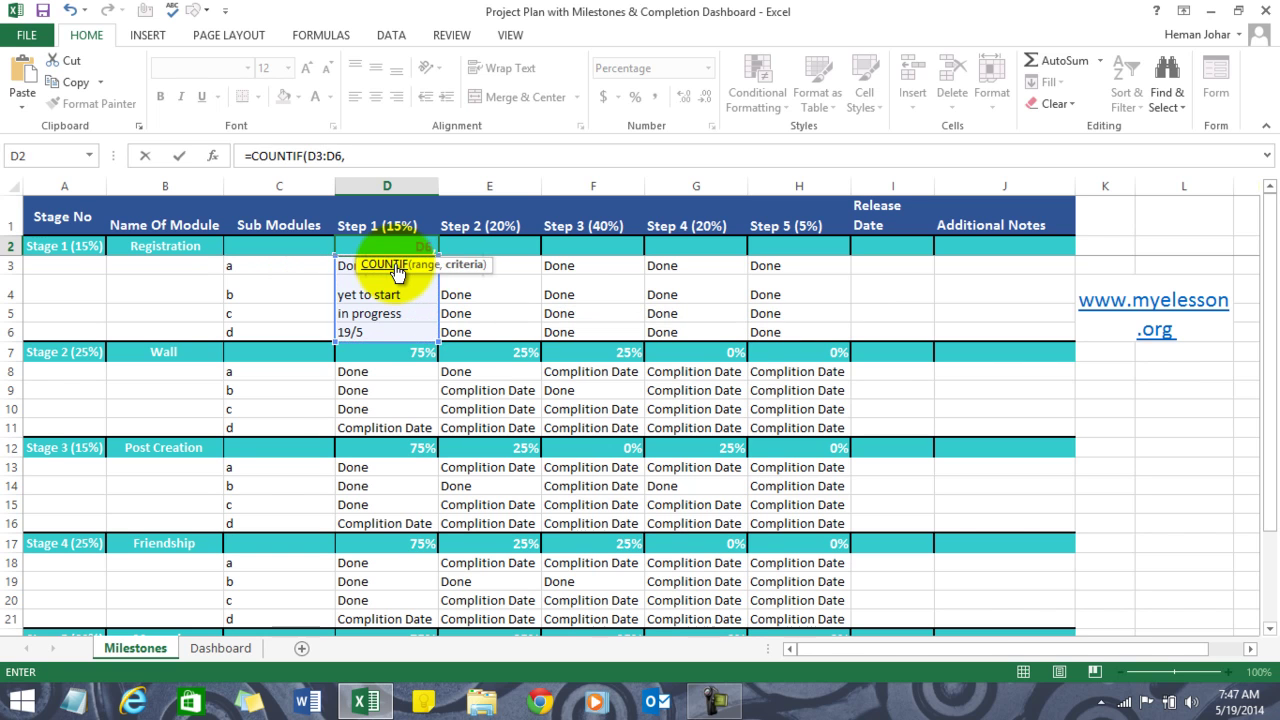
type("e")
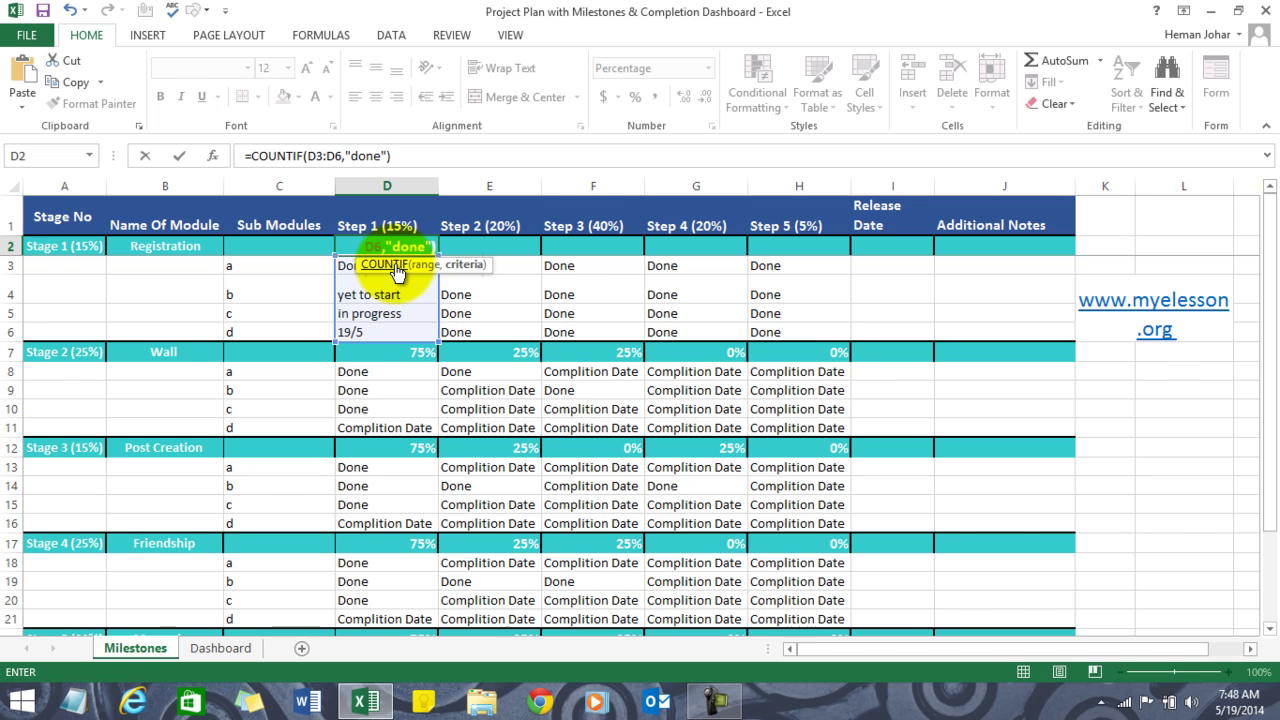
Step: Finish the D2 formula by dividing by COUNTA of D3:D6, giving =COUNTIF(D3:D6,"done")/COUNTA(D3:D6)
type("\")/counta")
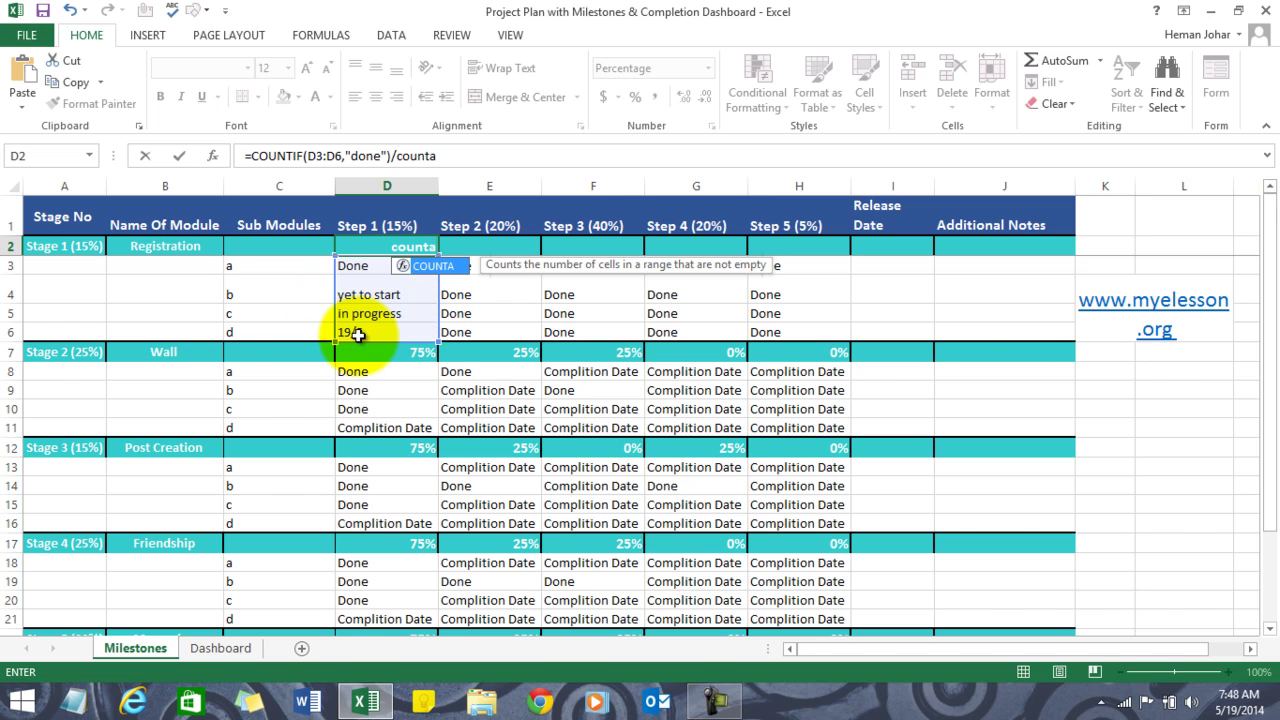
key("Tab")
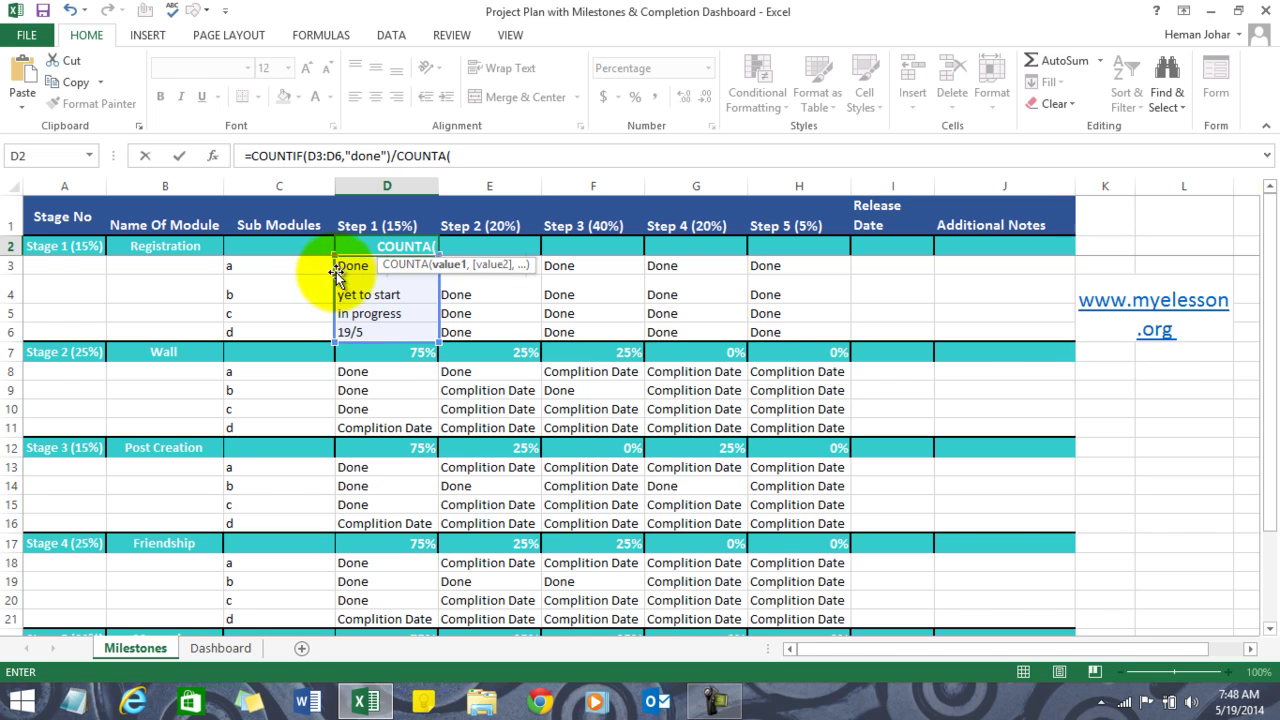
left_click_drag(320, 263, 317, 272)
key("shift+Down")
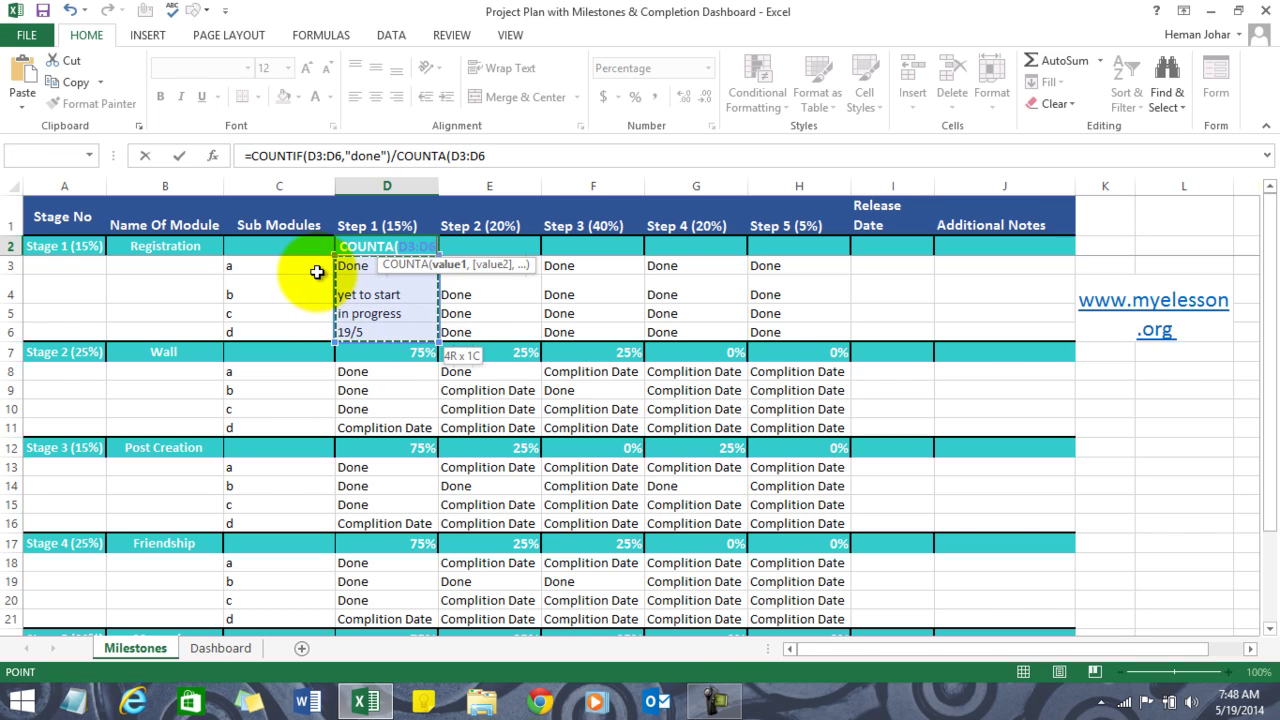
type(")")
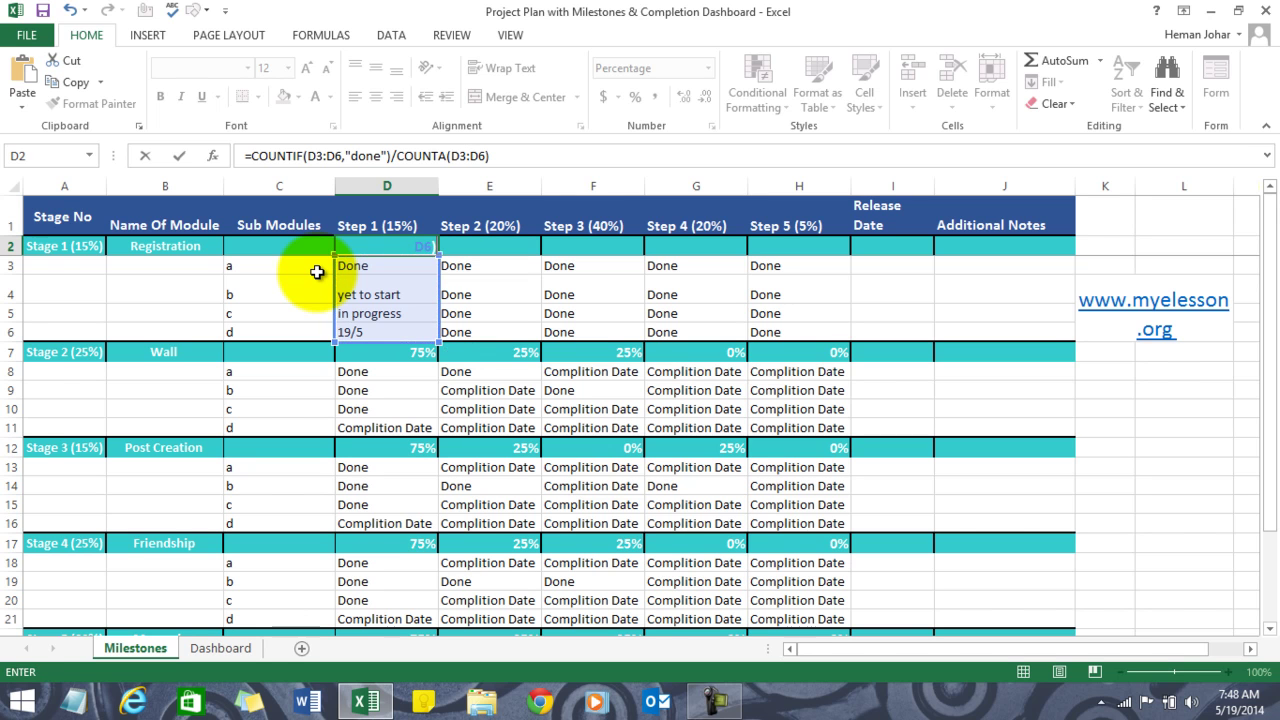
key("Return")
key("Up")
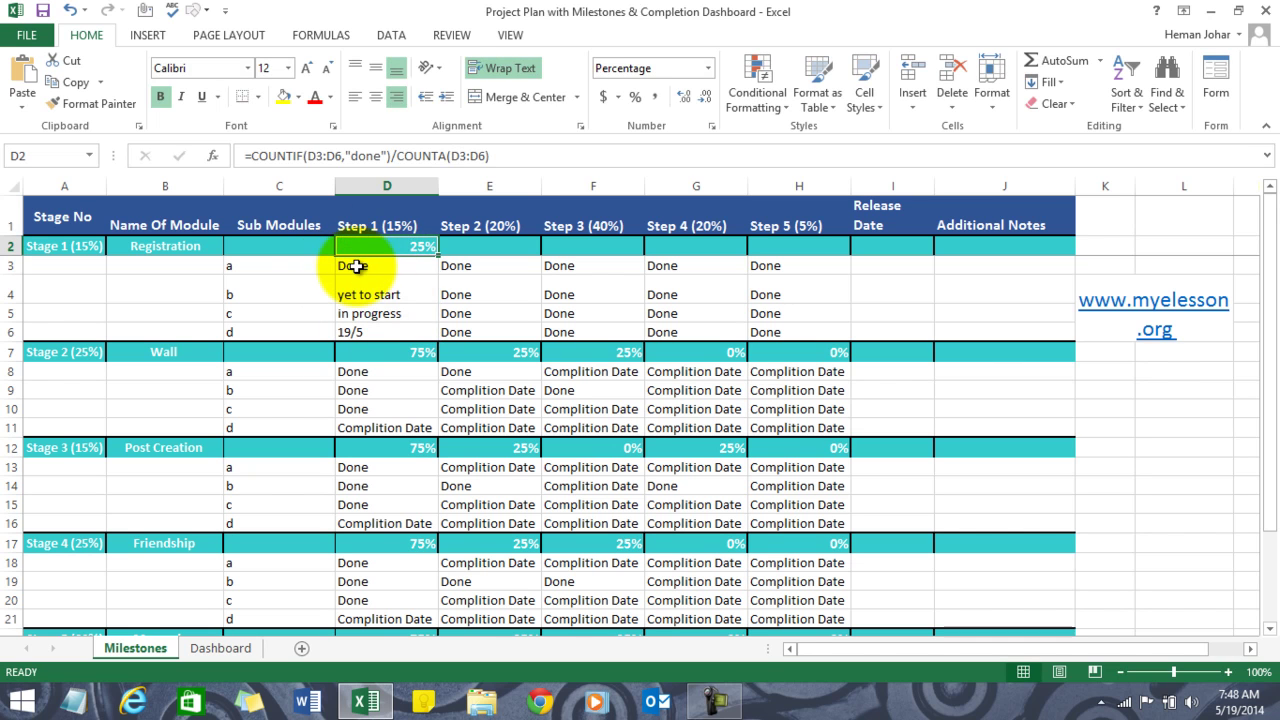
Step: Copy the completion formula from D2 to Registration's Steps 2 to 5 in E2:H2
left_click(355, 266)
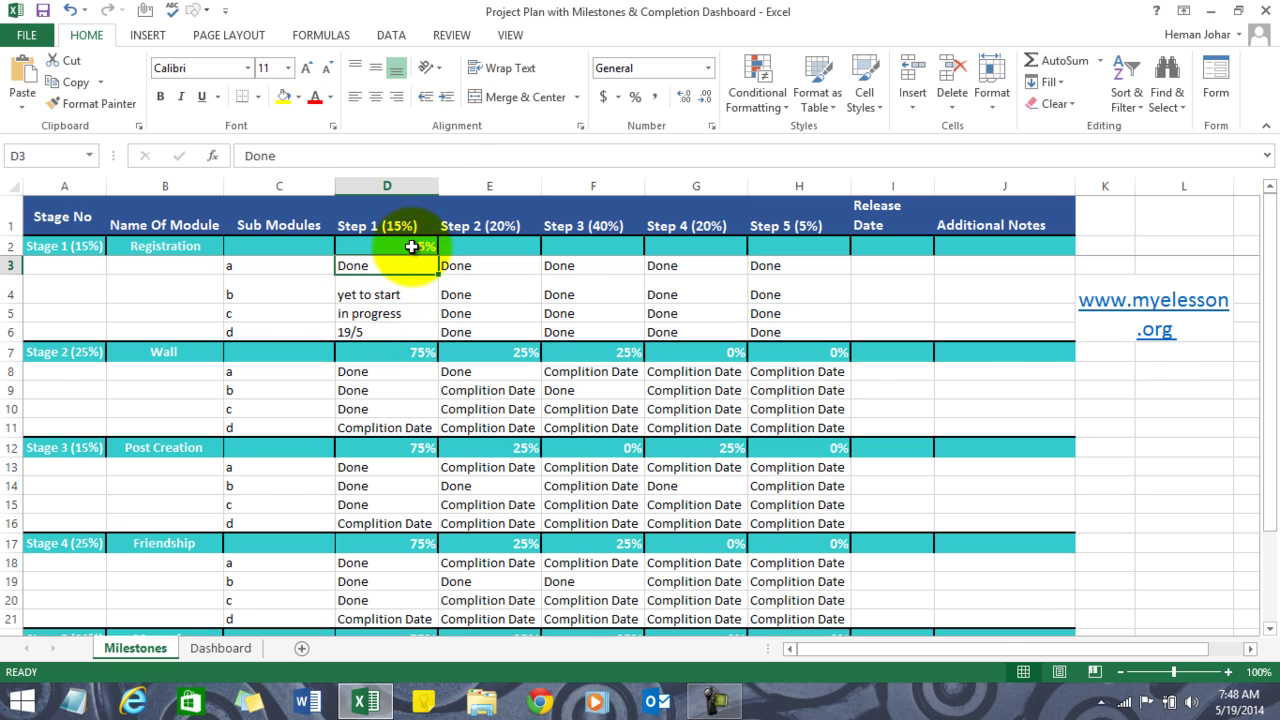
left_click(411, 247)
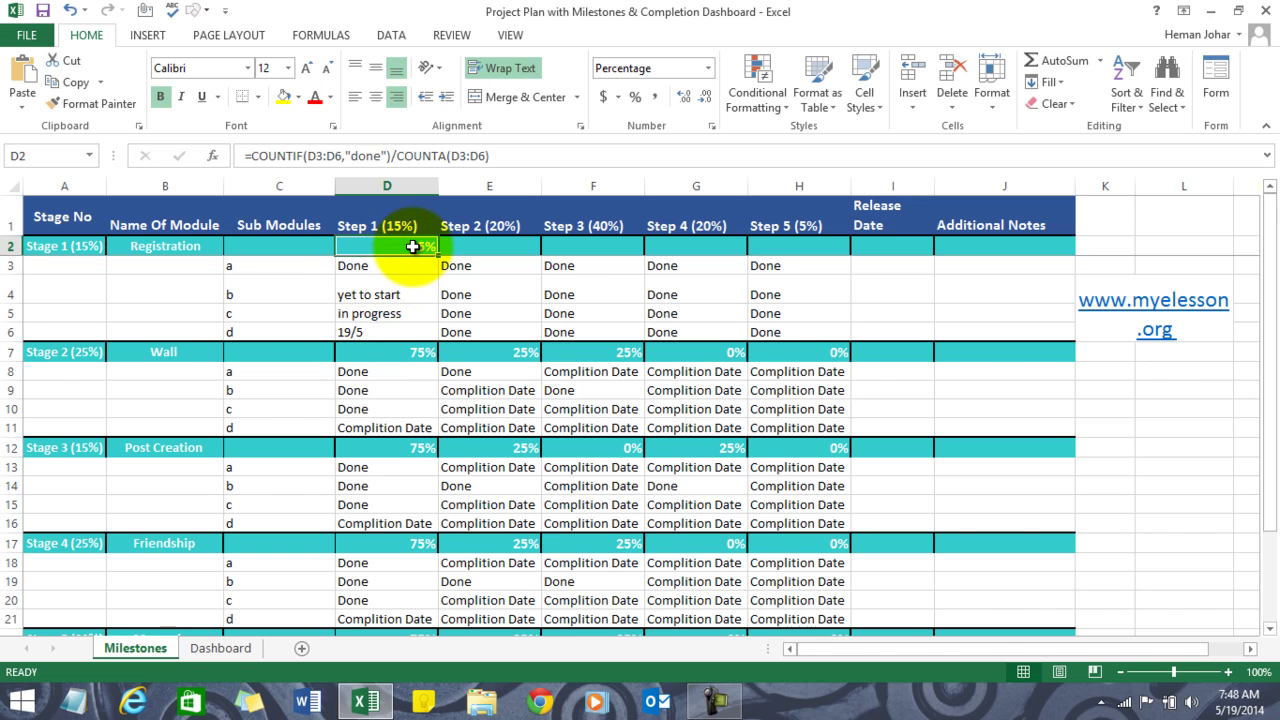
key("ctrl+c")
key("Right")
key("shift+Right")
key("shift+Right")
key("shift+Right")
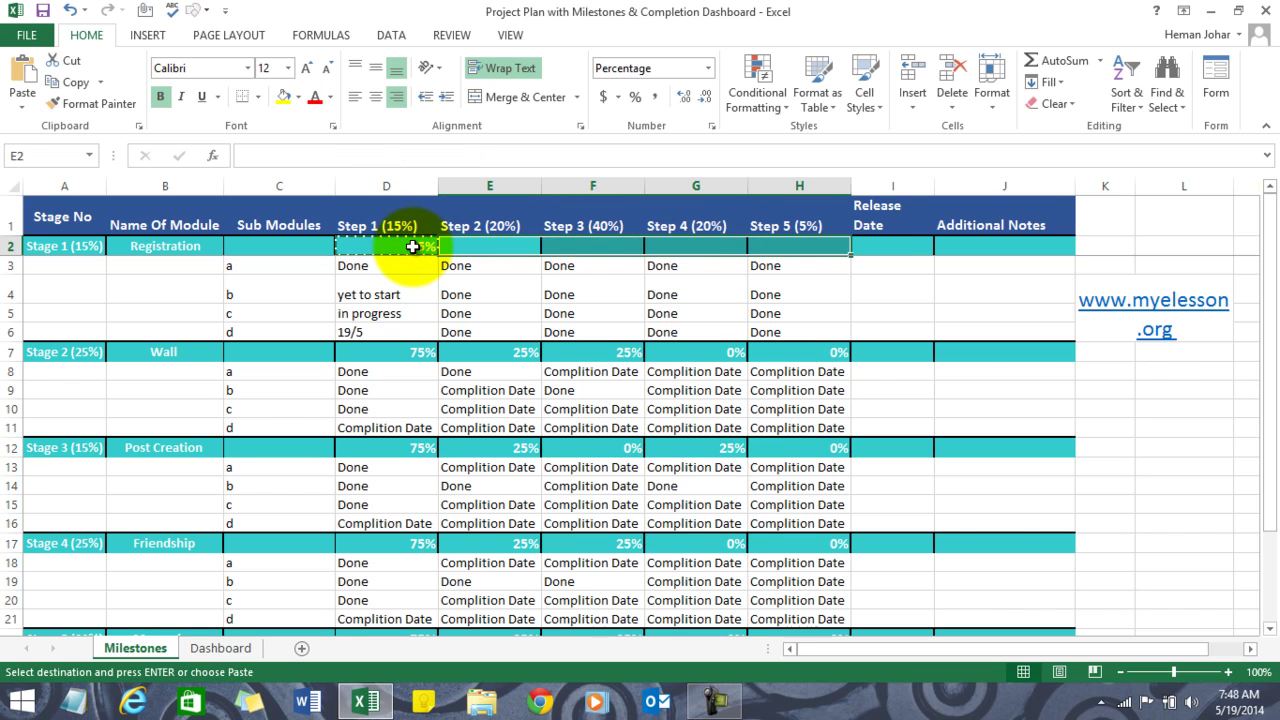
key("ctrl+v")
Step: Set the Step 2 statuses of Wall sub modules b and c in E9 and E10 to "Done"
key("Down")
key("Down")
key("Down")
key("Down")
key("Down")
key("Down")
key("Down")
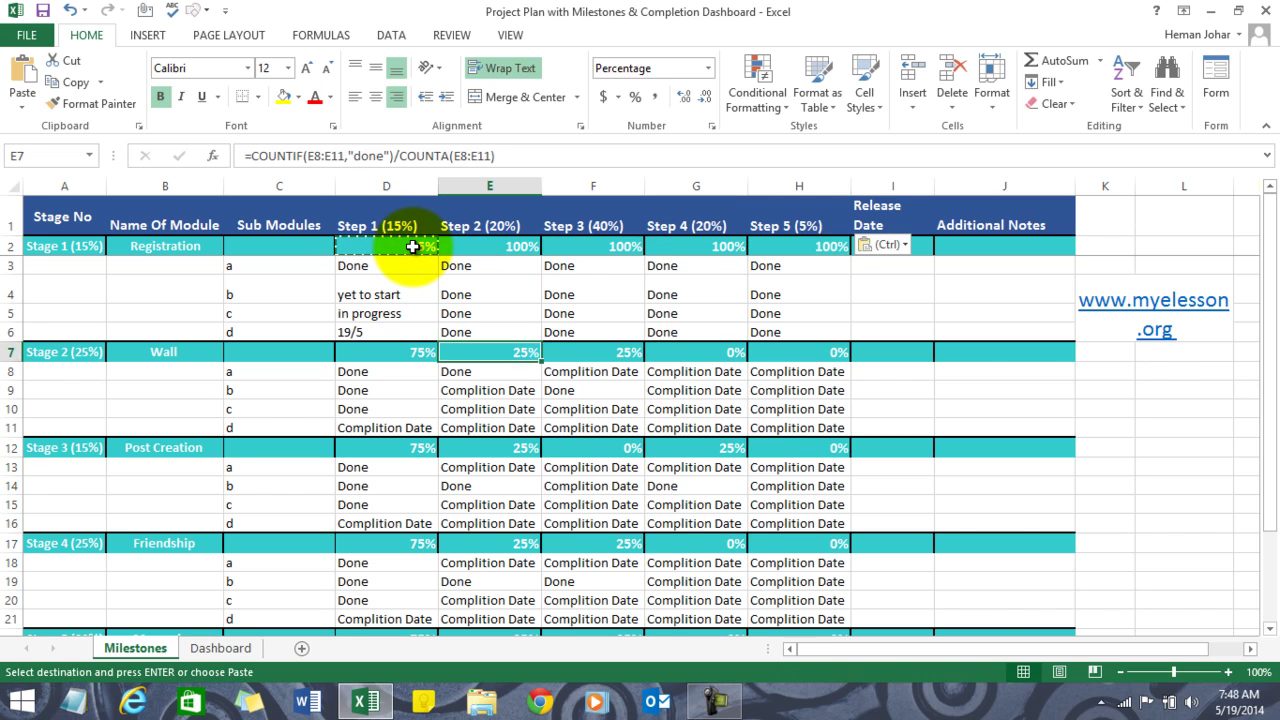
key("Escape")
type("done")
key("Return")
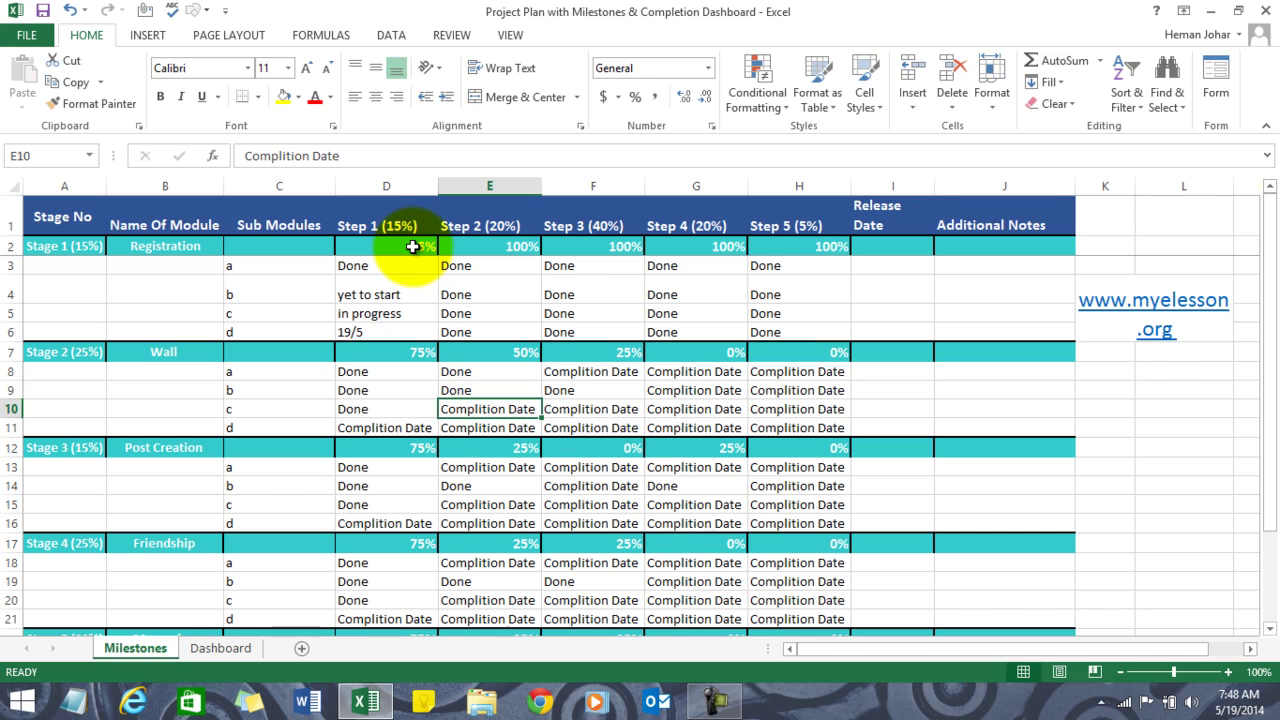
type("done")
key("Right")
key("Right")
key("Left")
key("Left")
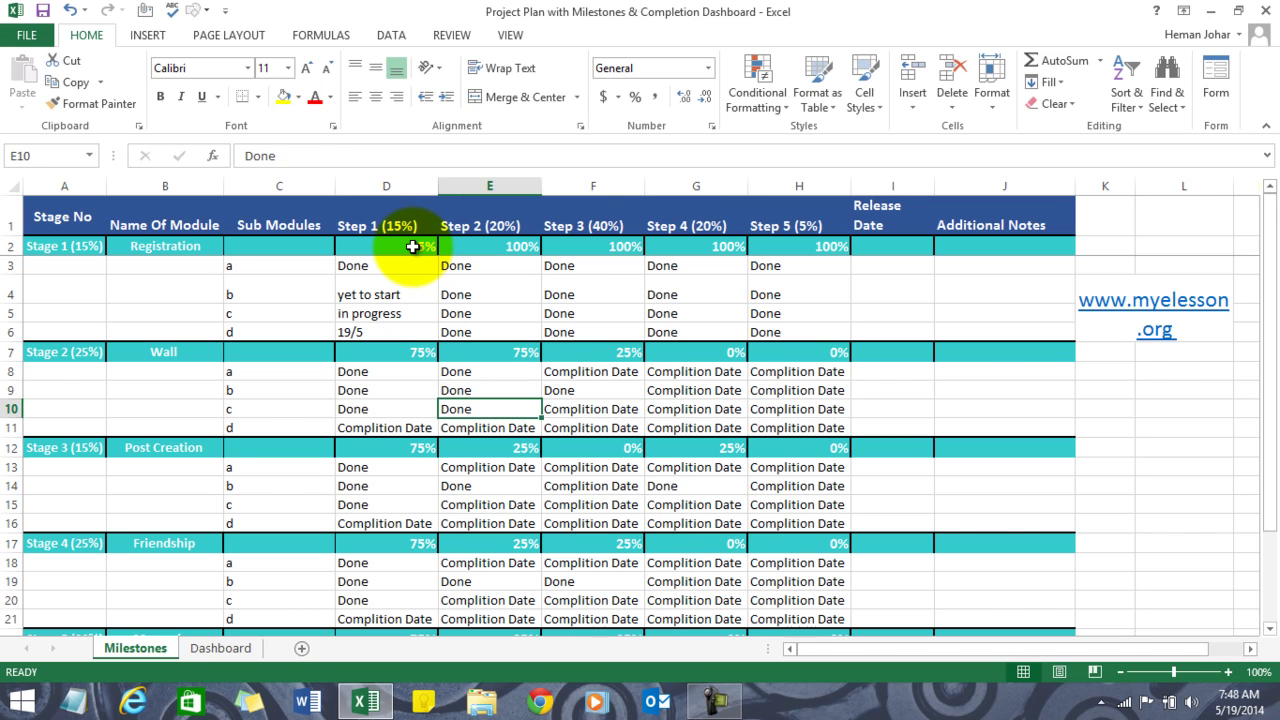
Step: Set the Step 3 status of Wall sub module c in F10 to "19/5"
key("Down")
key("Right")
key("Up")
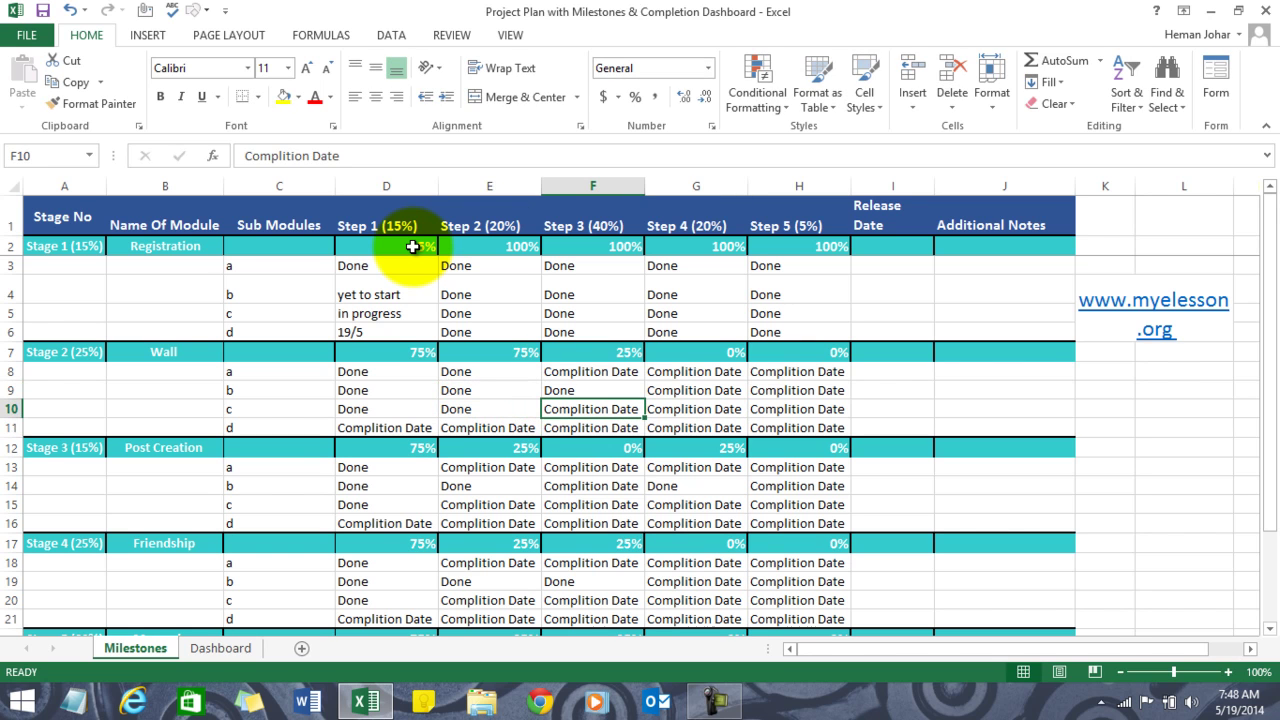
type("19/5")
key("Return")
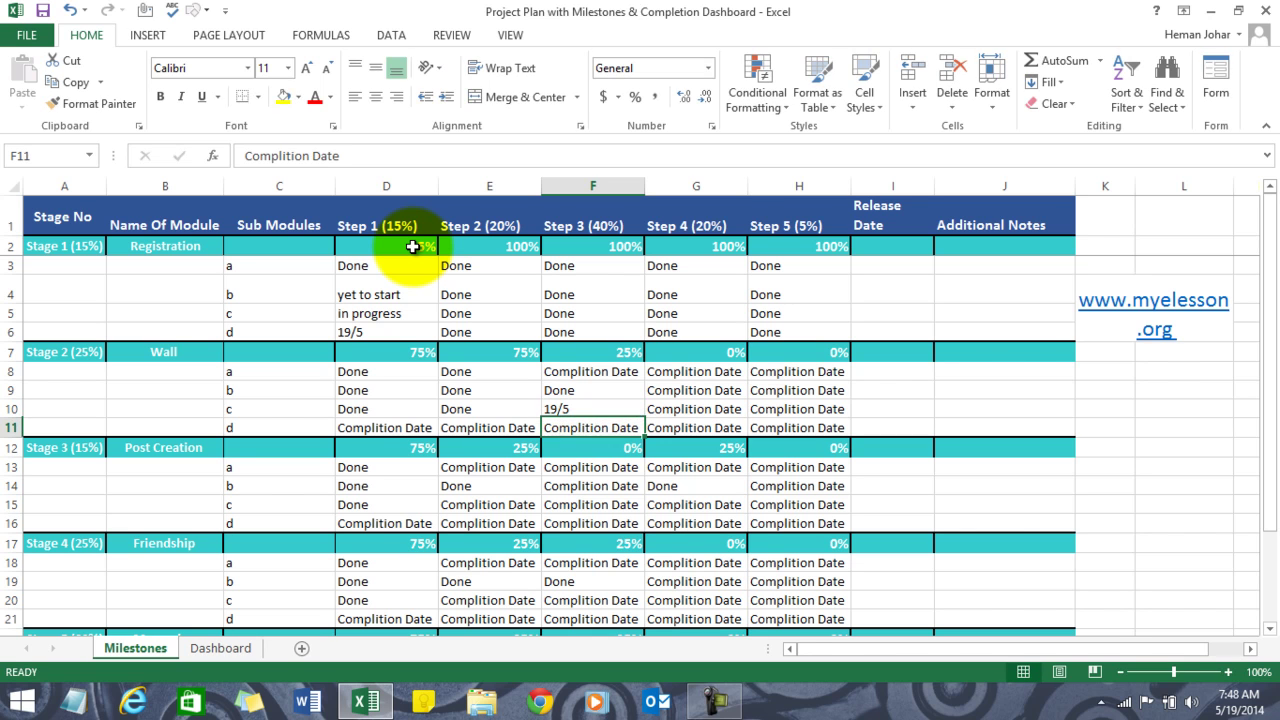
key("Up")
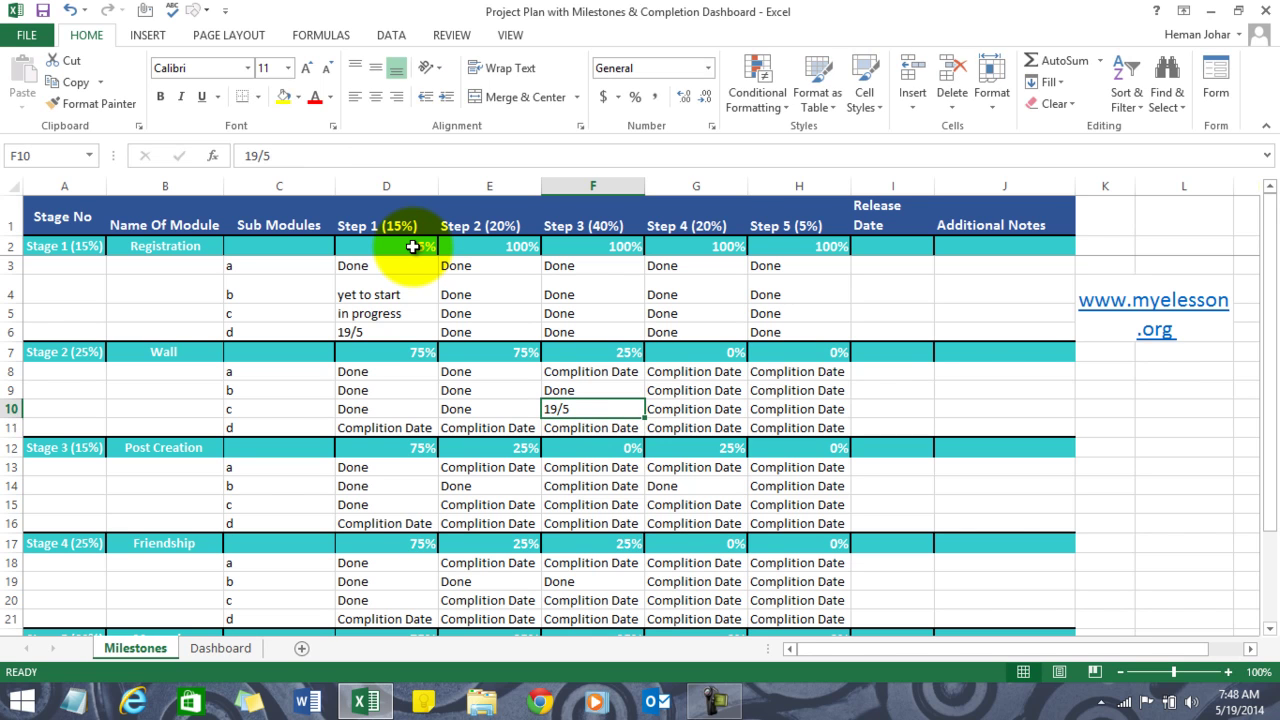
Step: Set the Step 4 status of Wall sub module b in G9 to "not to be done"
key("Up")
key("Up")
key("Down")
key("Down")
key("Down")
key("Up")
key("Up")
key("Right")
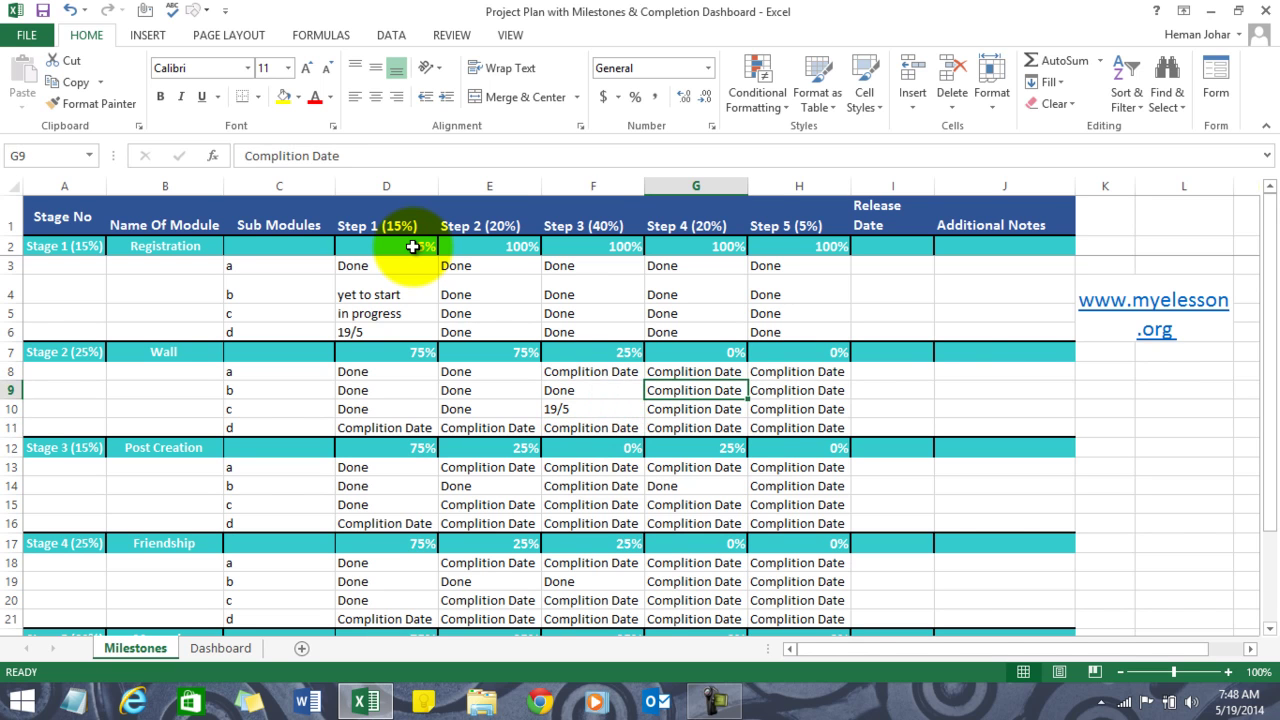
type("not to be d")
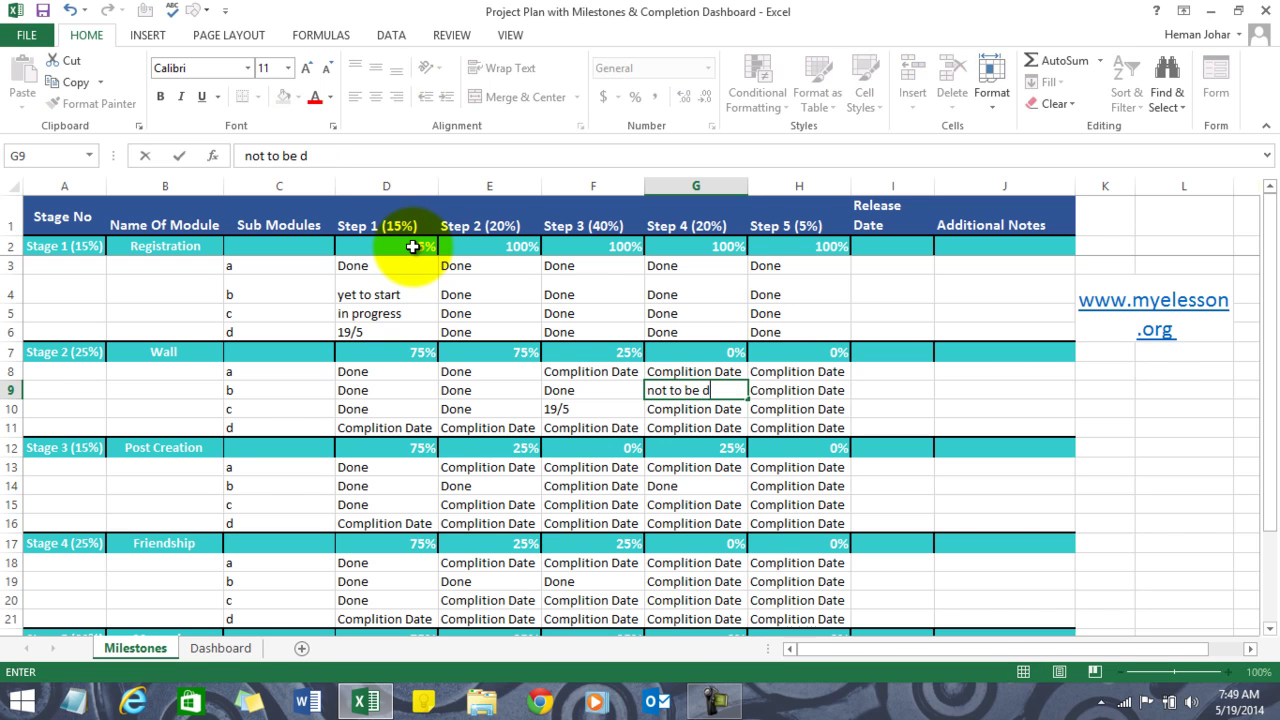
type("one")
key("Return")
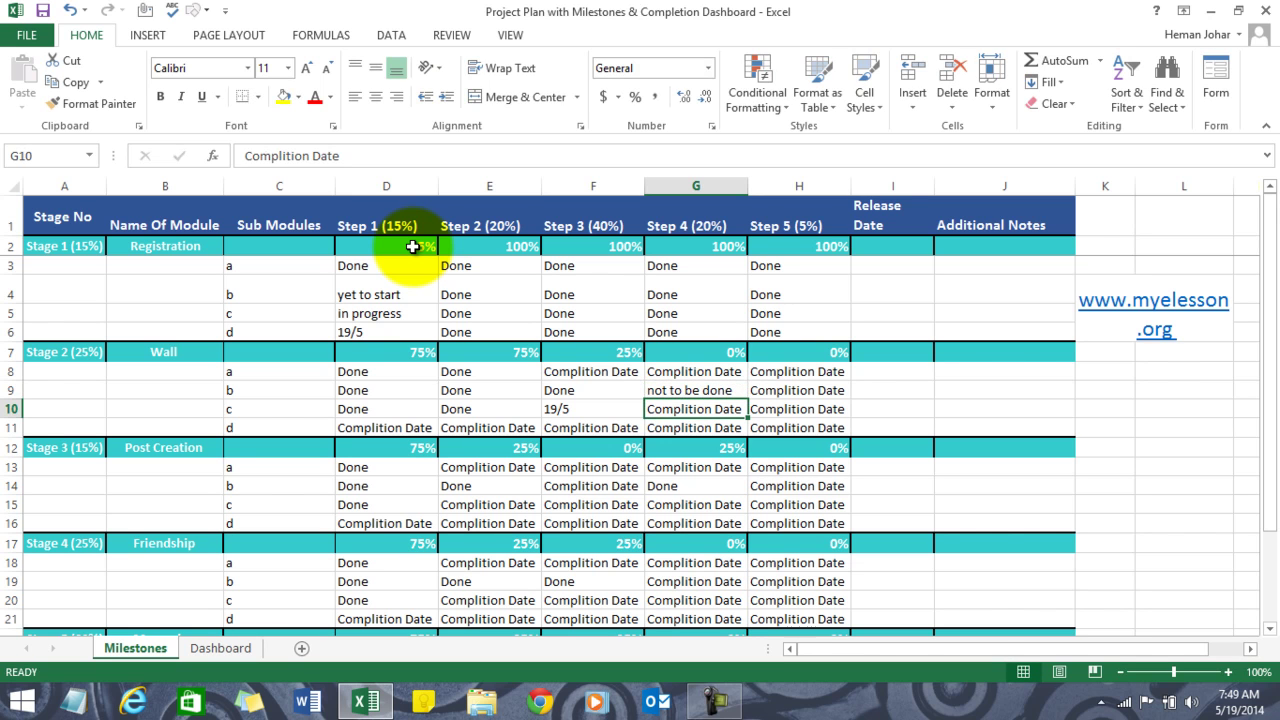
Step: Set the Step 4 status of Wall sub module a in G8 to "done" and check the completion formula in G7
key("Up")
key("Up")
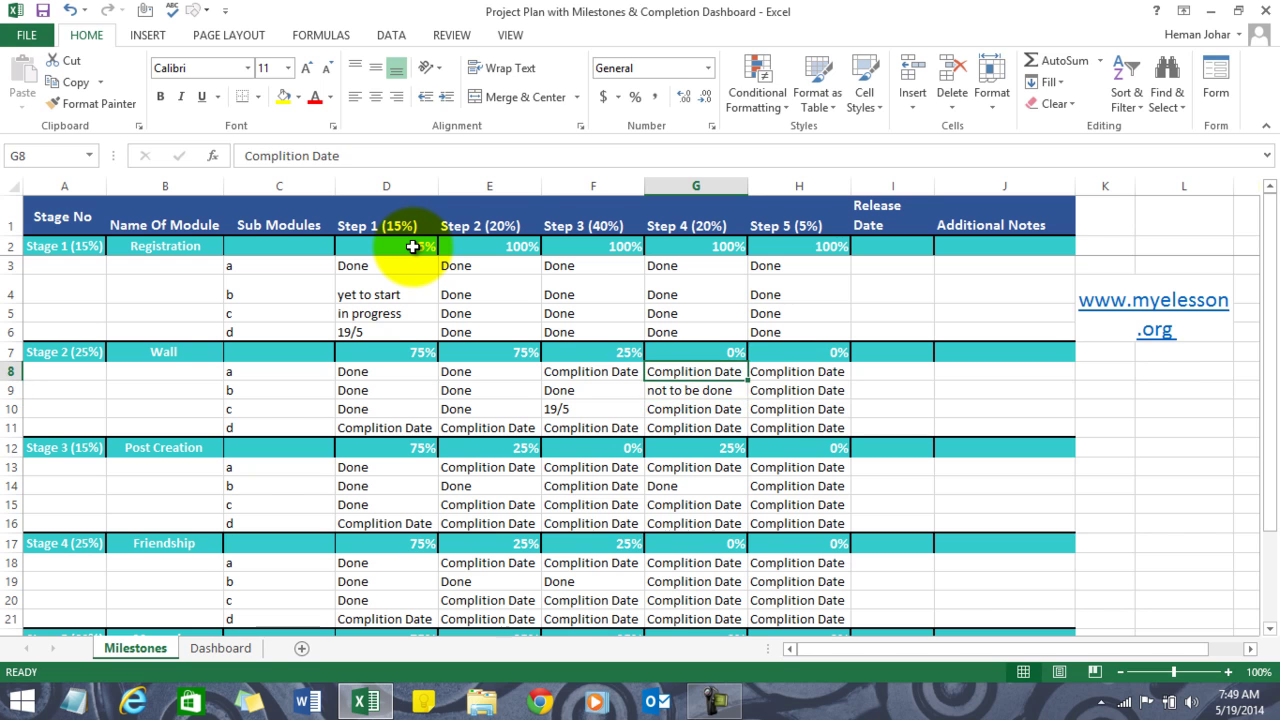
type("done")
key("Return")
key("Up")
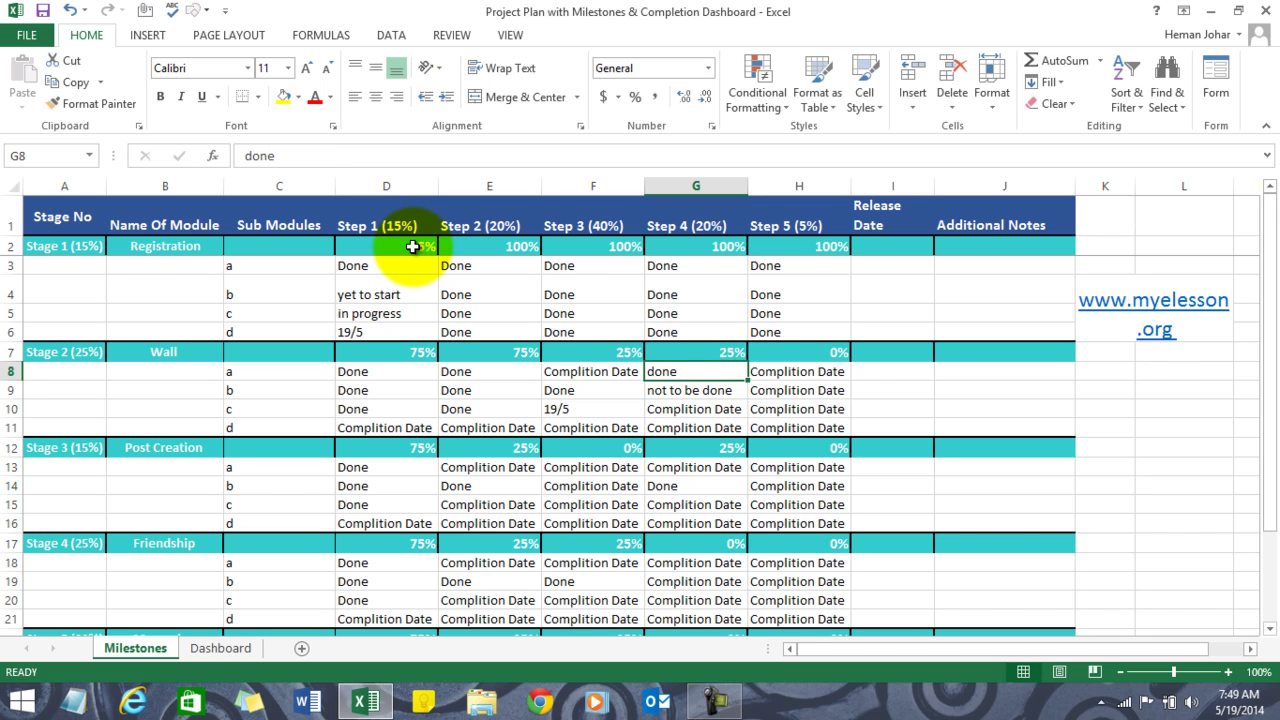
key("Up")
key("Down")
key("Down")
key("Up")
key("Up")
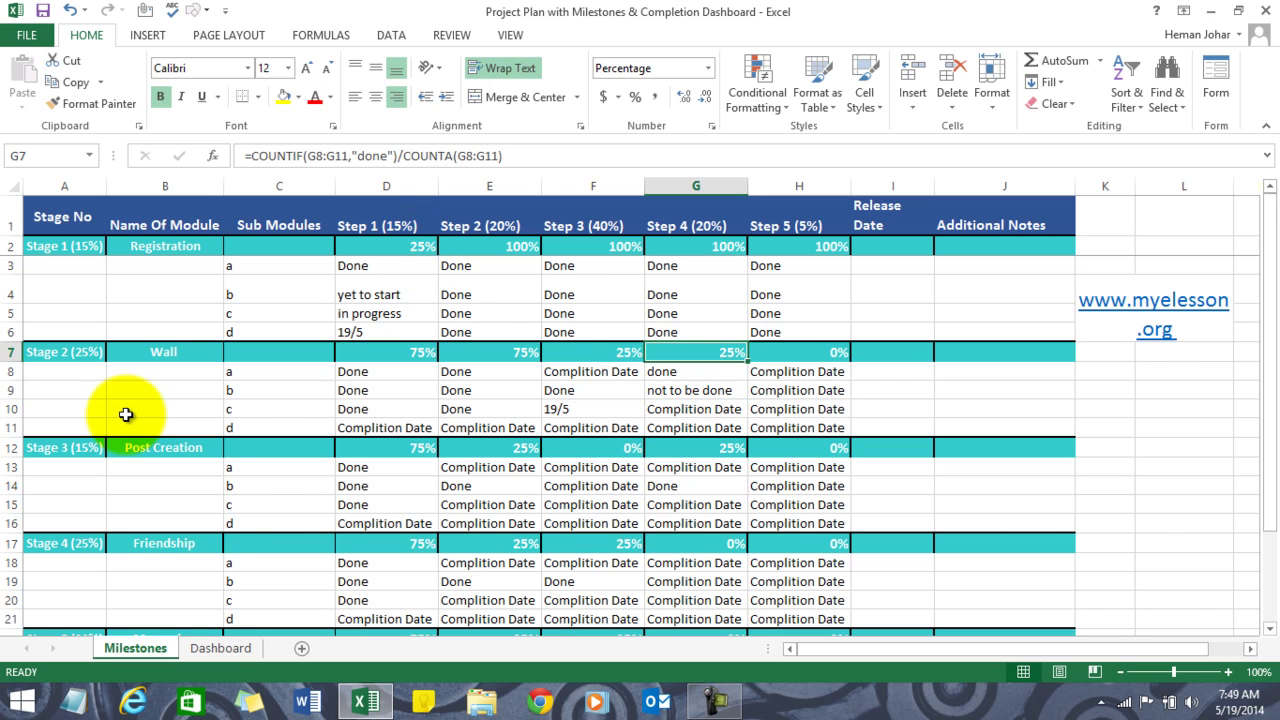
Step: Compare the stage completion percentages on the Milestones sheet with the Actual % figures on the Dashboard sheet
left_click(210, 646)
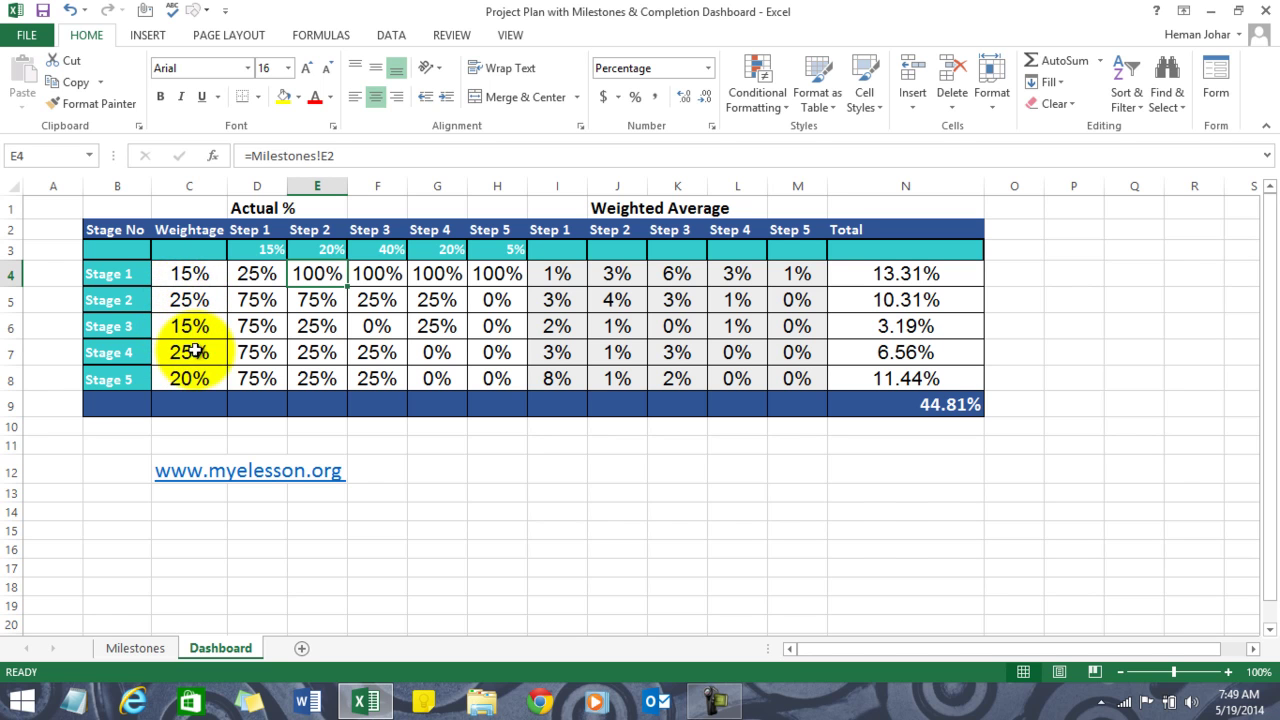
left_click(148, 652)
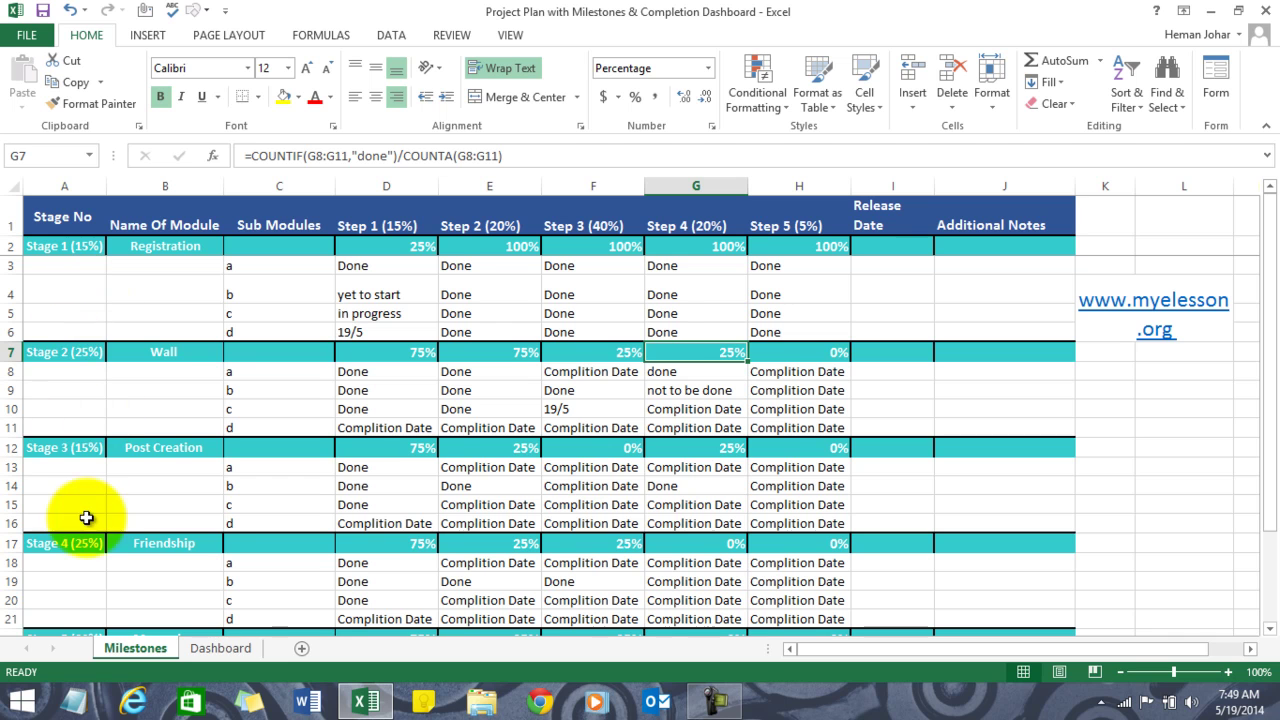
left_click(222, 648)
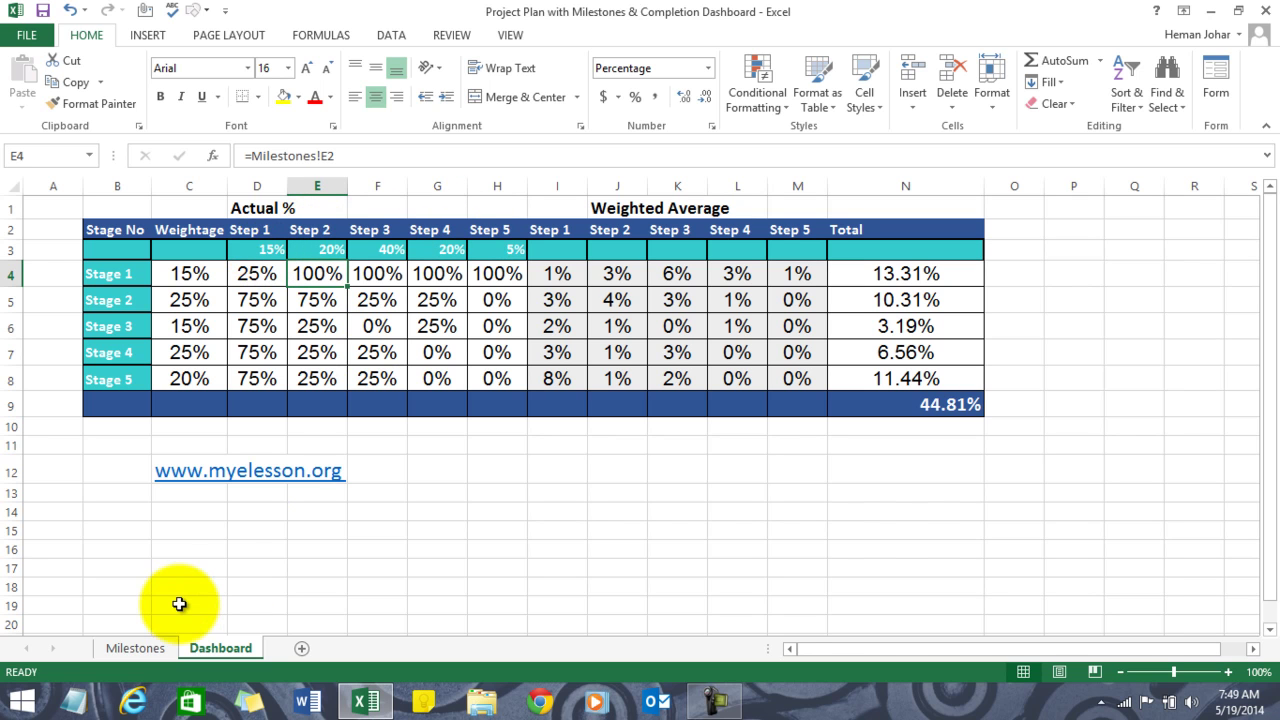
Step: Check the Stage 1 step percentages on the Milestones sheet against the Actual % cells D4:G4 on the Dashboard
left_click(154, 640)
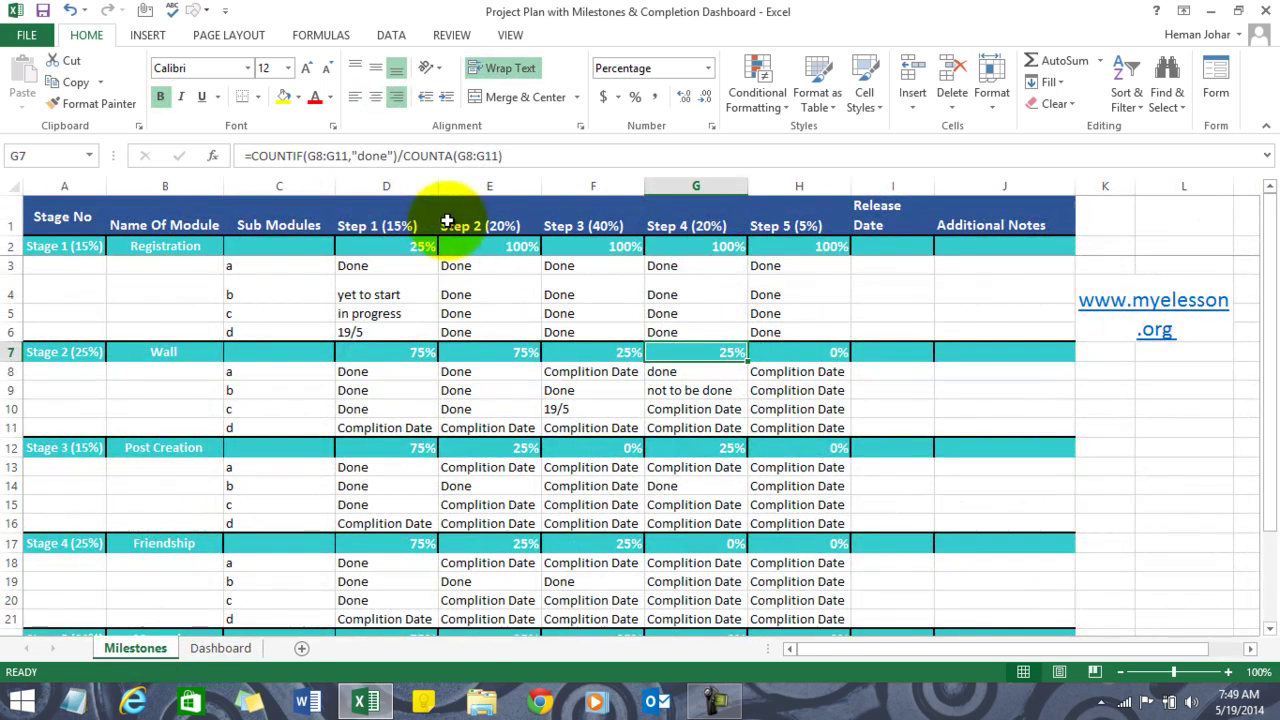
left_click(232, 642)
left_click(268, 283)
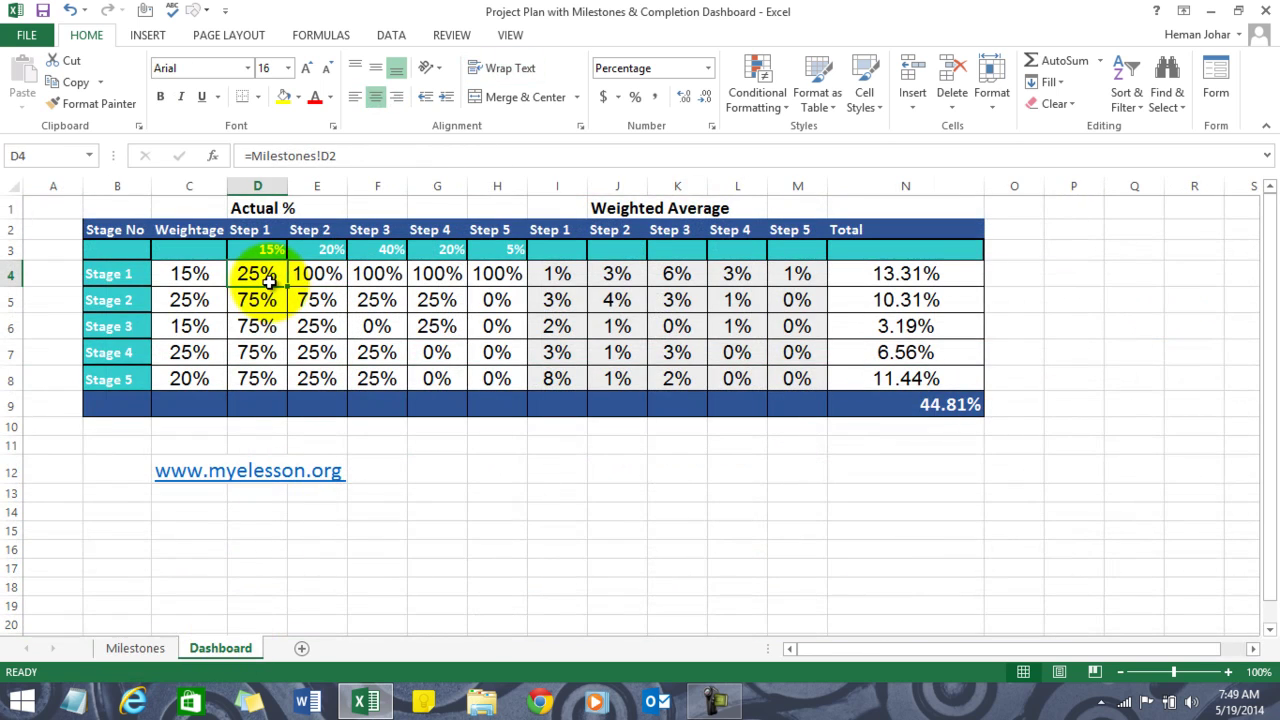
key("shift+Right")
key("shift+Right")
key("shift+Right")
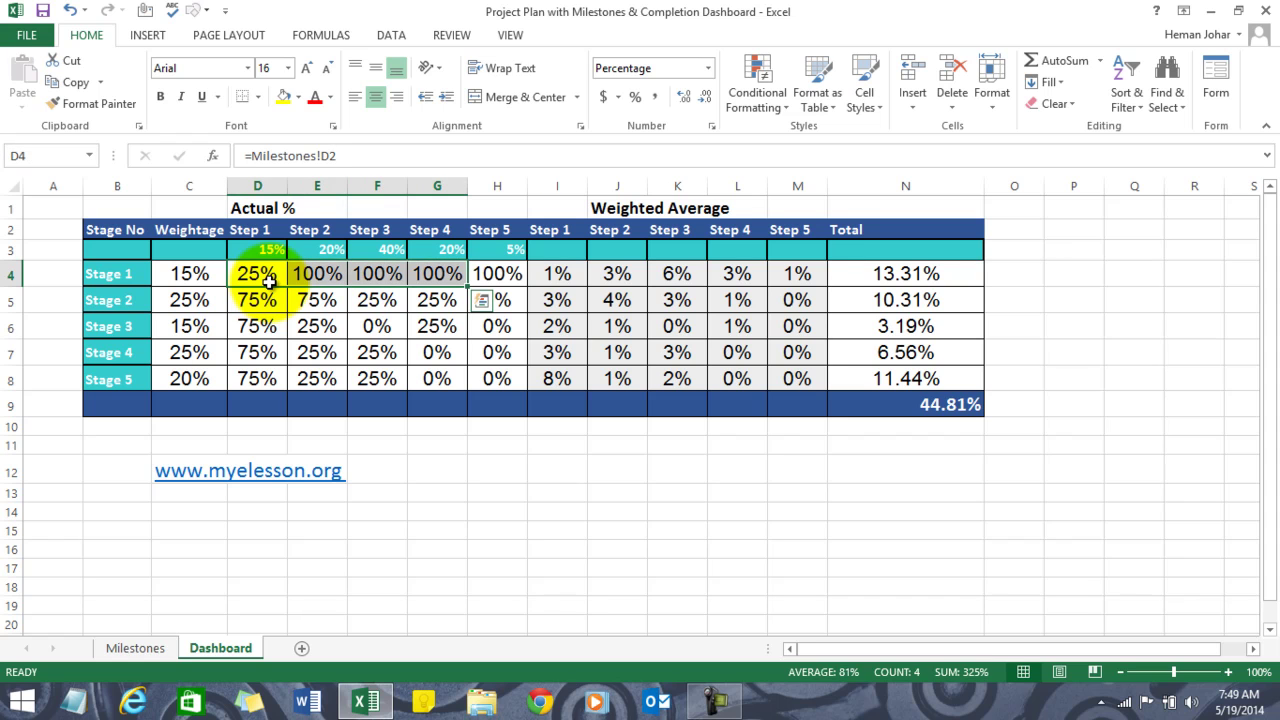
Step: Clear the Actual % values for Steps 2 to 5 of all stages in E4:H8 on the Dashboard
key("Down")
key("Up")
key("Down")
key("Right")
key("Up")
key("shift+Down")
key("shift+Down")
key("shift+Down")
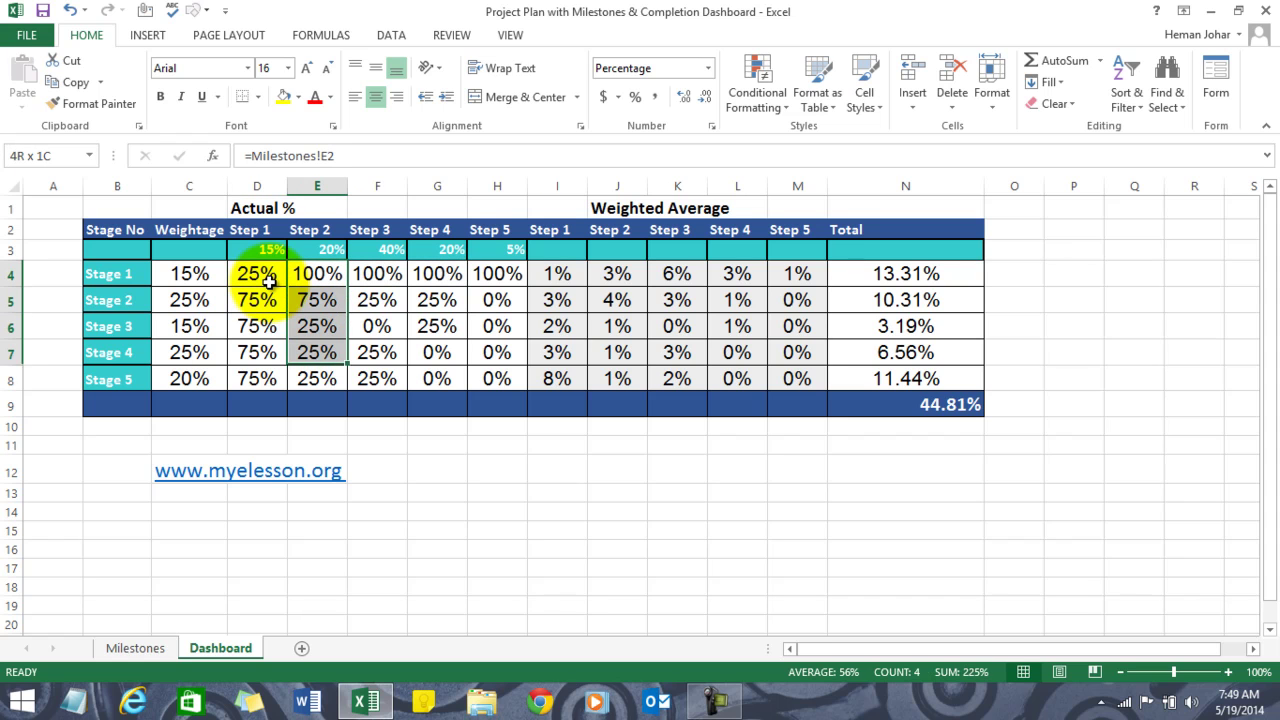
key("shift+Down")
key("shift+Right")
key("shift+Right")
key("shift+Right")
key("Delete")
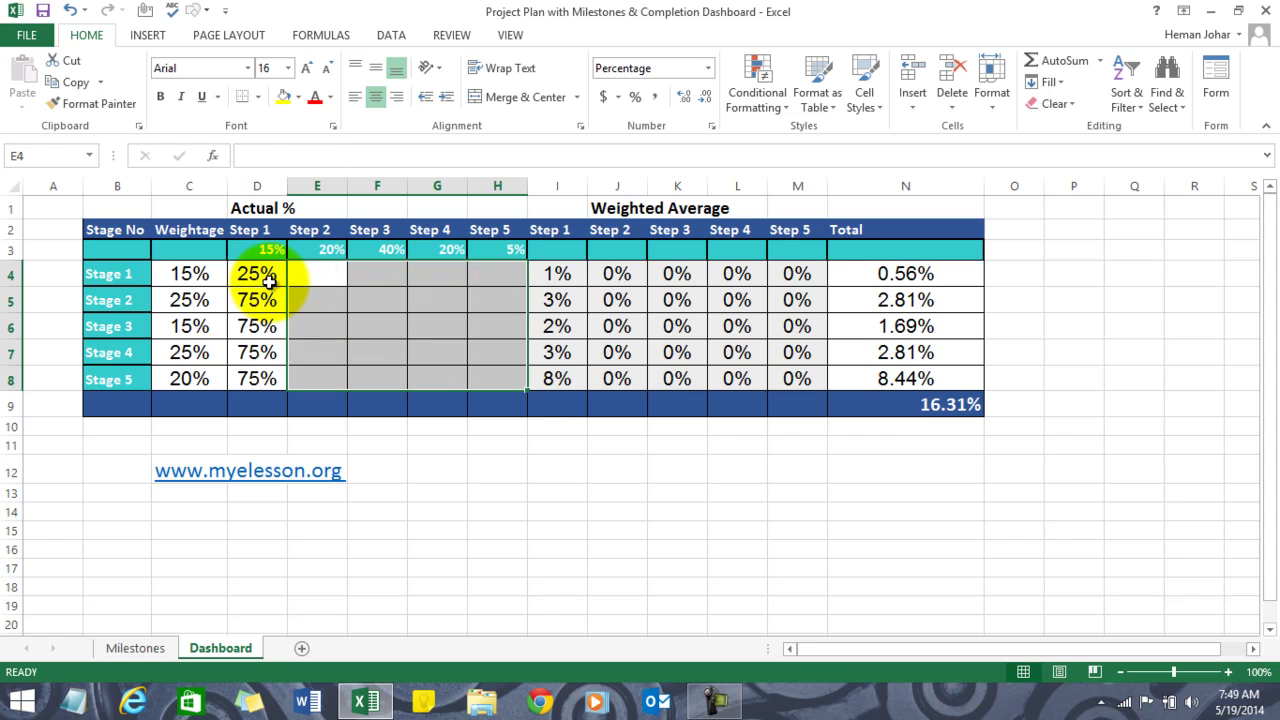
Step: Clear the Stage 1 Step 1 Actual % in D4 and link it to cell D2 of the Milestones sheet
key("Left")
key("shift+Down")
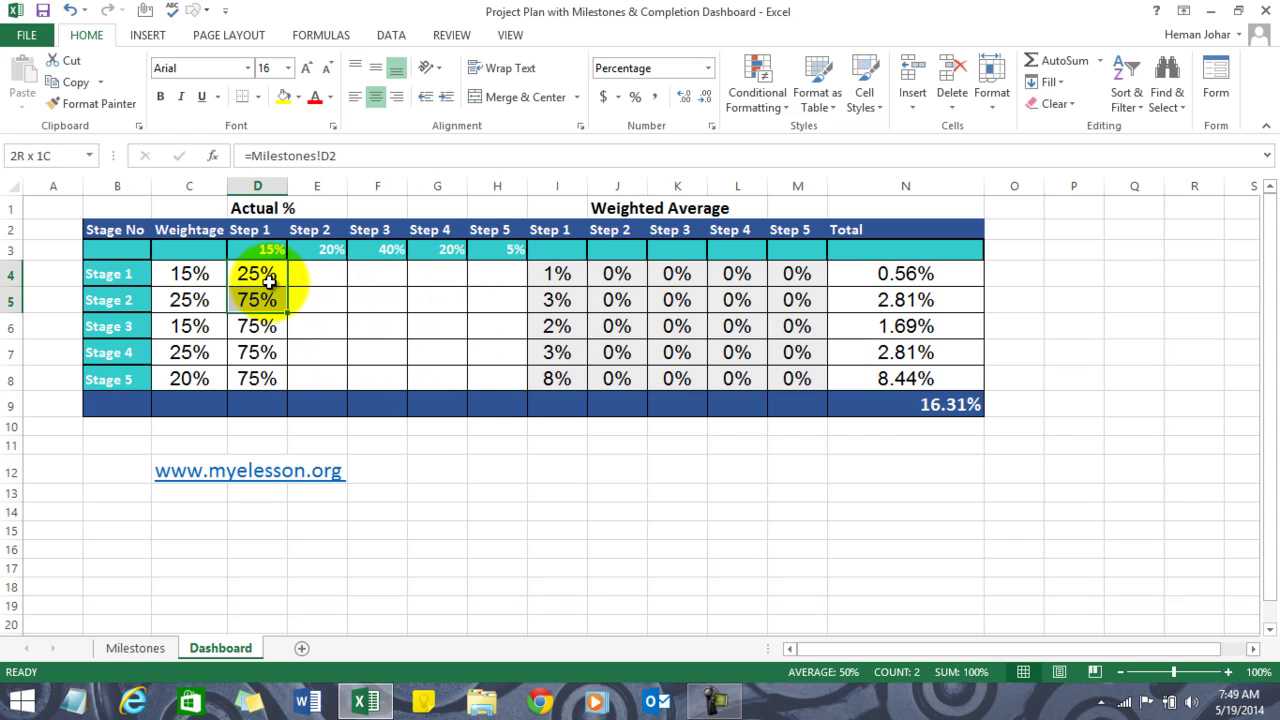
key("shift+Down")
key("shift+Up")
key("shift+Up")
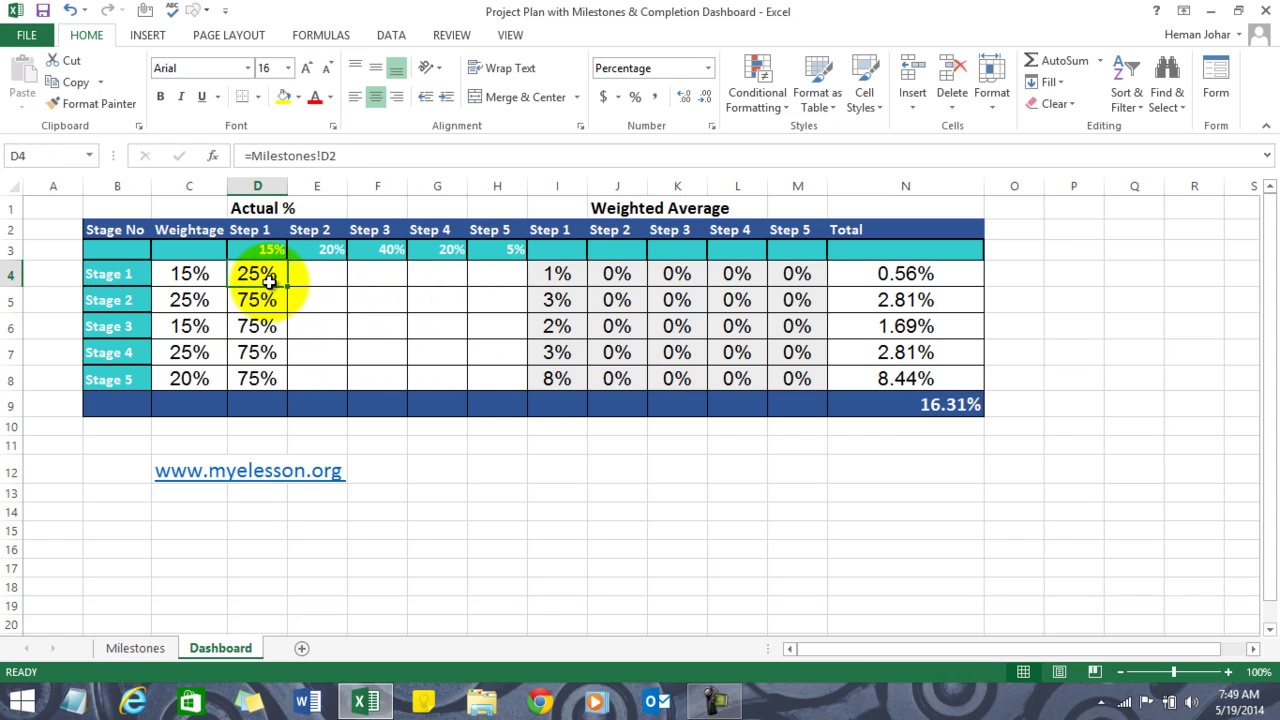
key("Delete")
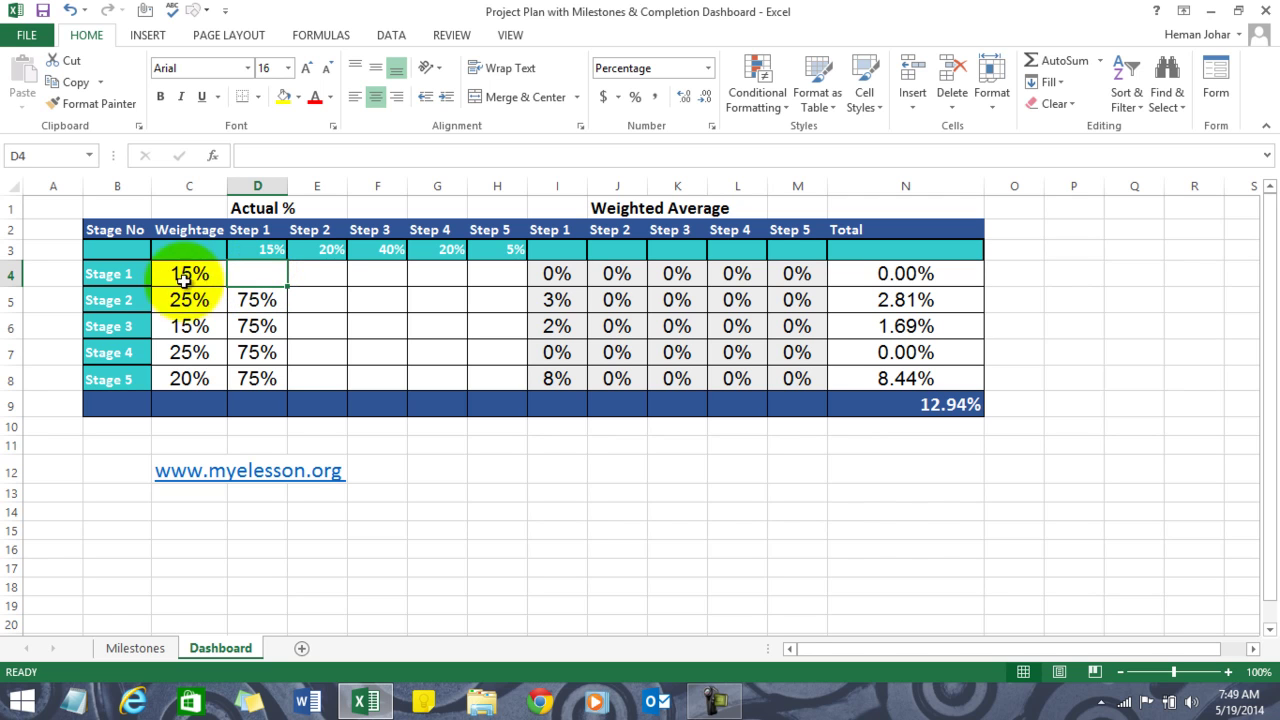
left_click(113, 277)
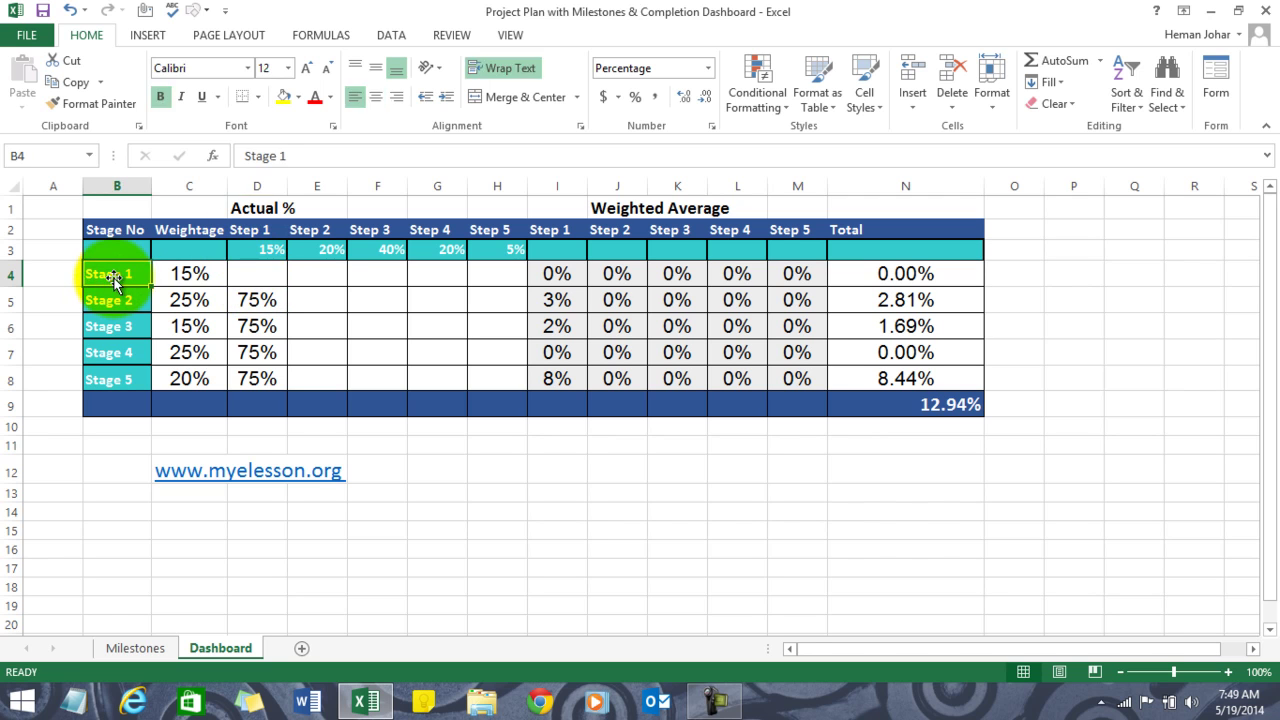
left_click(267, 272)
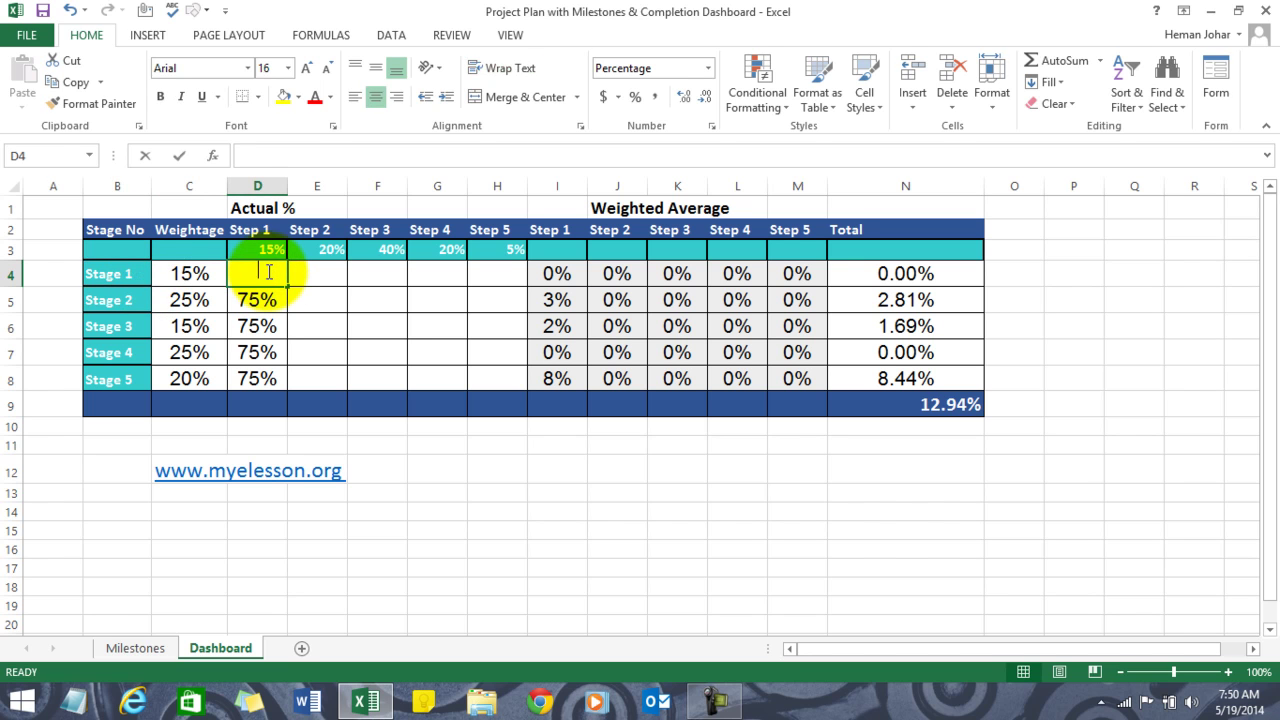
type("=")
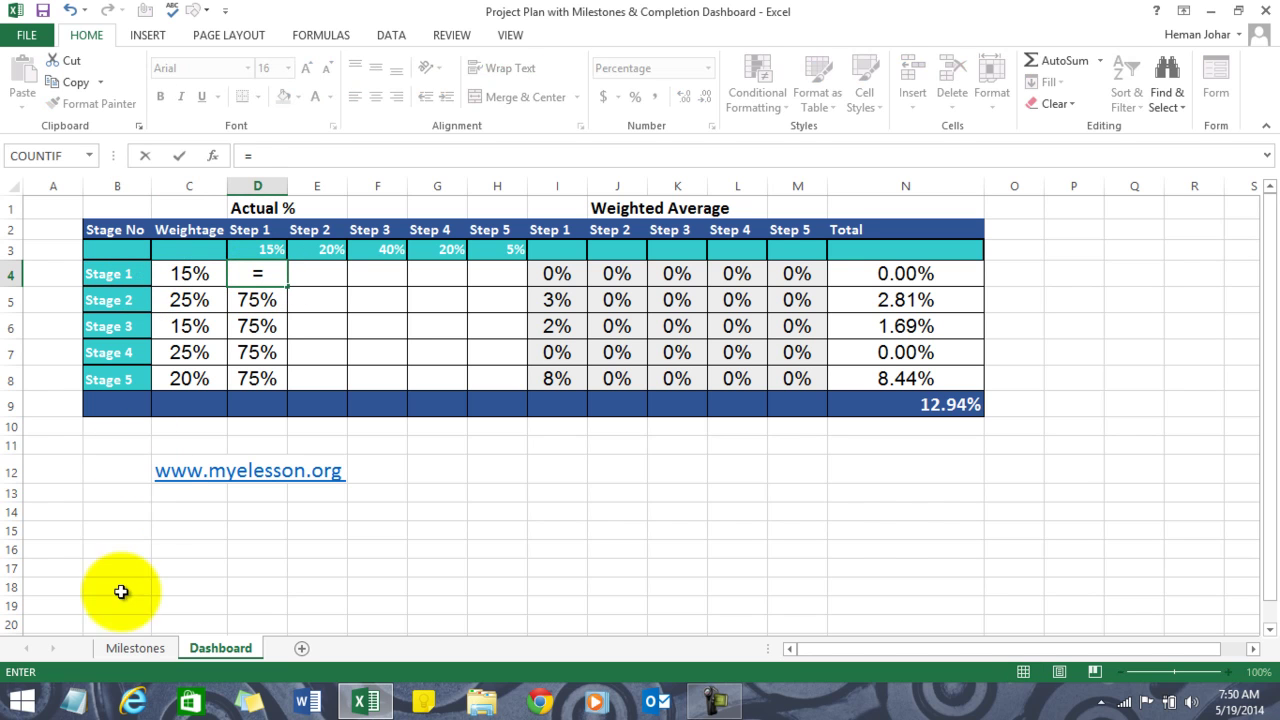
left_click(132, 648)
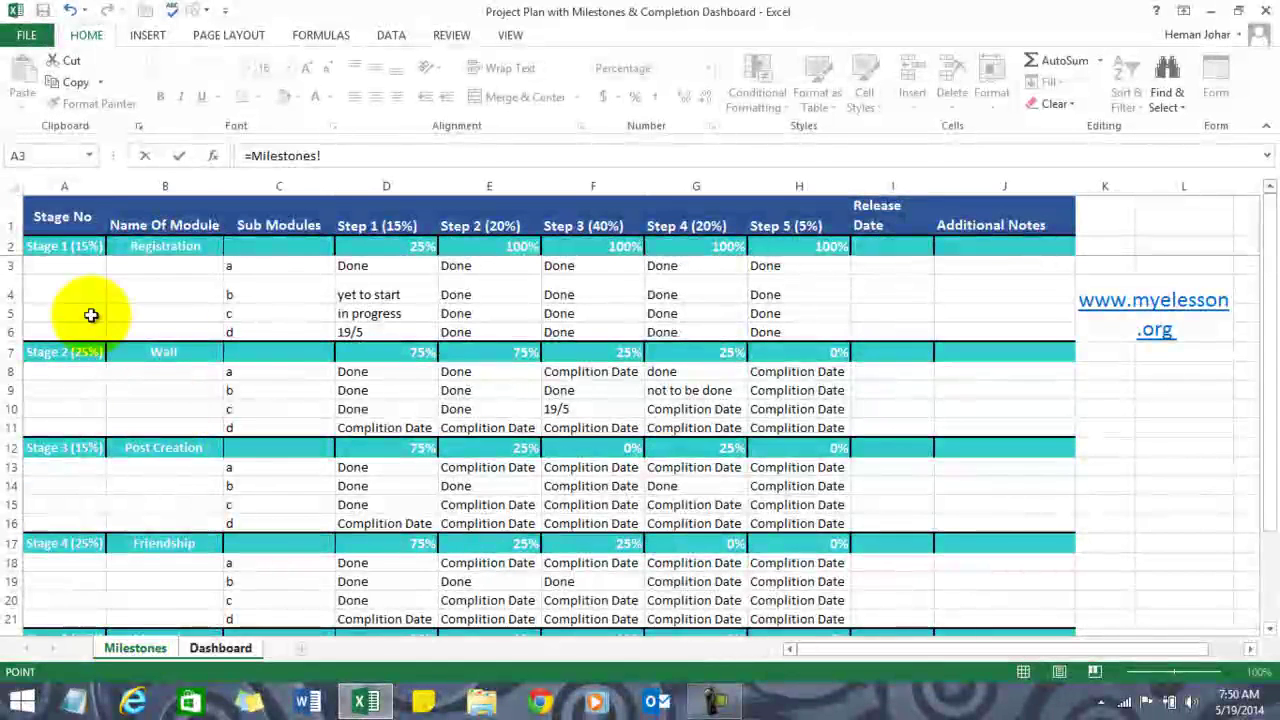
left_click(393, 245)
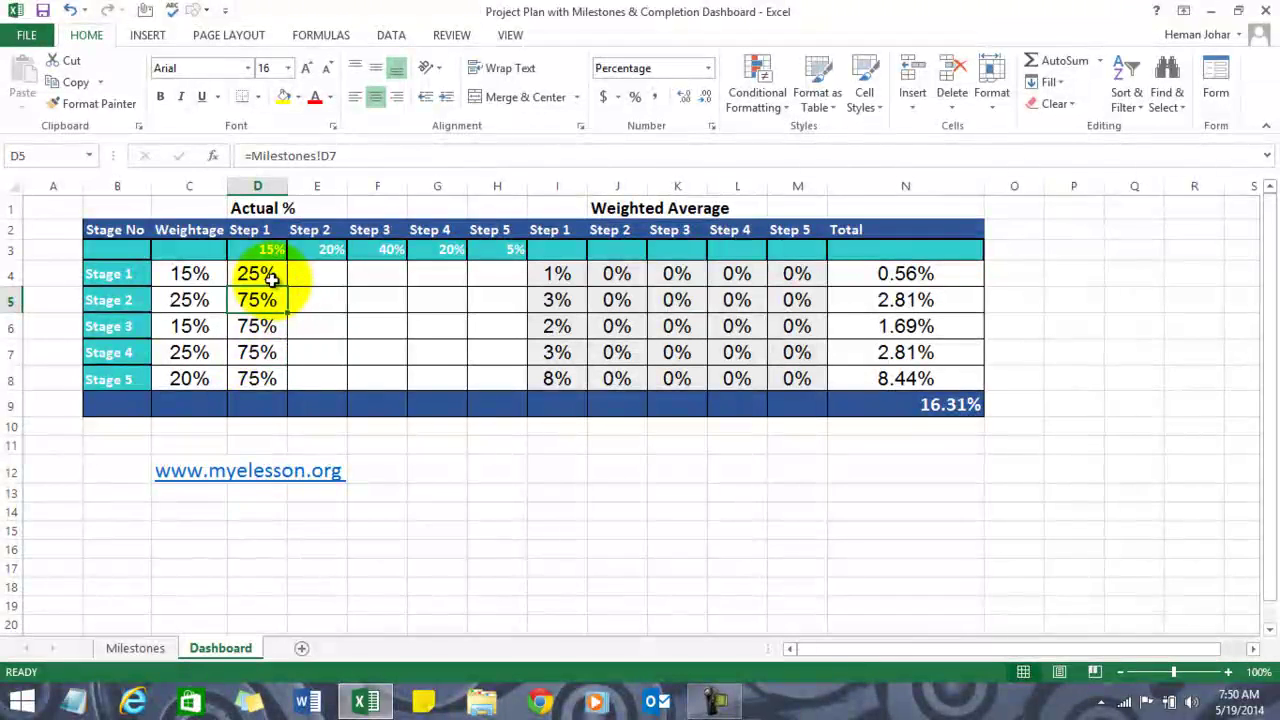
Step: Fill the Step 1 Actual % formulas in D4:D8 across to column H and check the reference in H5
left_click_drag(272, 280, 512, 396)
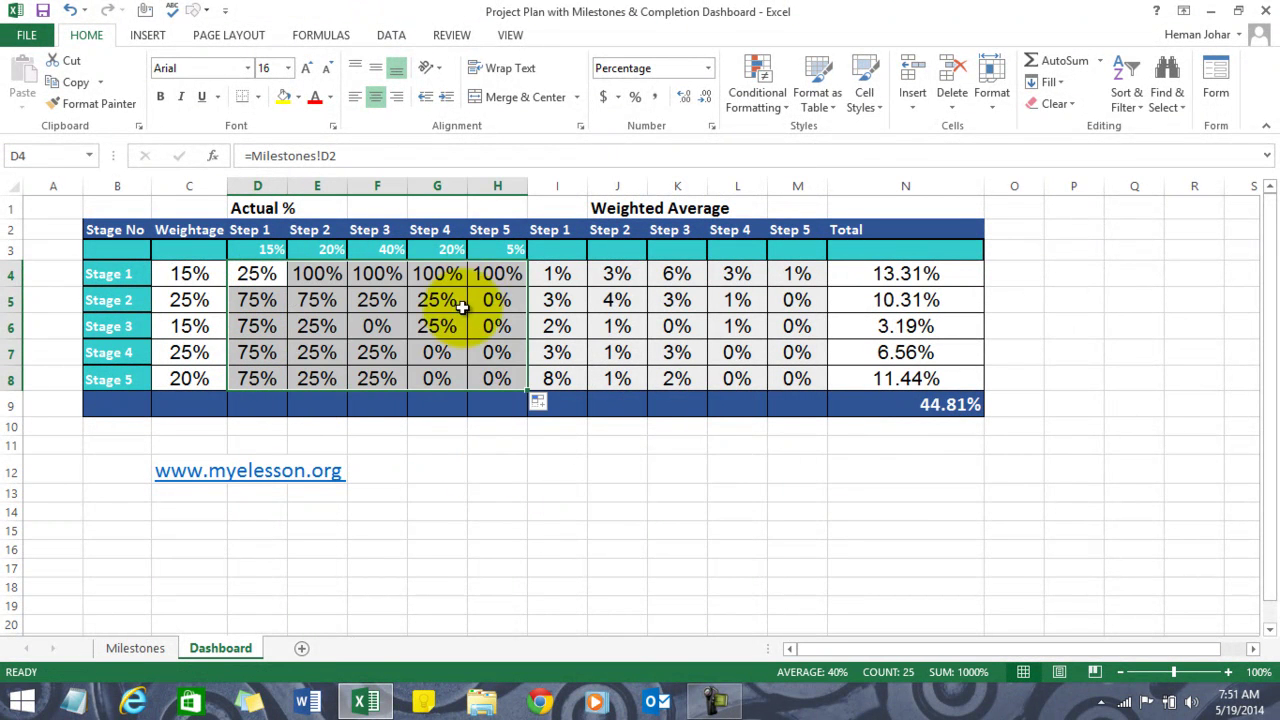
left_click(493, 300)
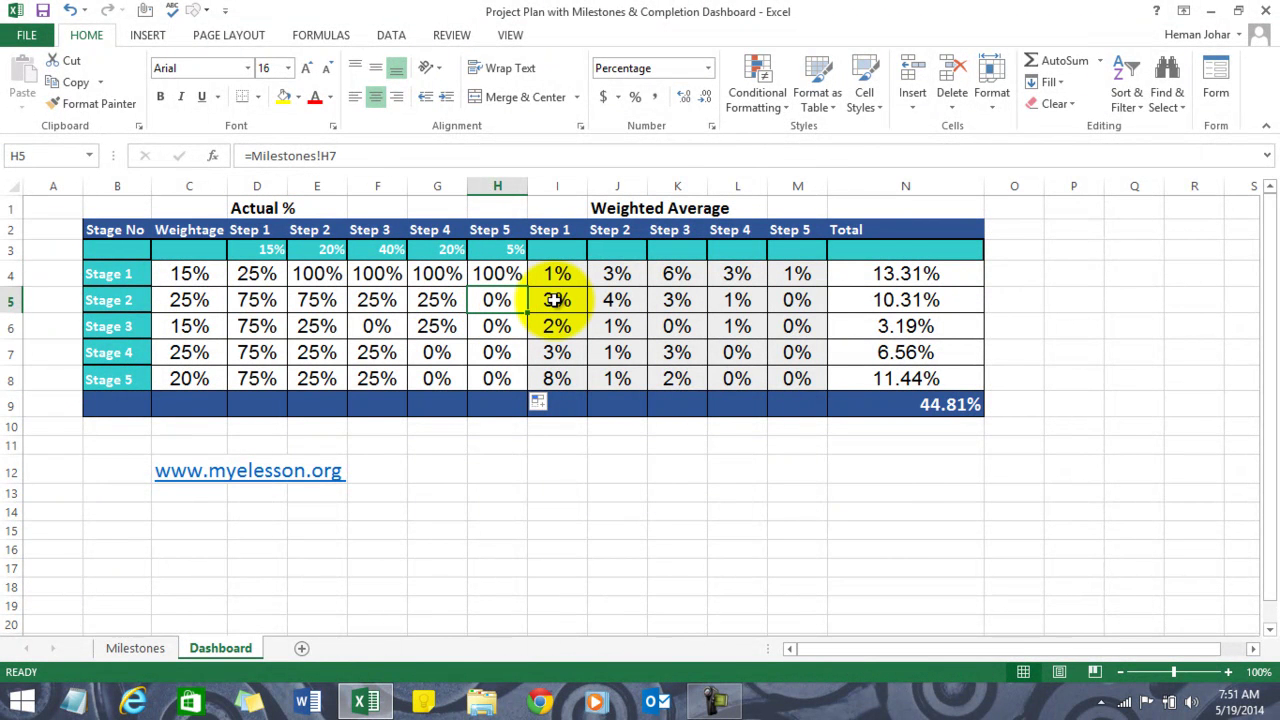
Step: Examine the Weighted Average section and the SUM formulas in N4 and N9, and revisit the source data on the Milestones sheet
left_click(612, 207)
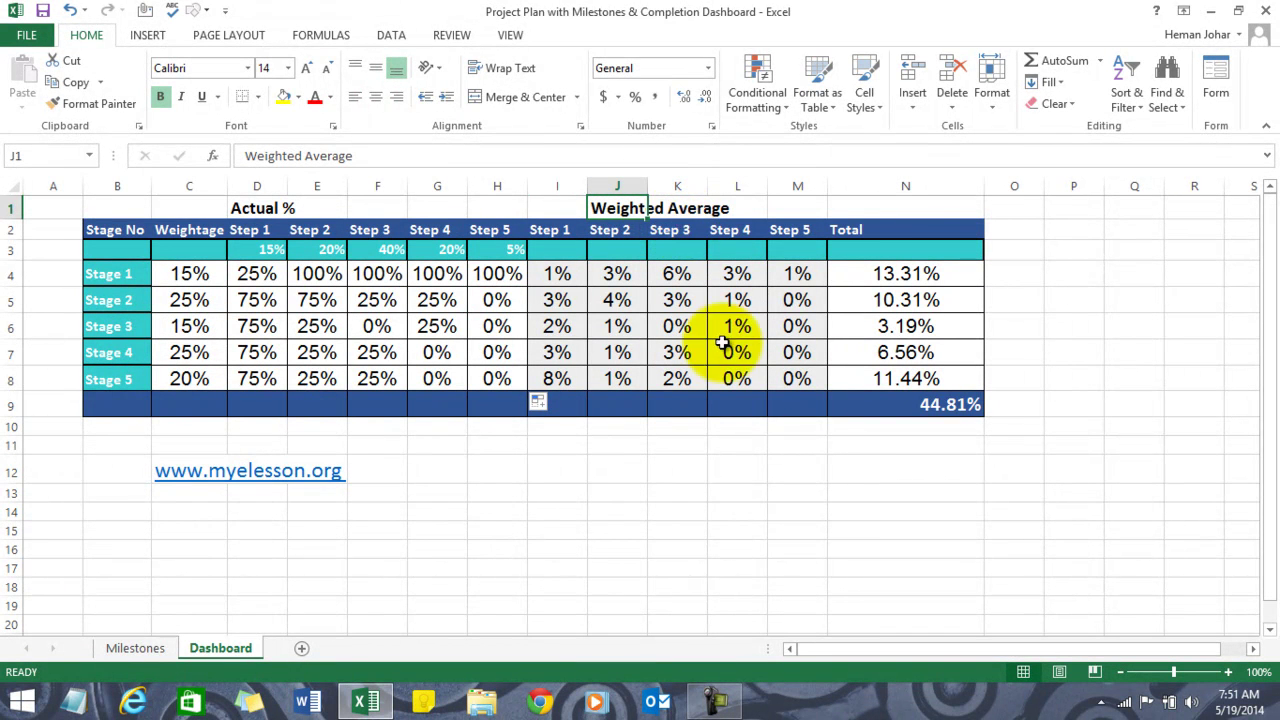
left_click(906, 441)
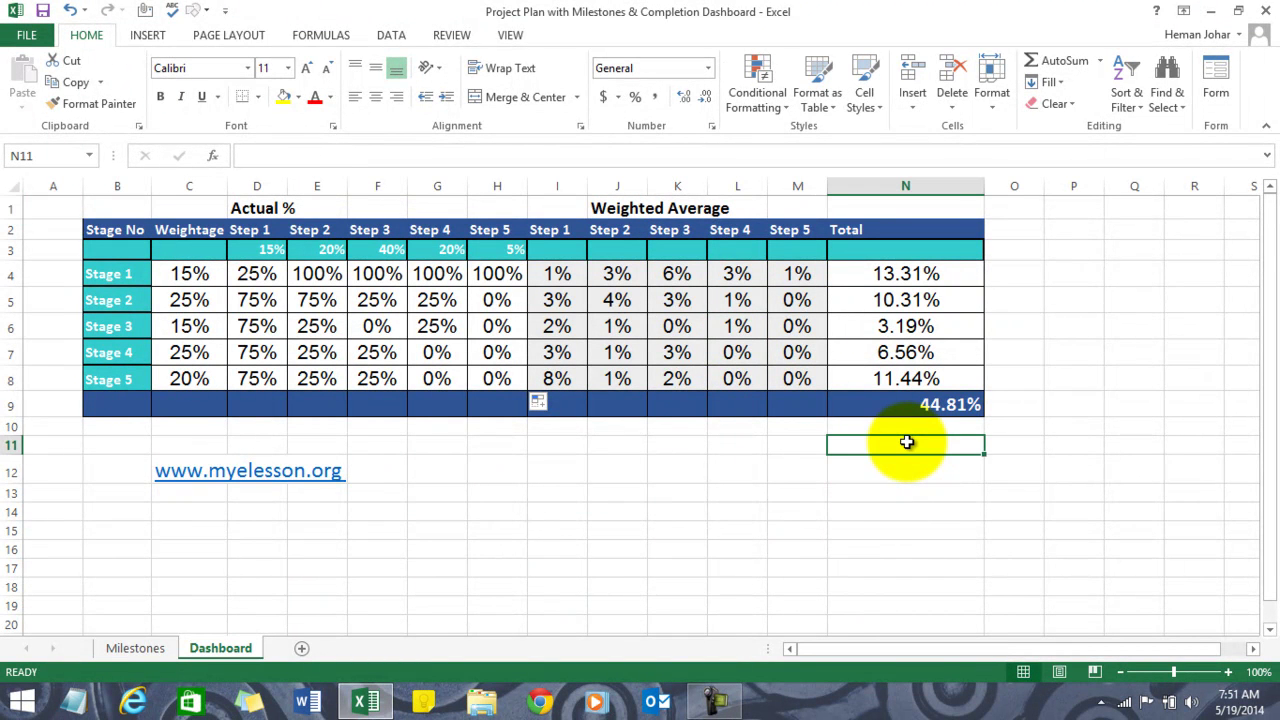
key("Up")
key("Up")
key("Down")
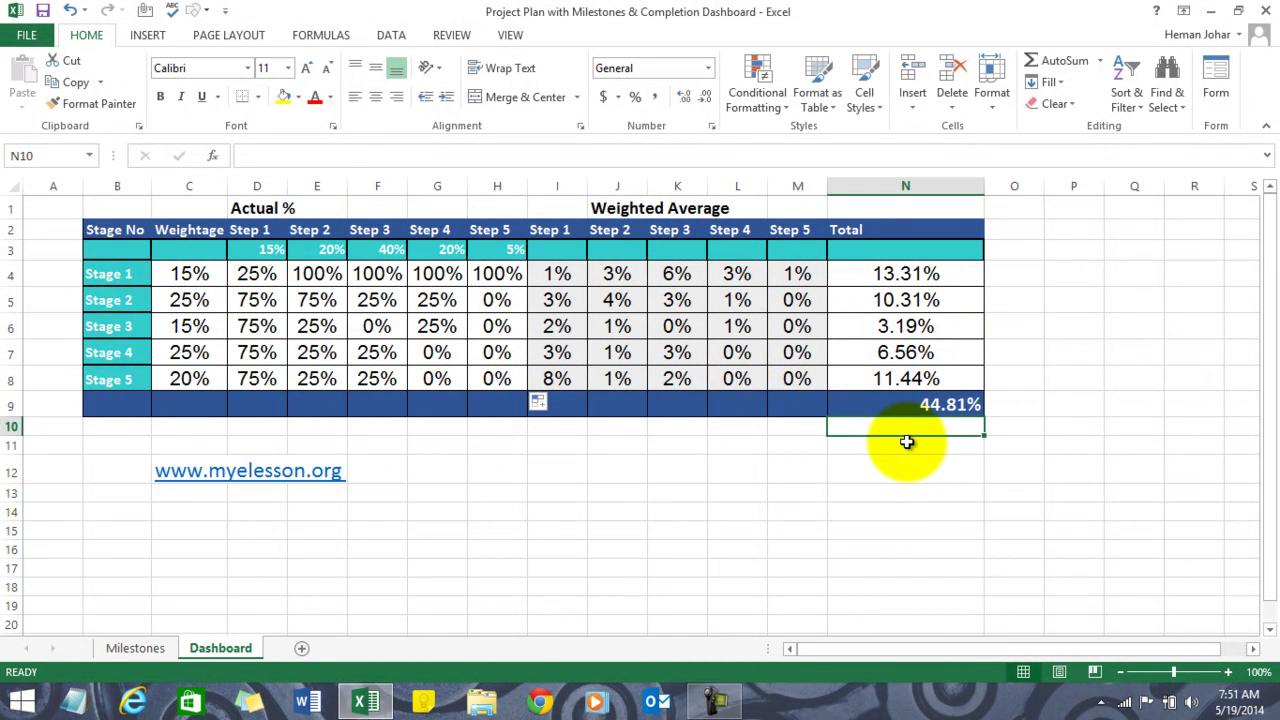
key("Up")
key("Left")
key("Right")
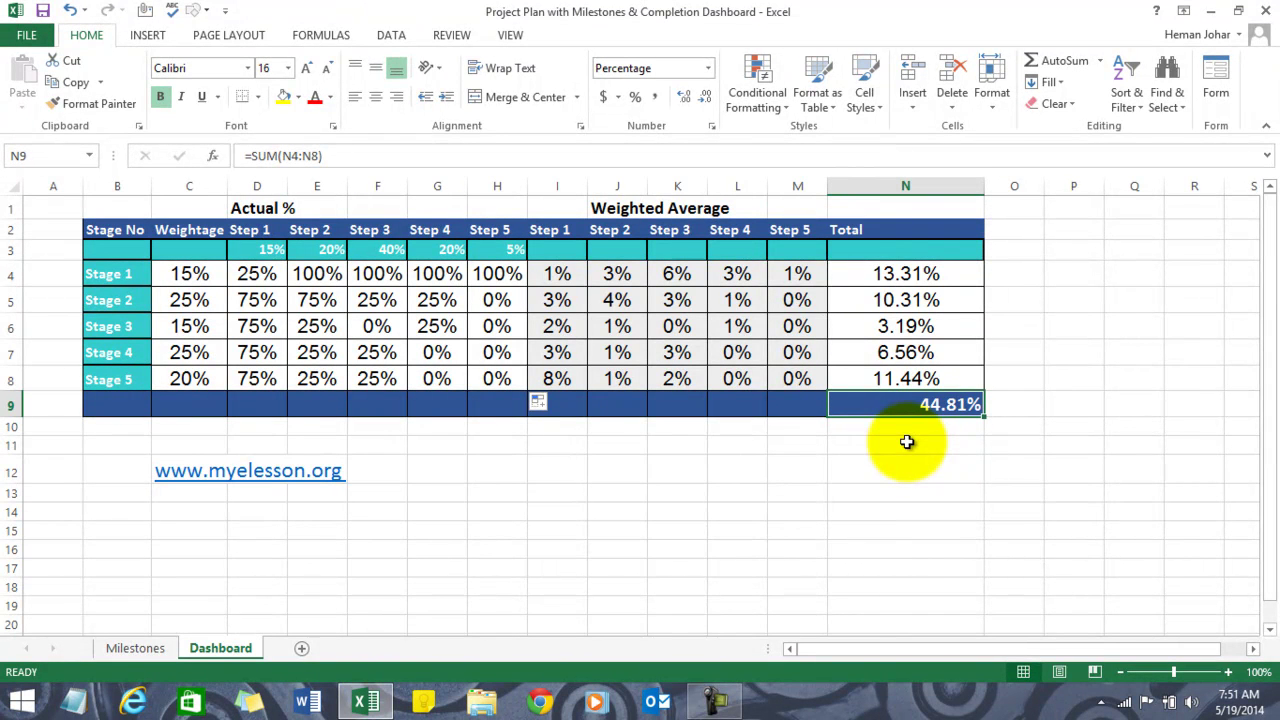
left_click(894, 276)
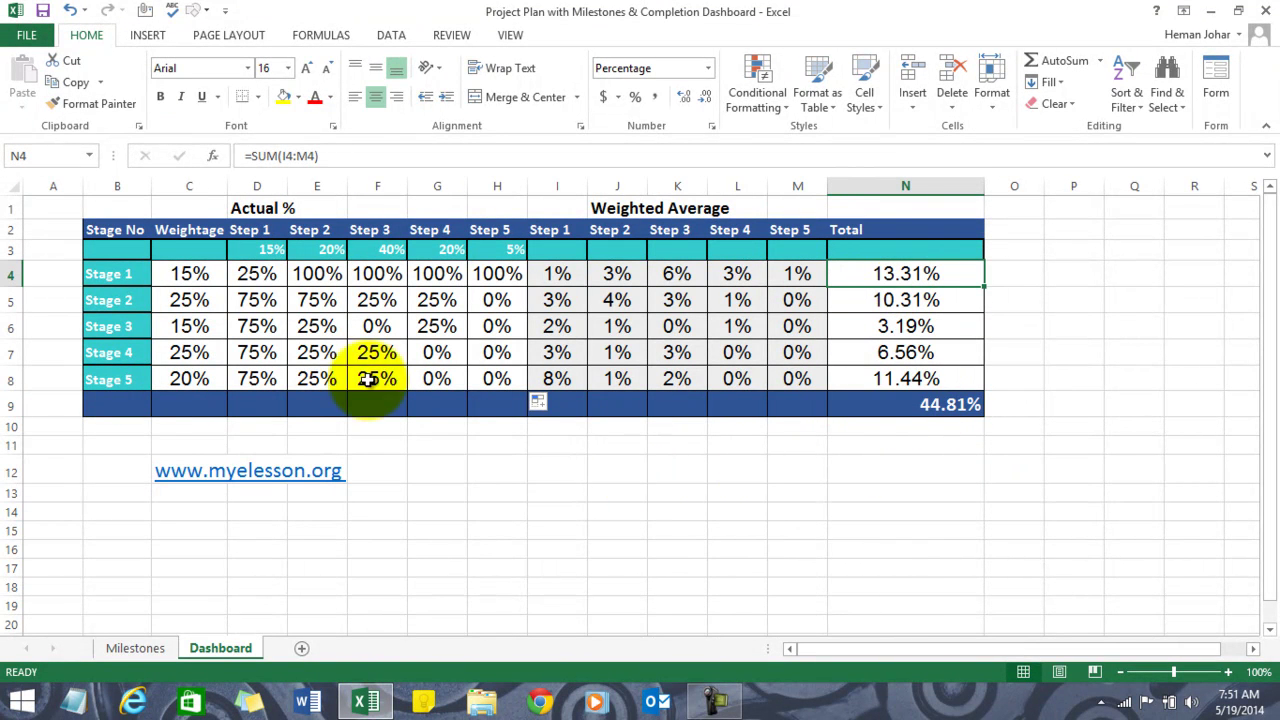
left_click(920, 407)
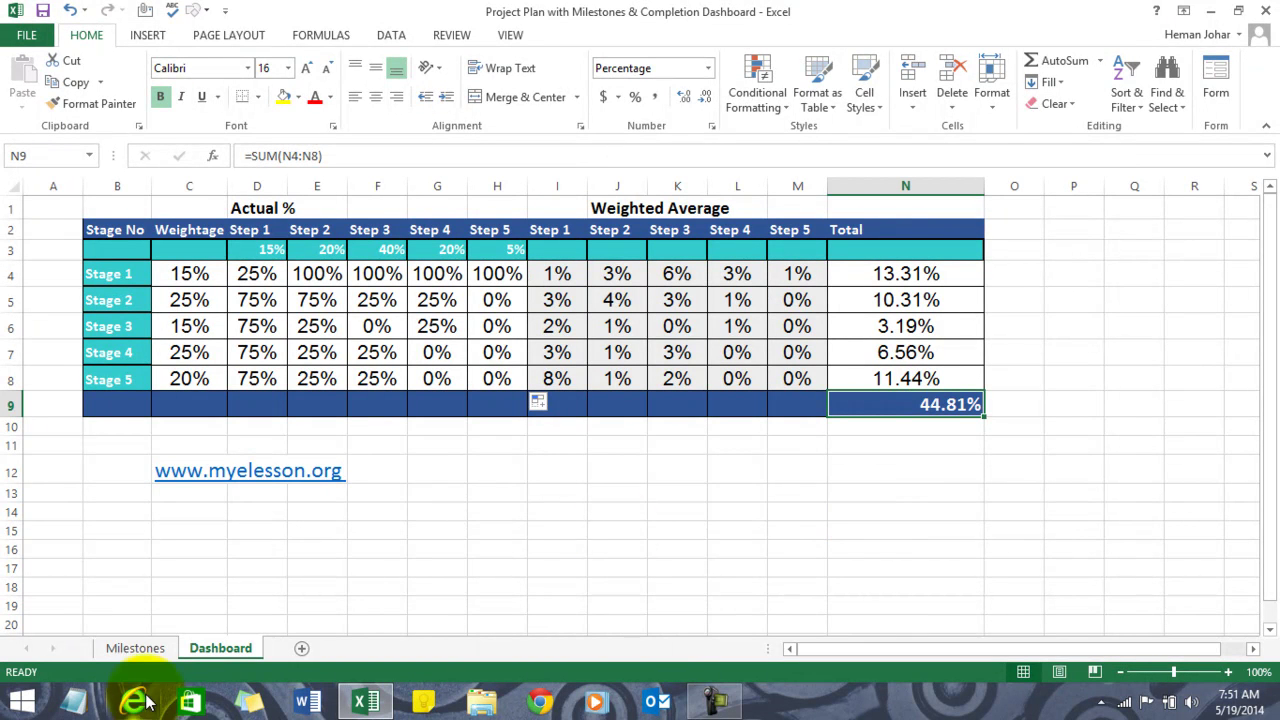
left_click(135, 648)
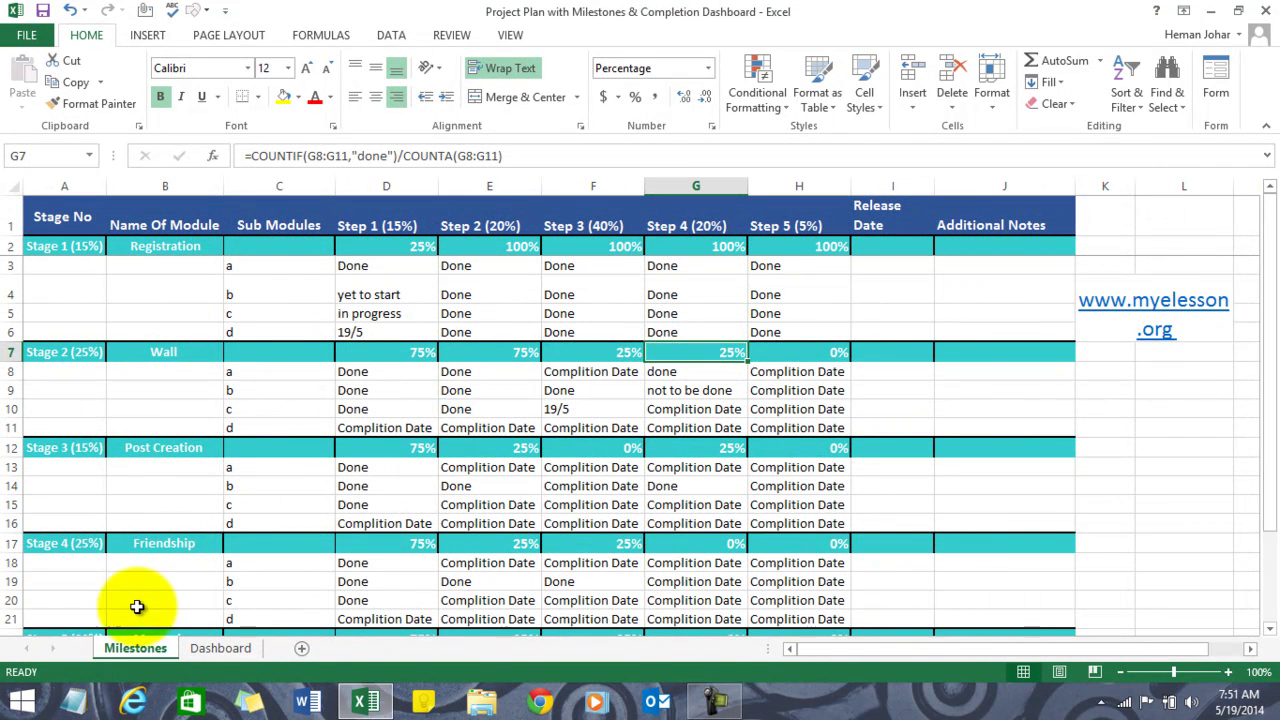
left_click(217, 650)
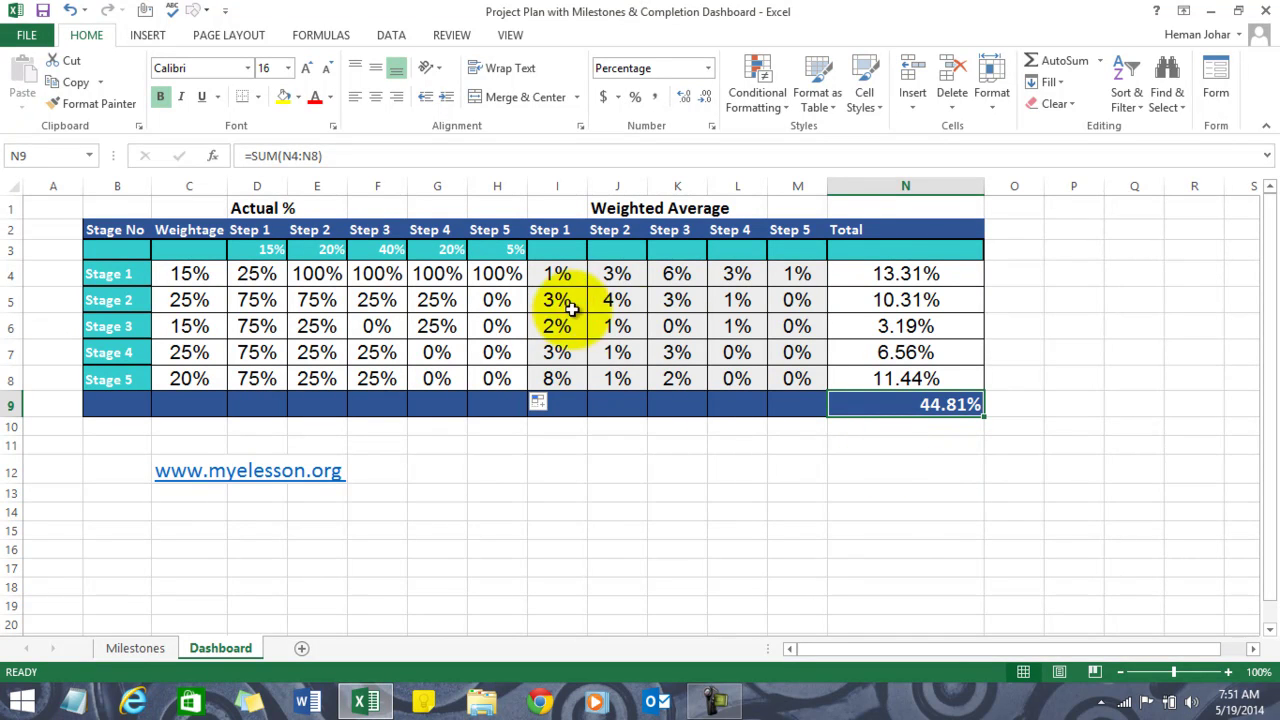
Step: Clear the Stage 1 Step 1 weighted average in I4 and re-enter it as =(D4*D3)*C4
left_click(557, 273)
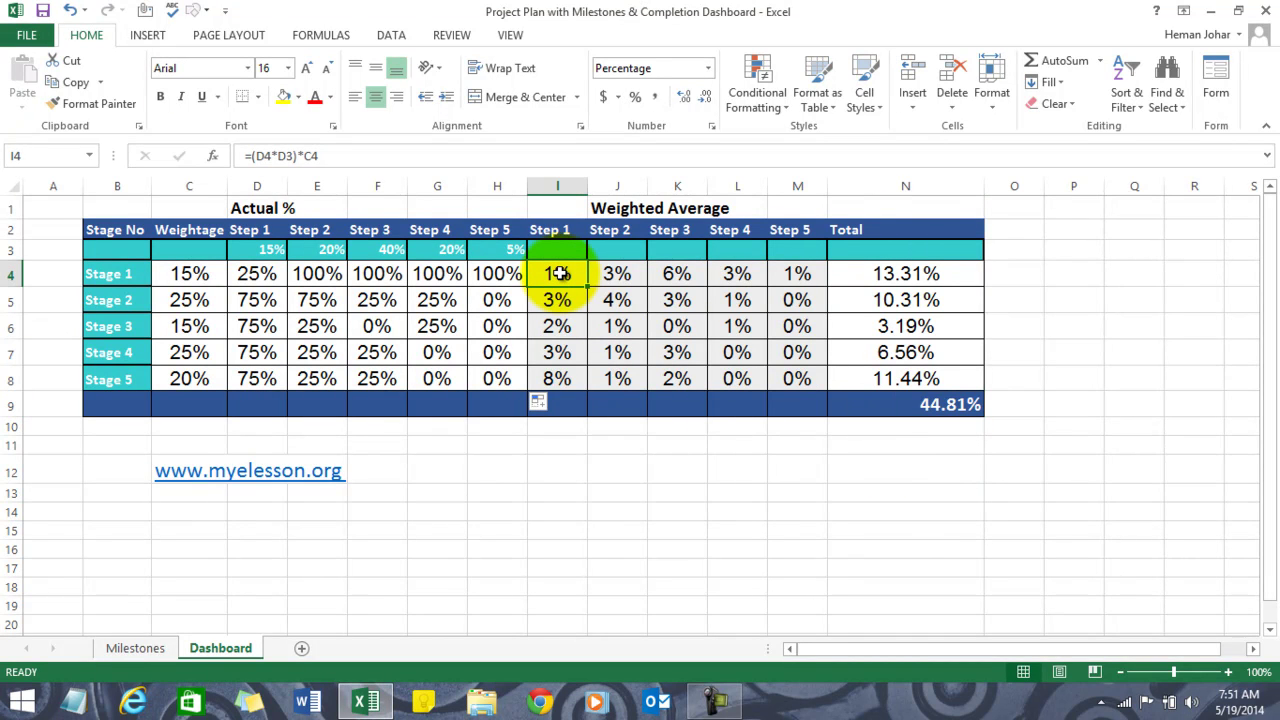
key("Right")
left_click(557, 273)
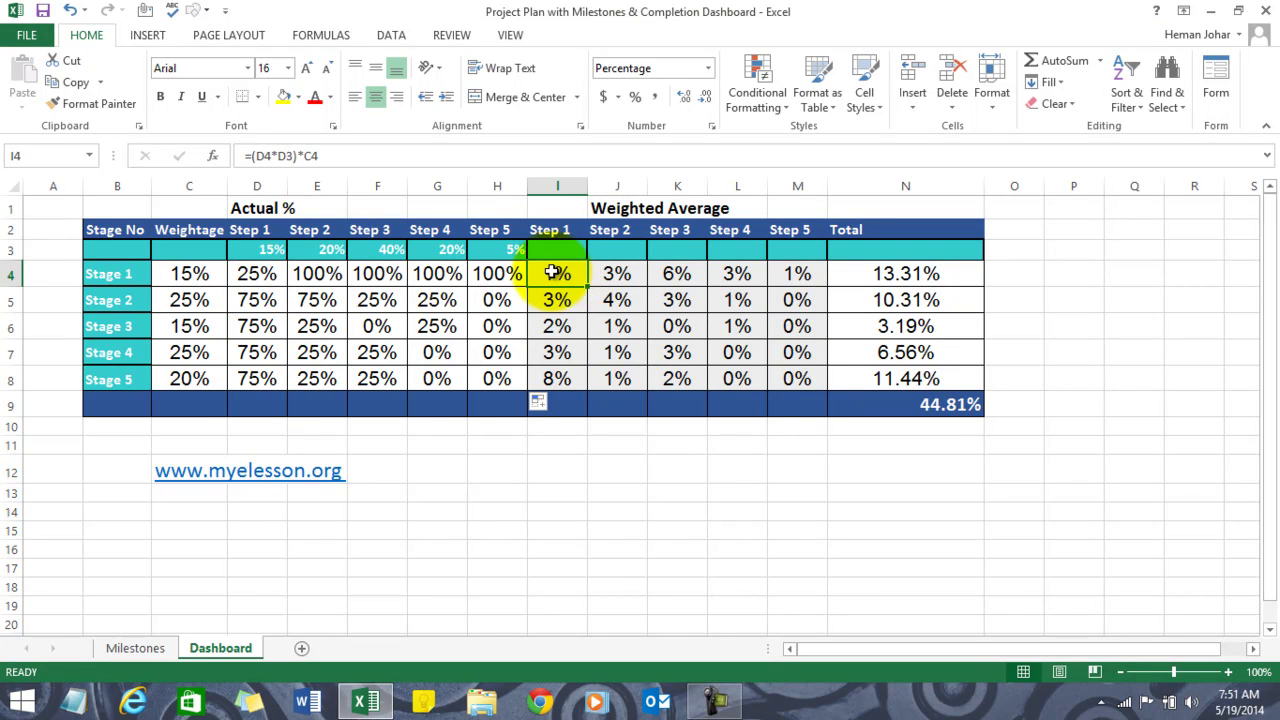
key("Delete")
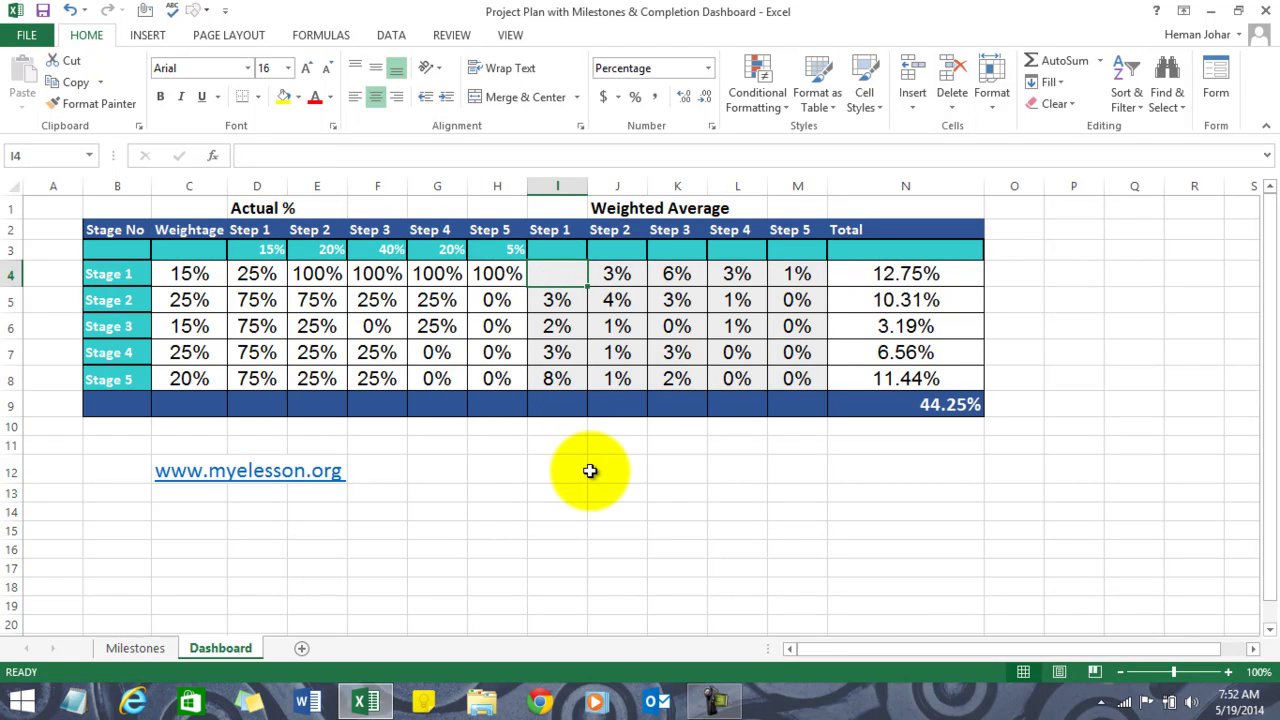
type("=")
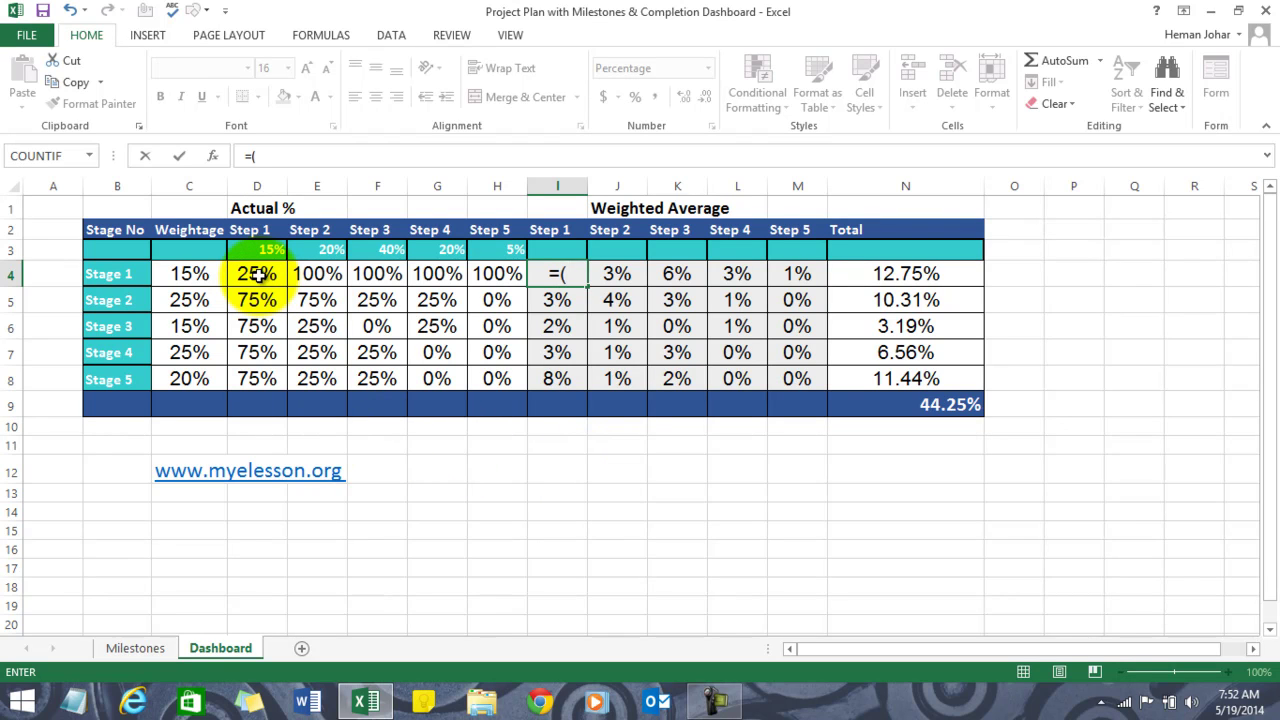
type("(")
left_click(260, 274)
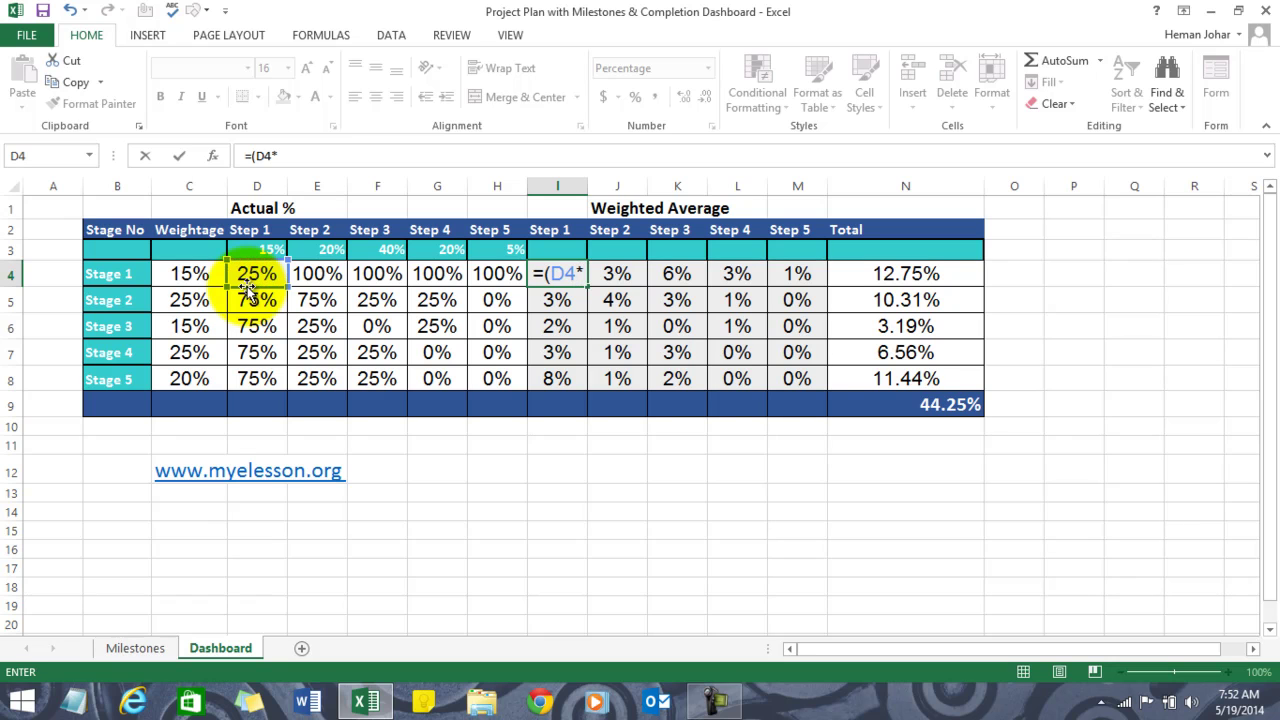
type("*")
left_click(267, 250)
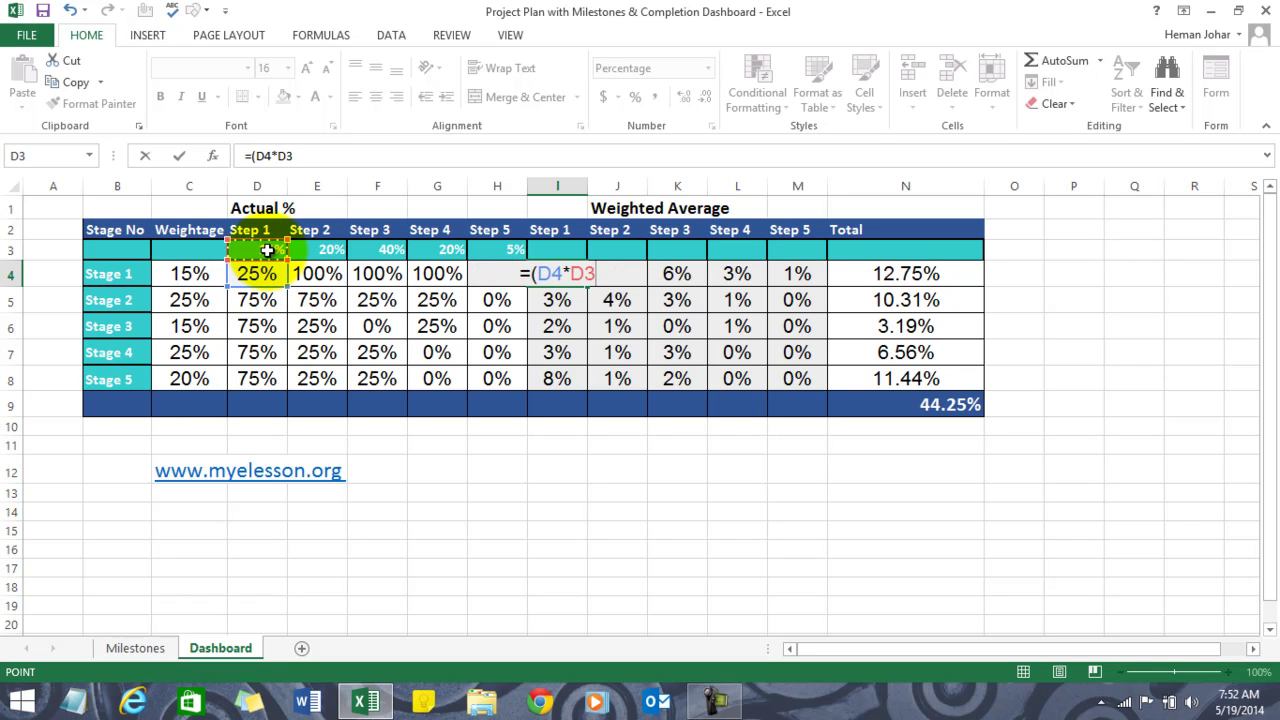
type(")*")
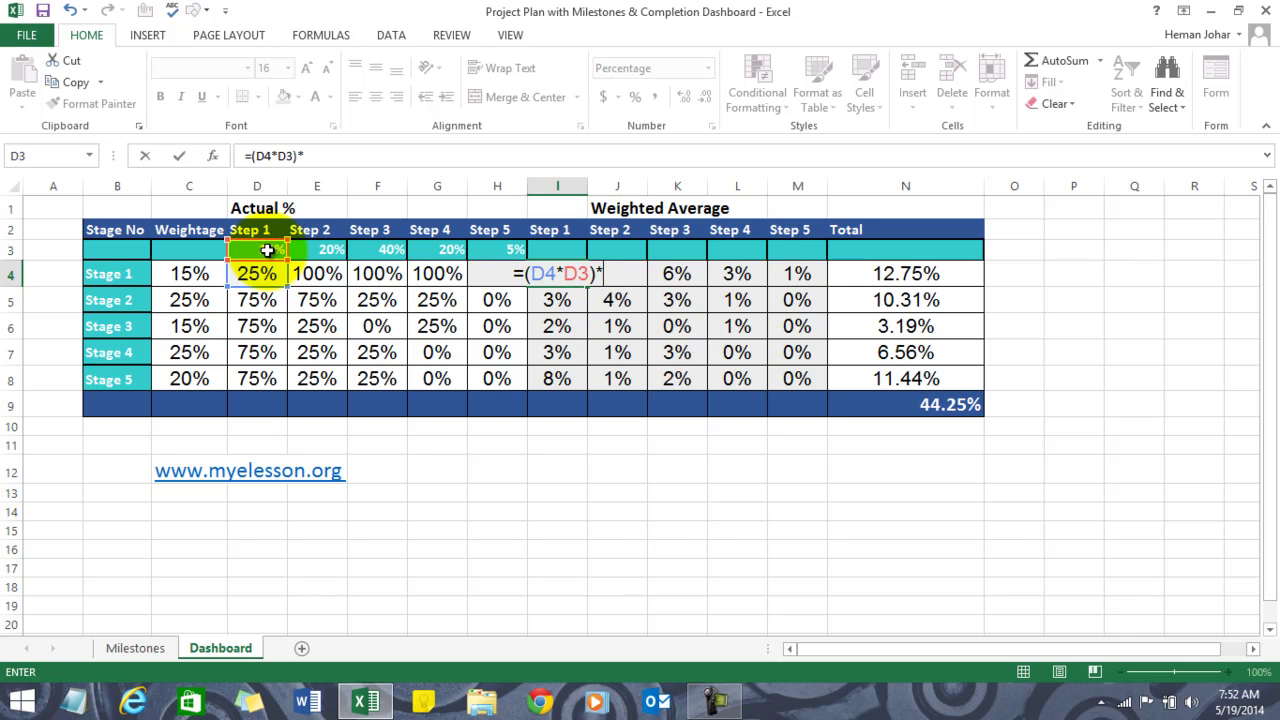
left_click(190, 273)
key("ctrl+Return")
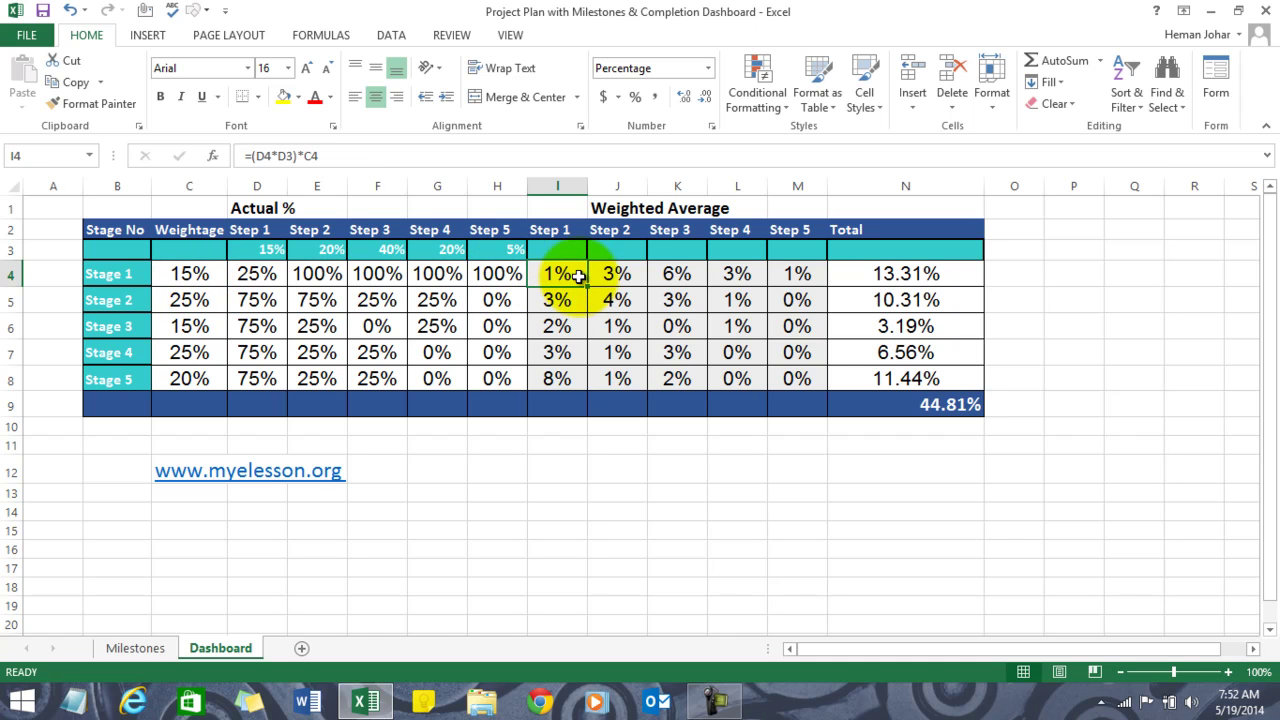
Step: Clear the Stage 1 weighted averages for Steps 2 to 5 in J4:M4
left_click(617, 273)
key("shift+Right")
key("shift+Right")
key("shift+Right")
key("Delete")
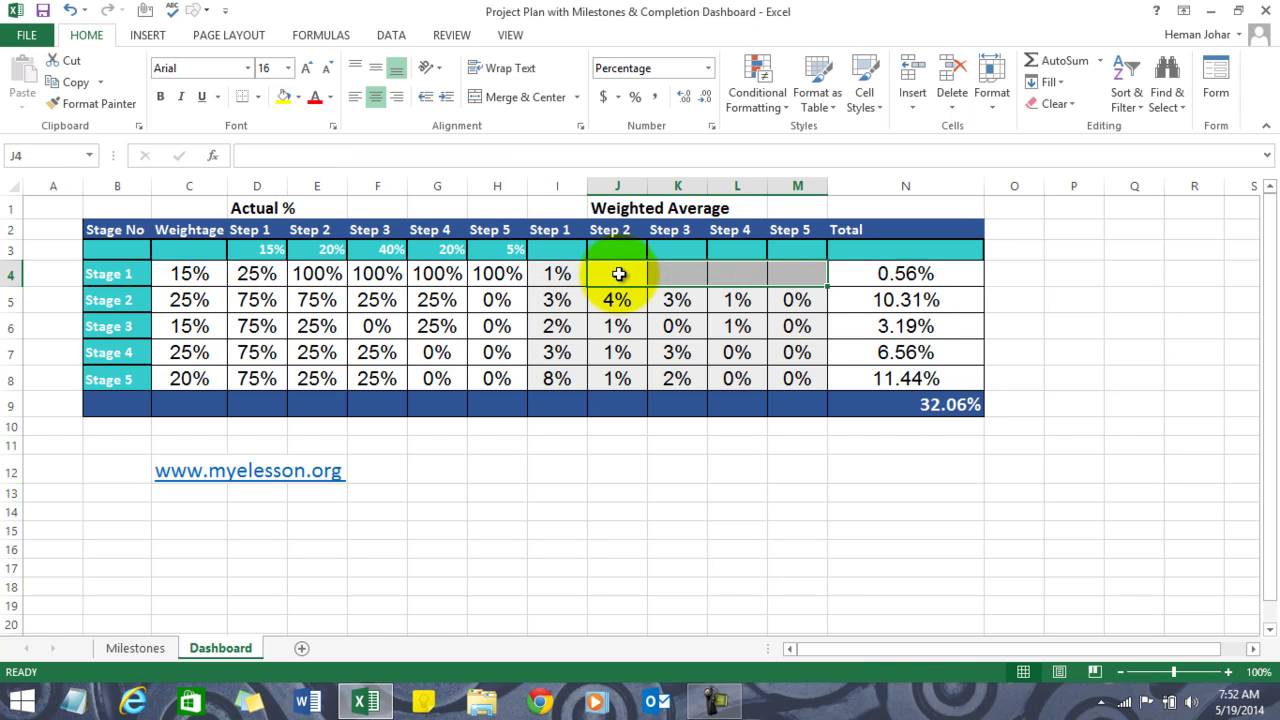
Step: Enter the Stage 1 Step 2 weighted average in J4 as =(E4*E3)*C4
left_click(619, 273)
type("=(")
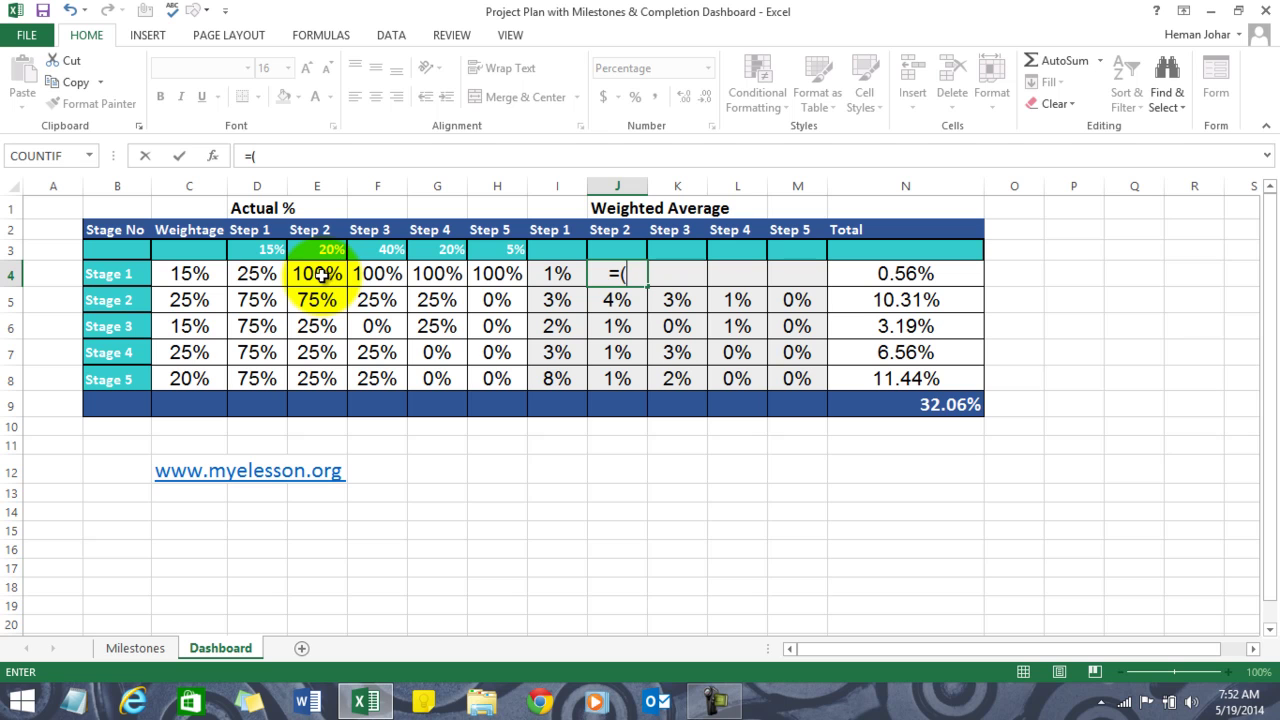
left_click(317, 275)
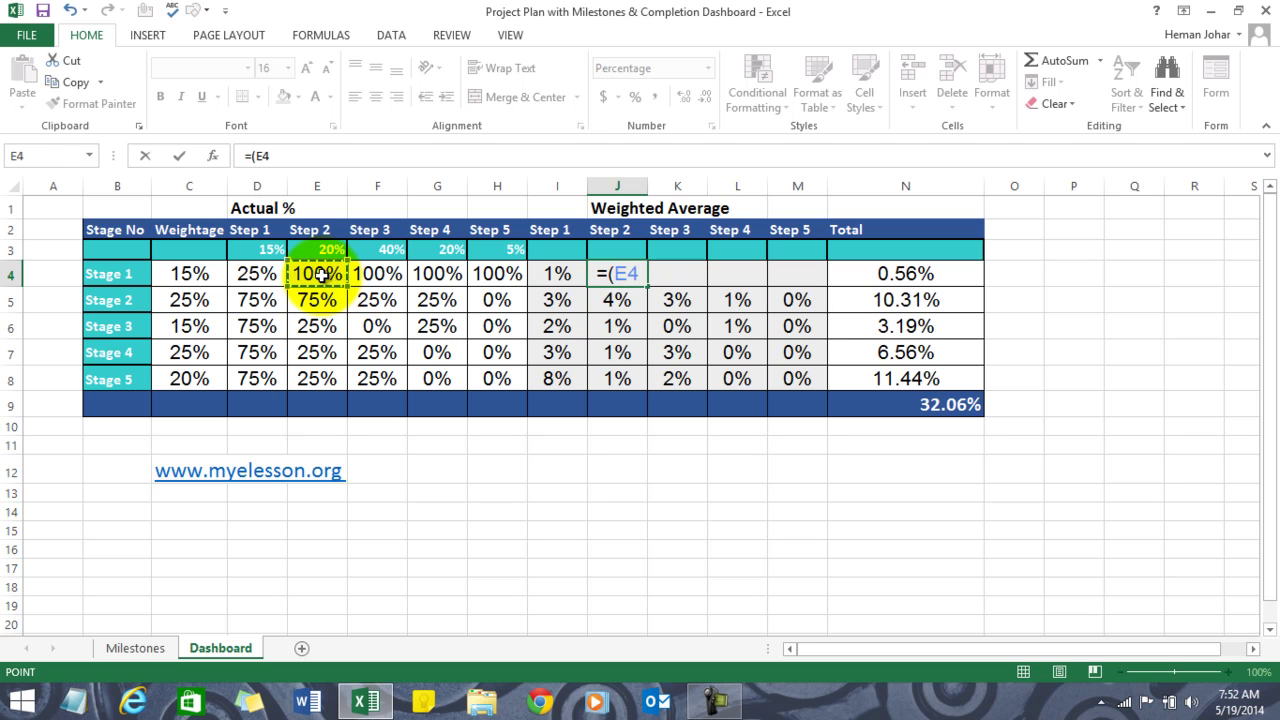
type("*")
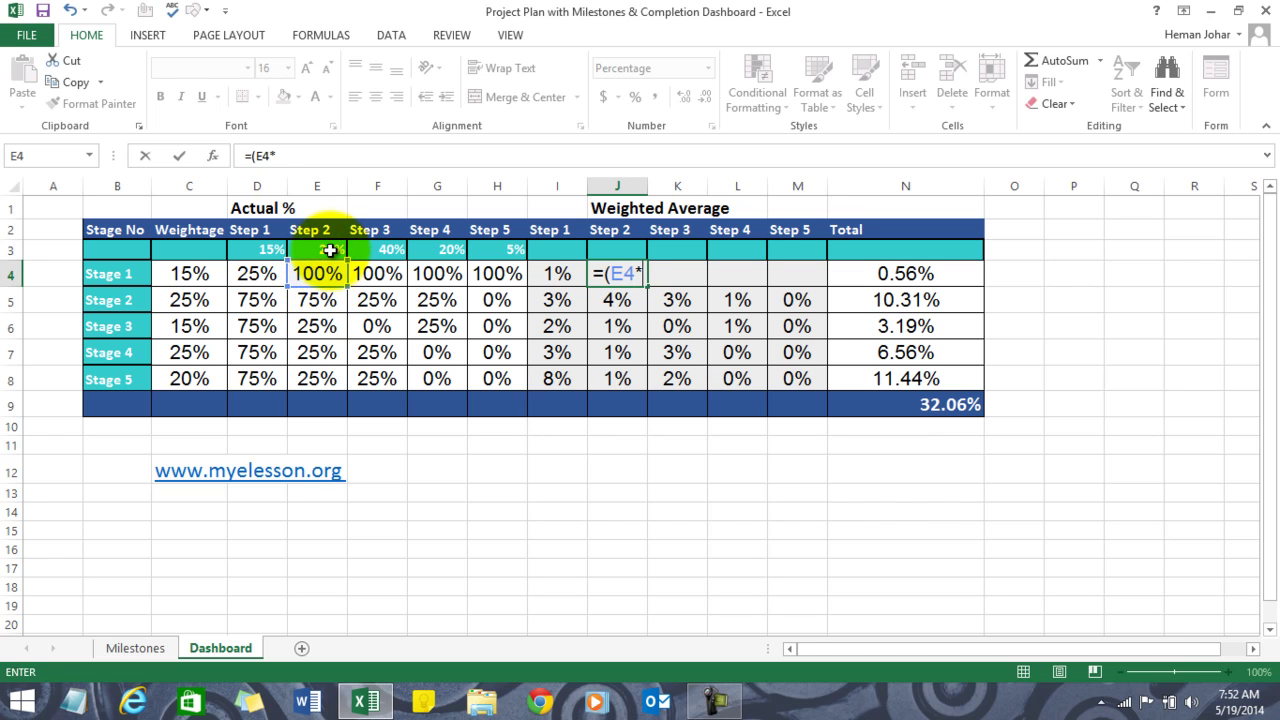
left_click(331, 249)
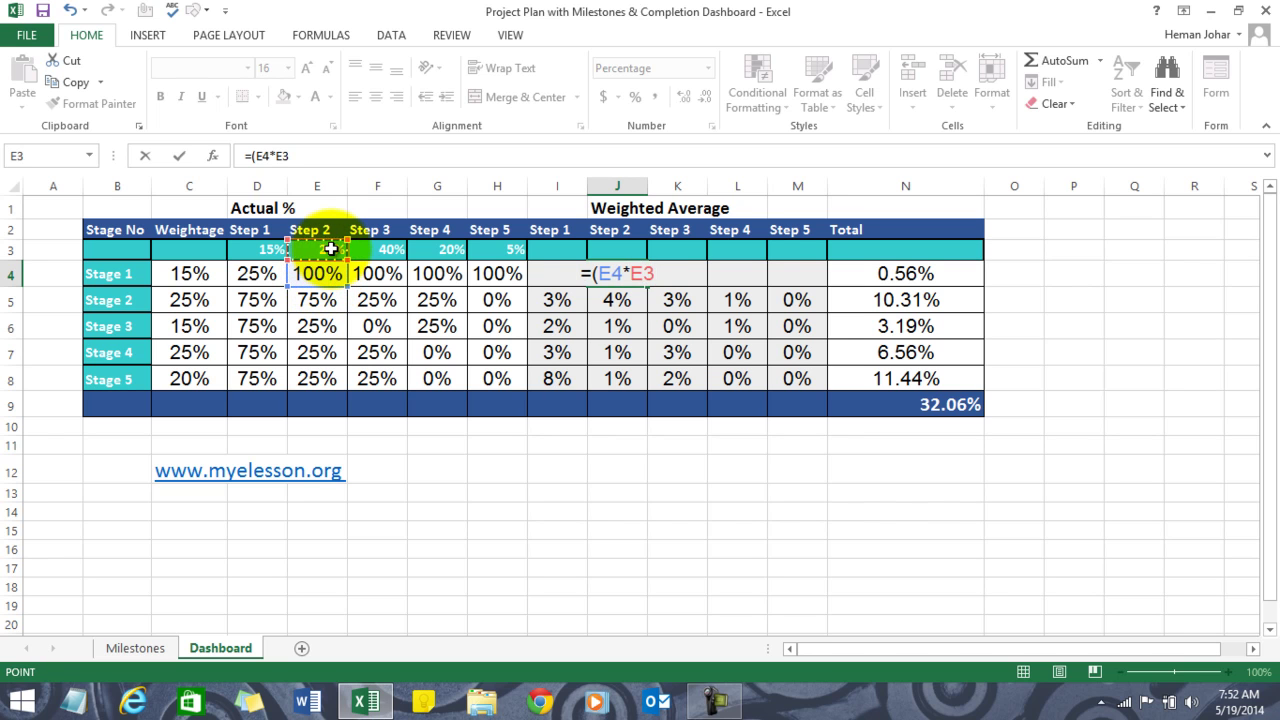
type(")")
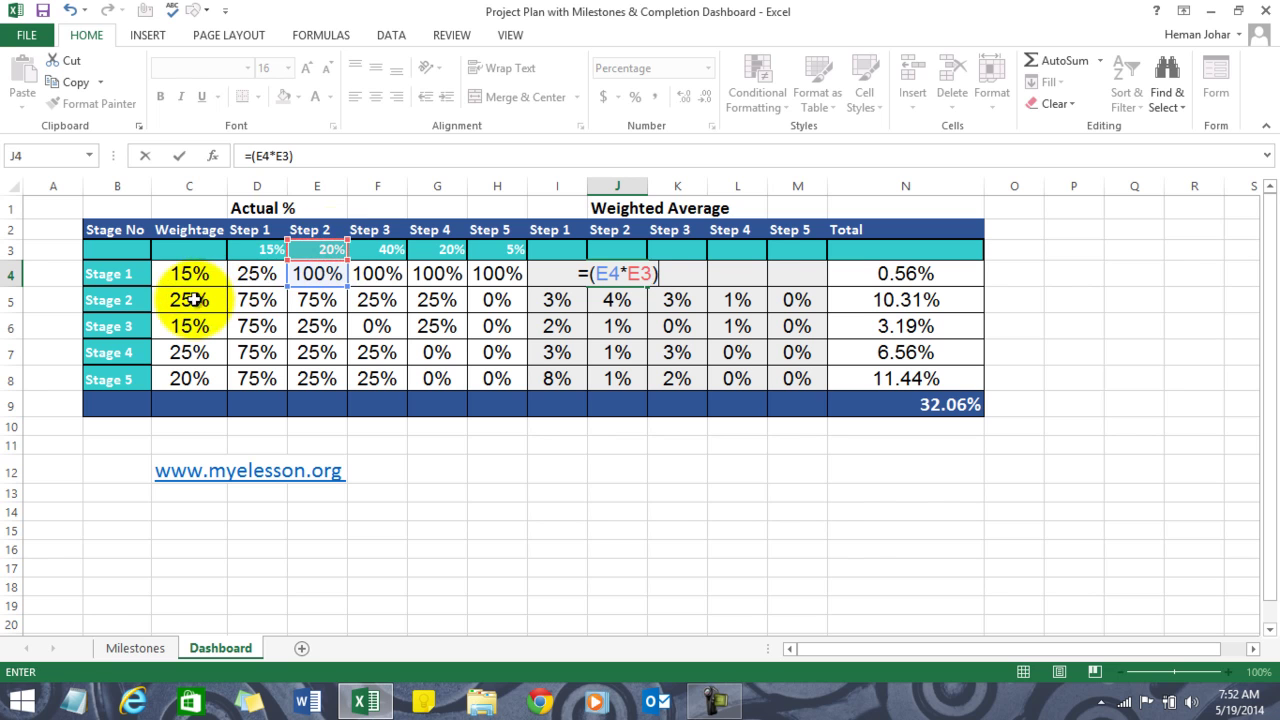
left_click(186, 279)
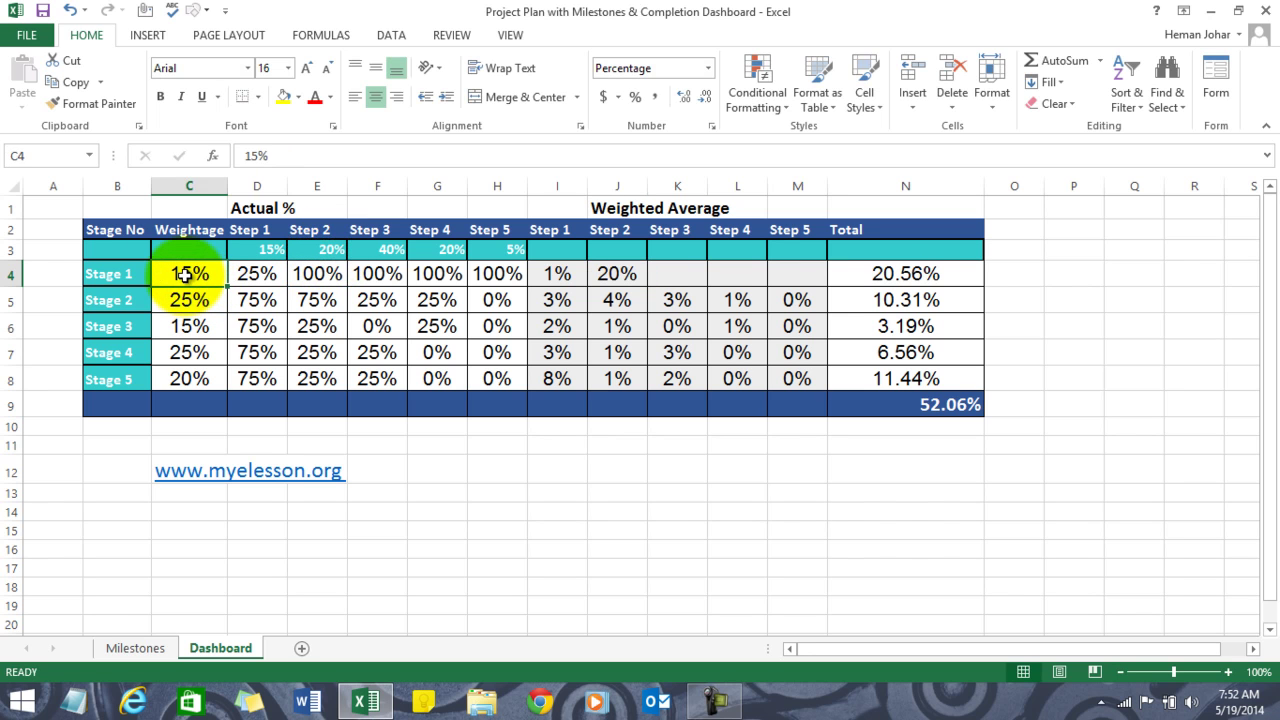
left_click(615, 274)
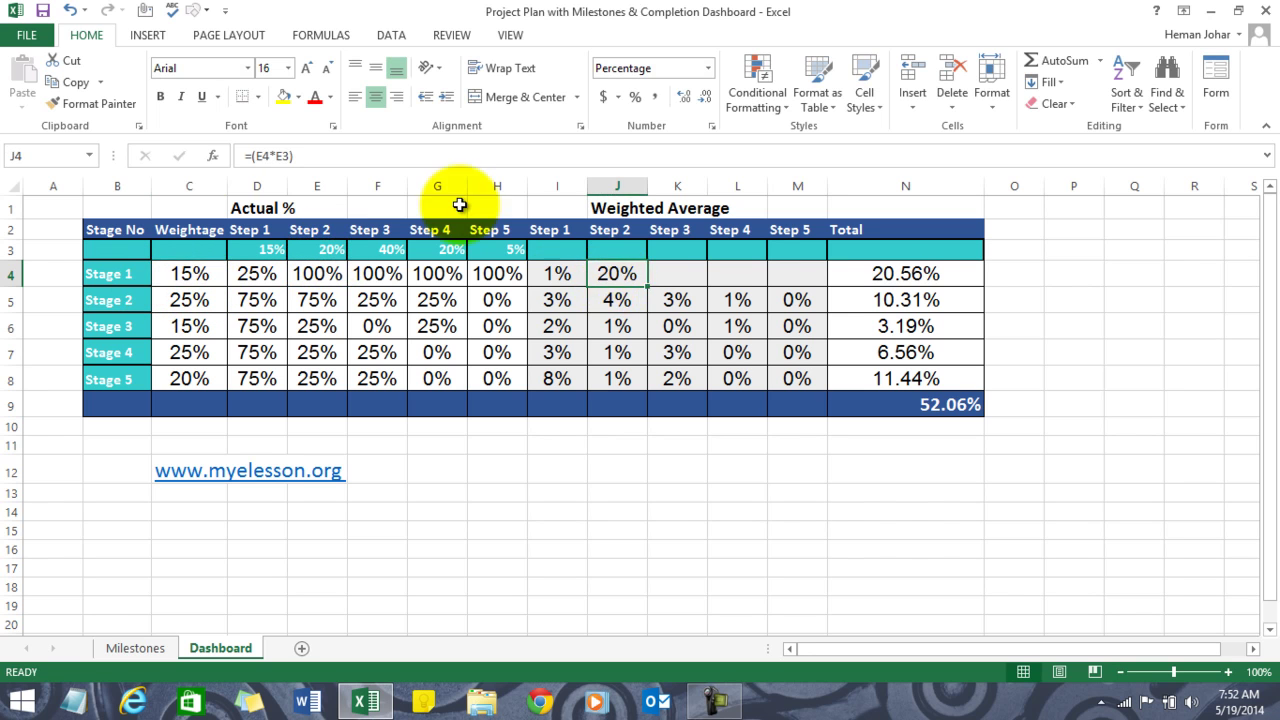
left_click(363, 165)
type("*")
left_click(181, 280)
key("ctrl+Return")
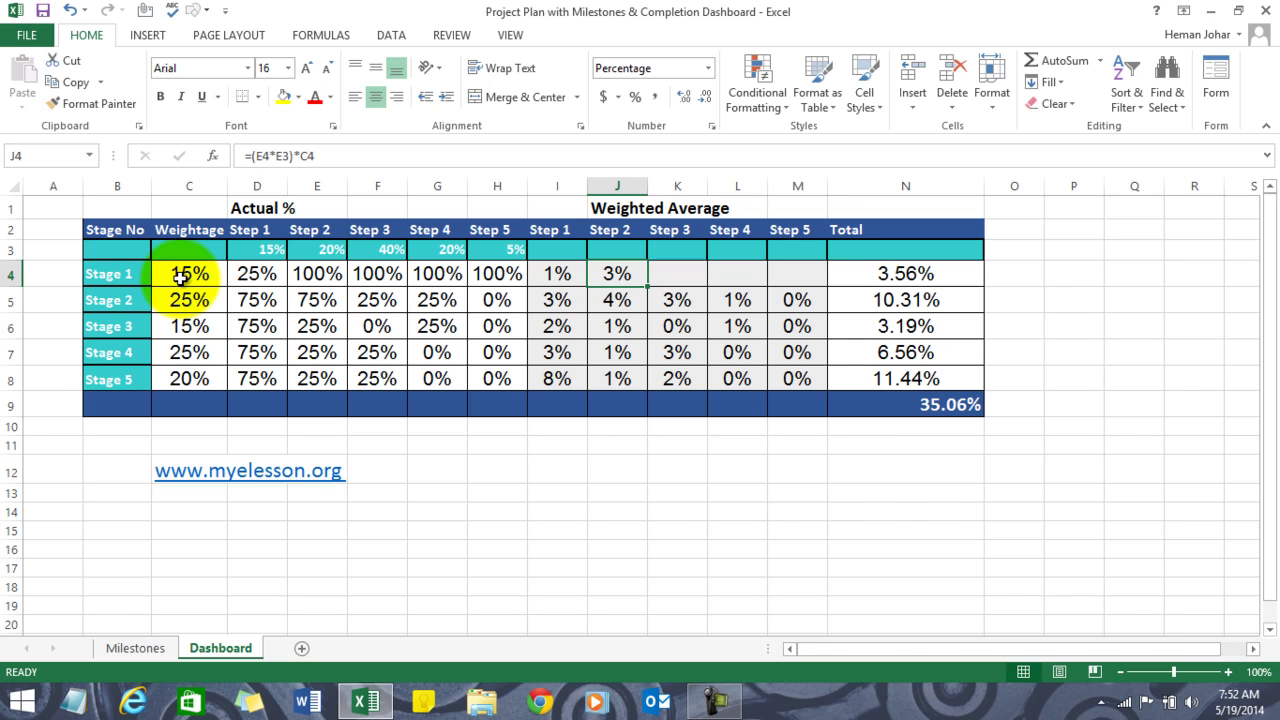
Step: Enter the Stage 1 Step 3 weighted average in K4 as =(F4*F3)*C4
key("Right")
key("Left")
key("Right")
type("=")
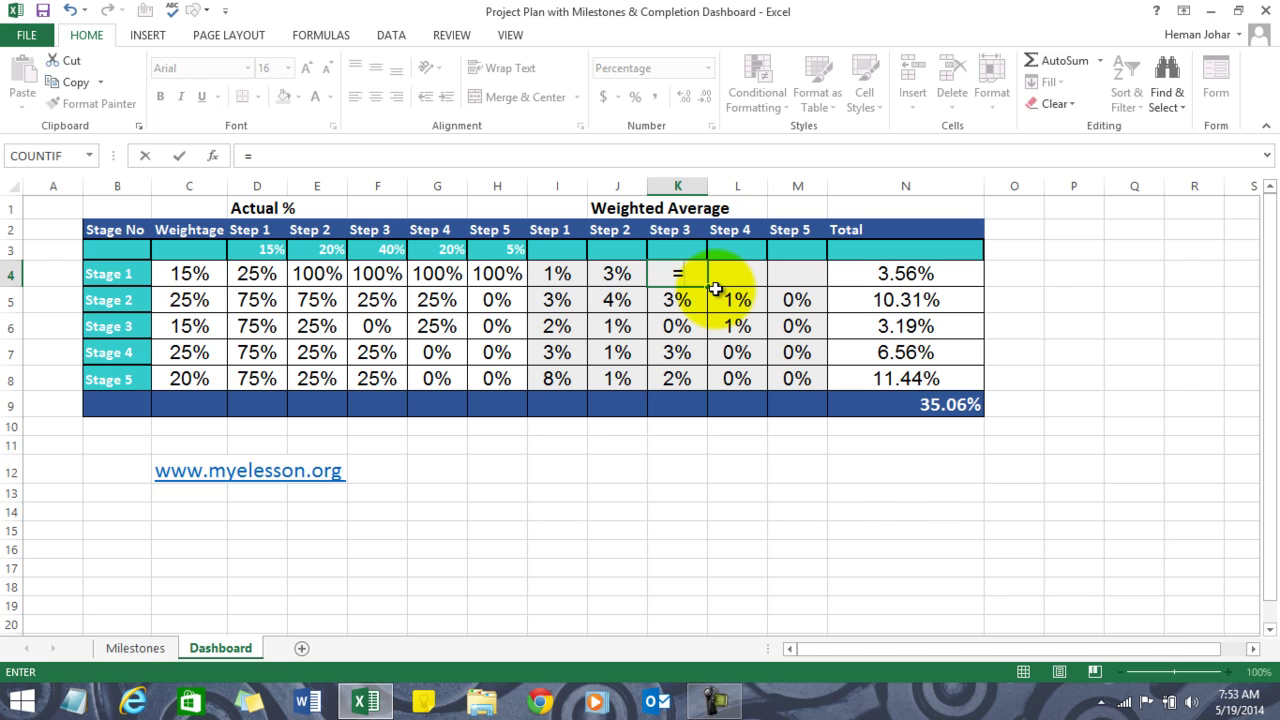
left_click(369, 280)
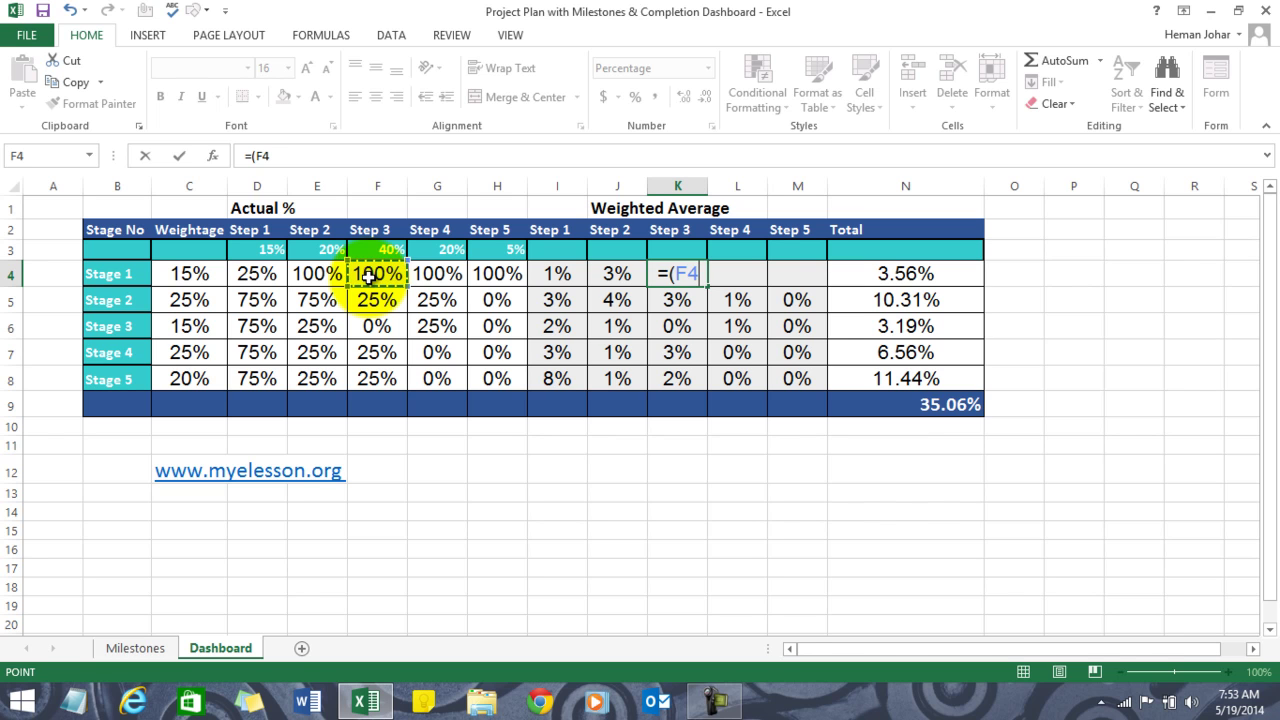
type("*")
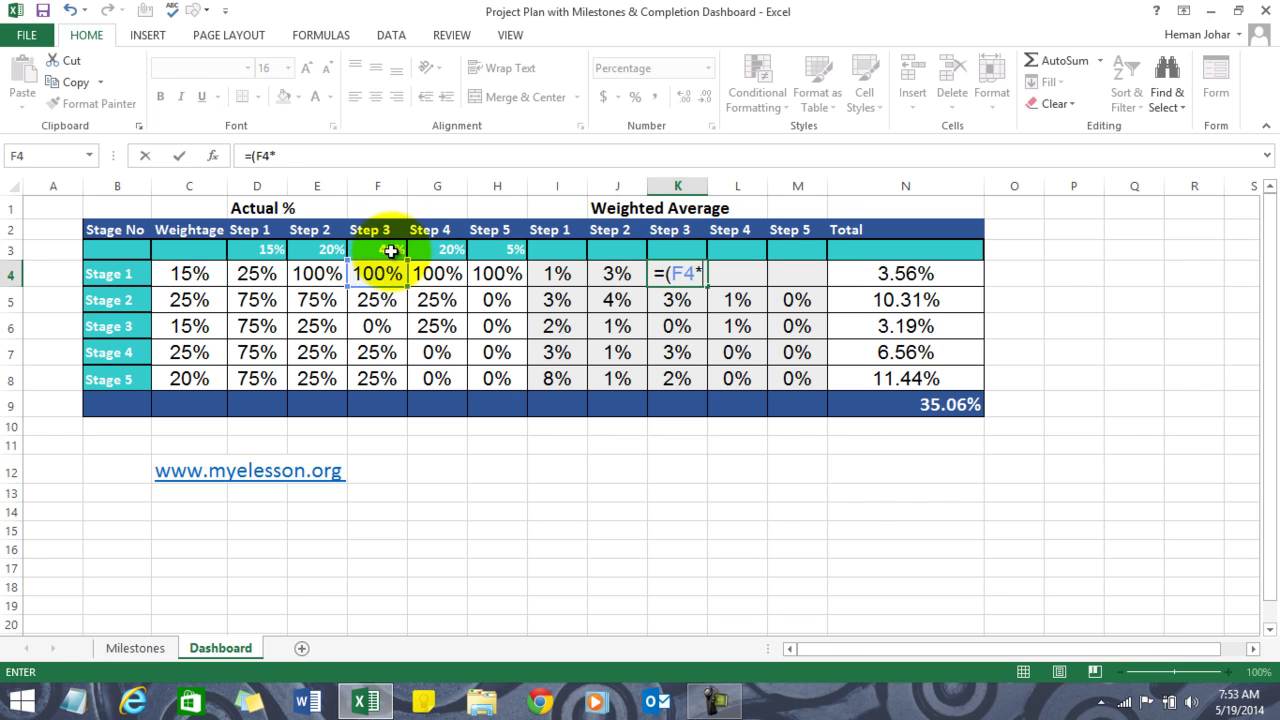
left_click(390, 251)
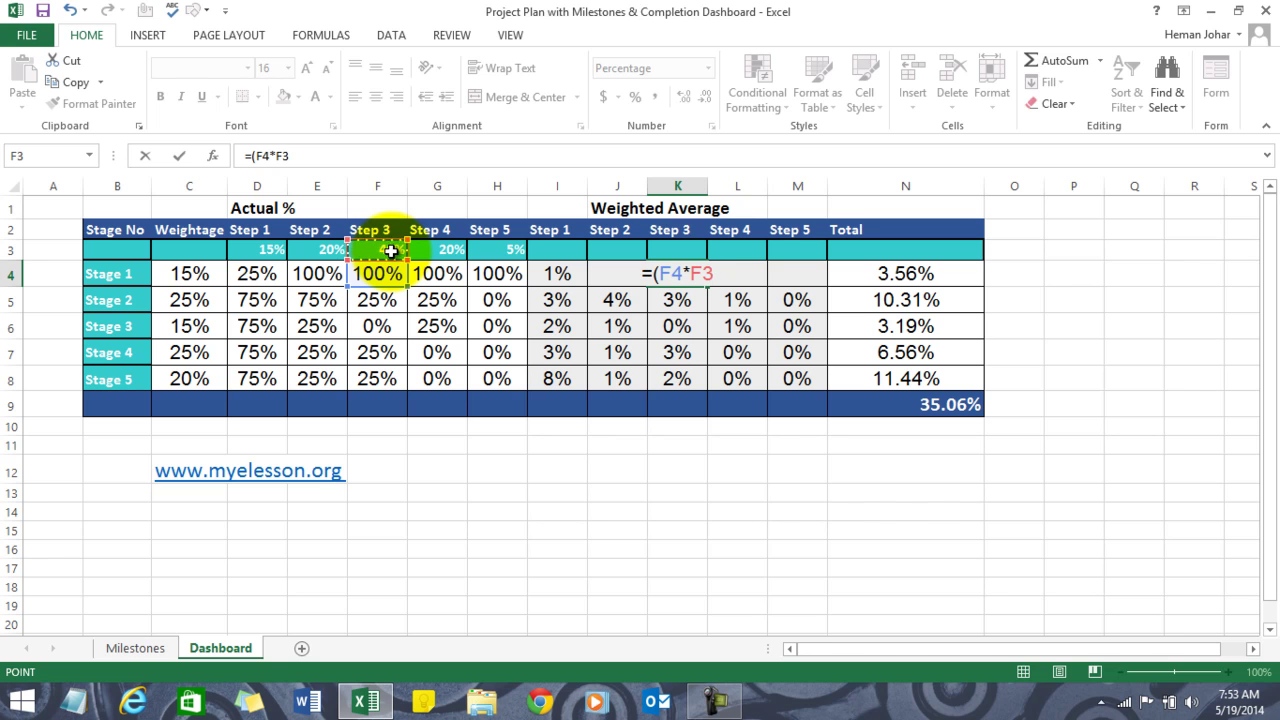
type(")*")
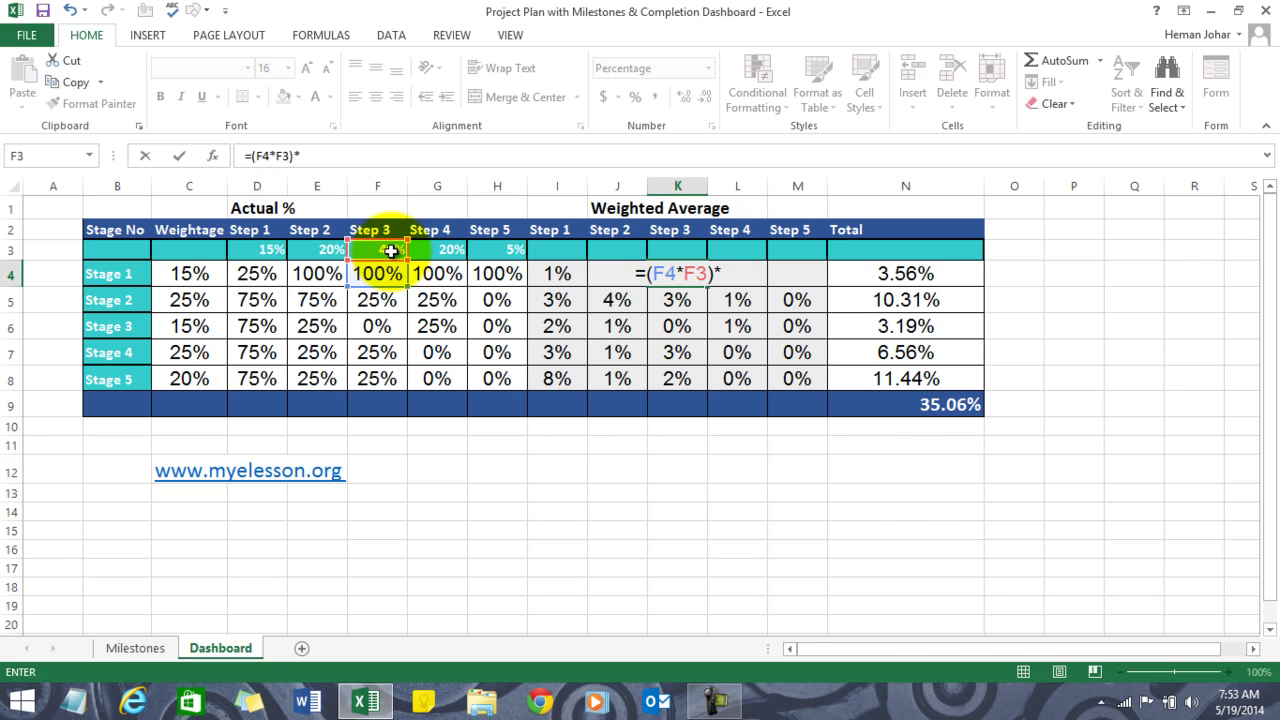
left_click(181, 276)
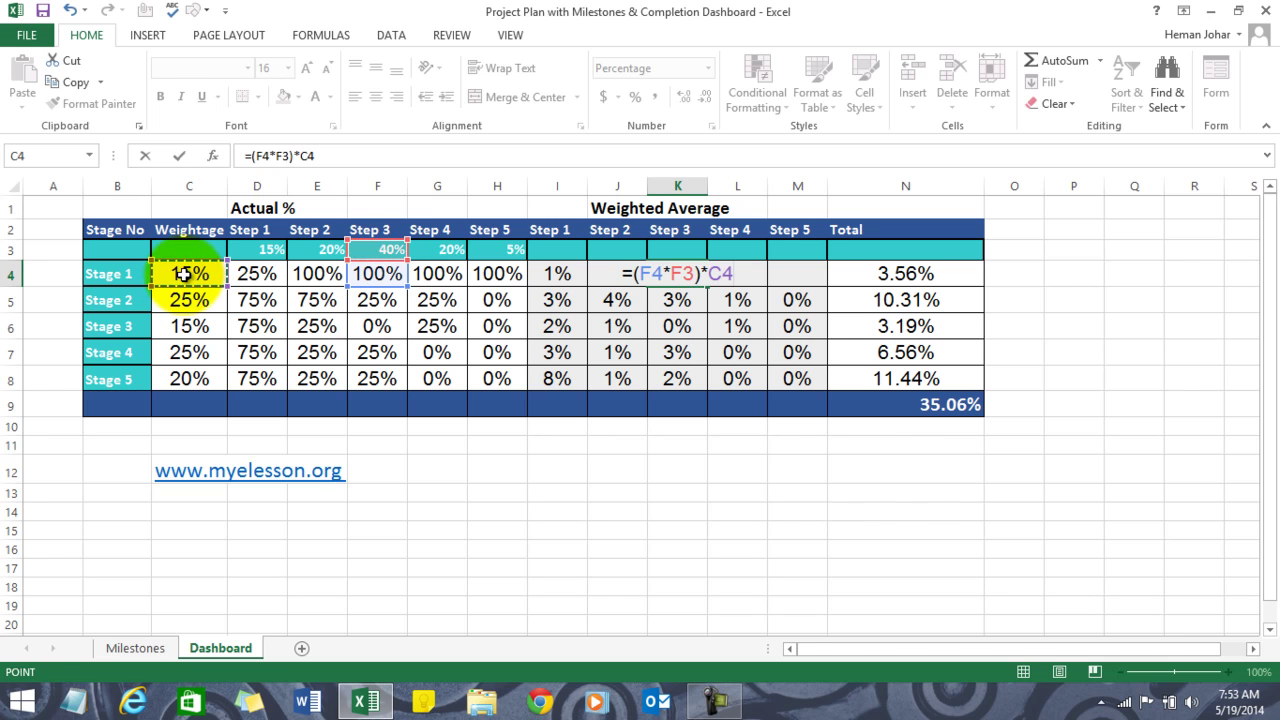
key("Return")
Step: Enter the Stage 1 Step 4 weighted average in L4 as =(G4*G3)*C4
key("Up")
key("Right")
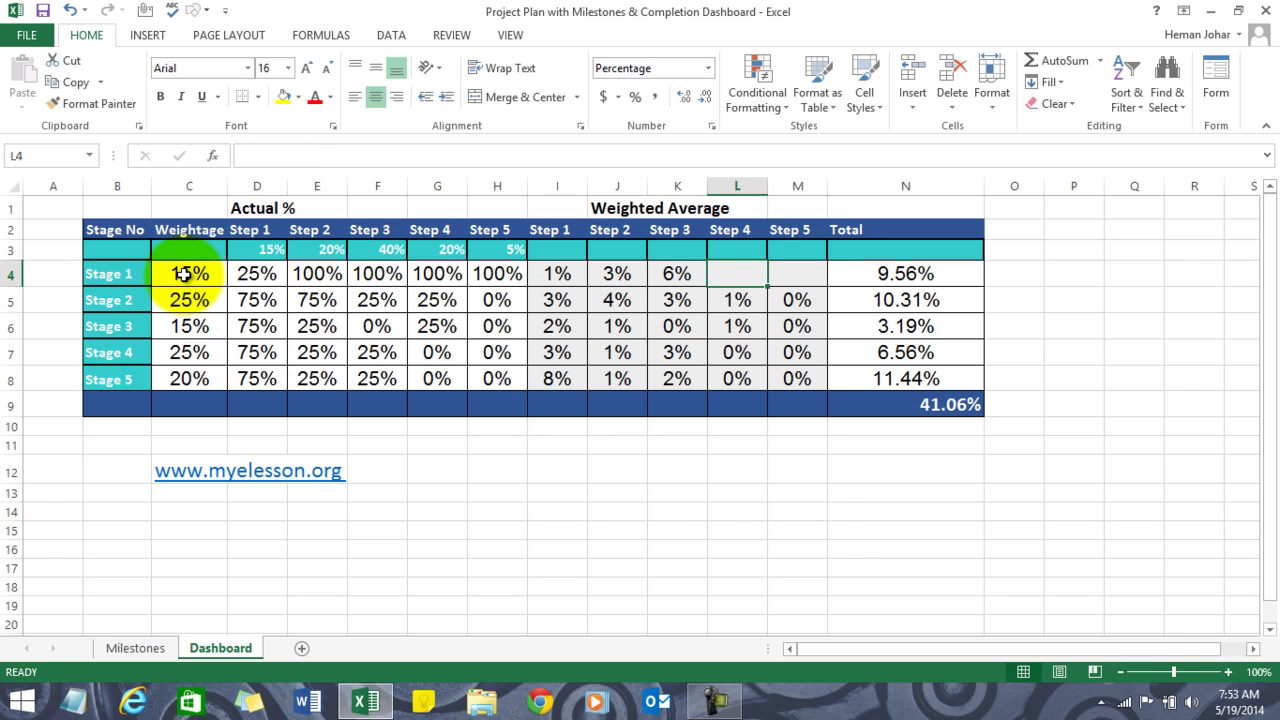
type("=")
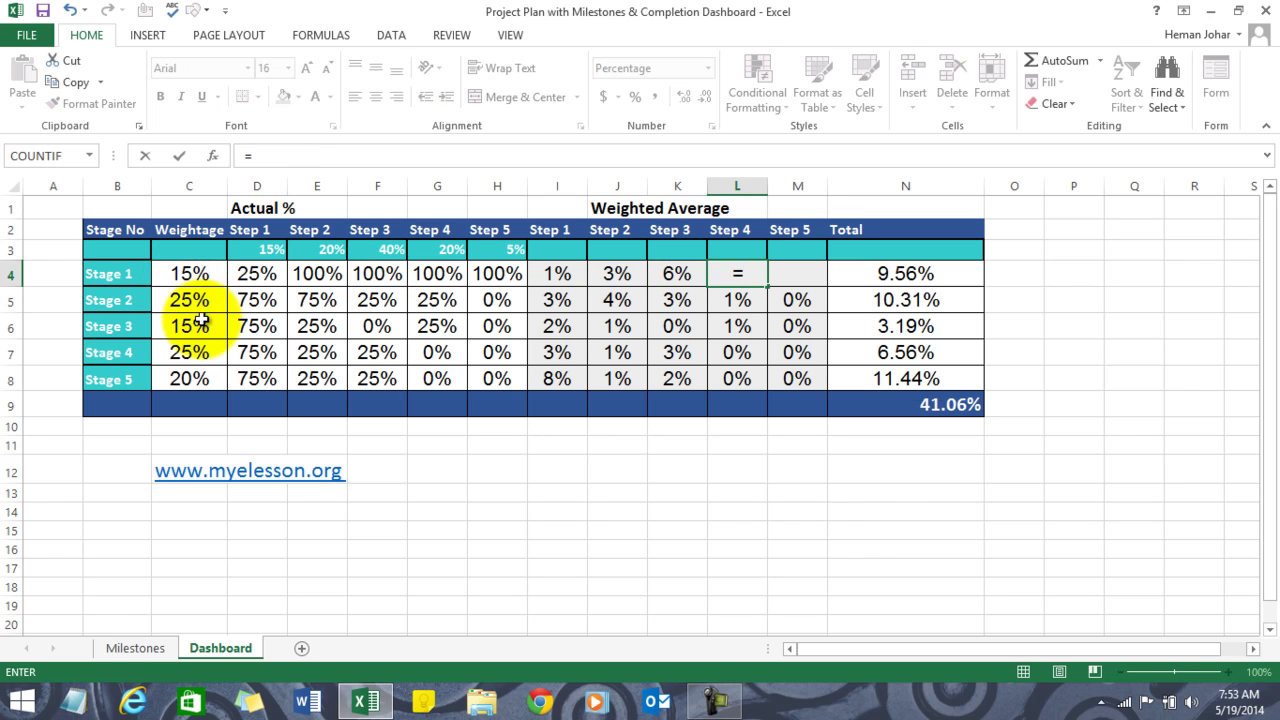
left_click(445, 279)
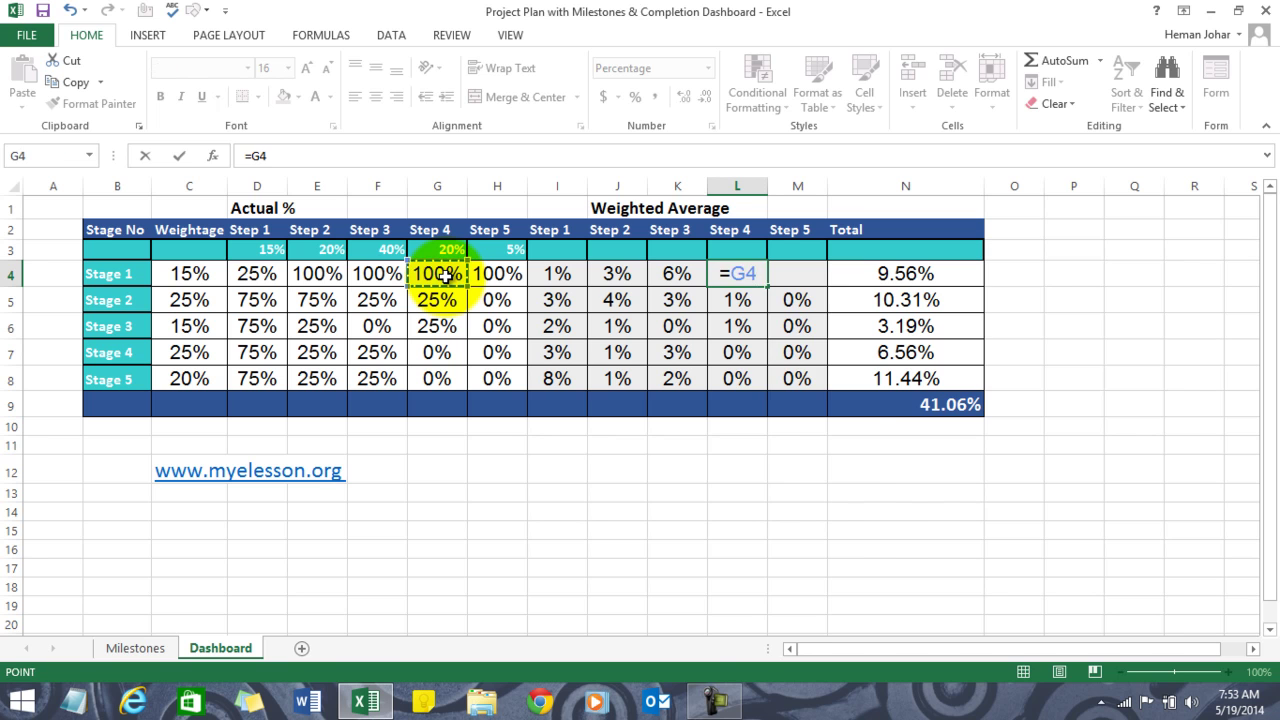
key("BackSpace")
key("BackSpace")
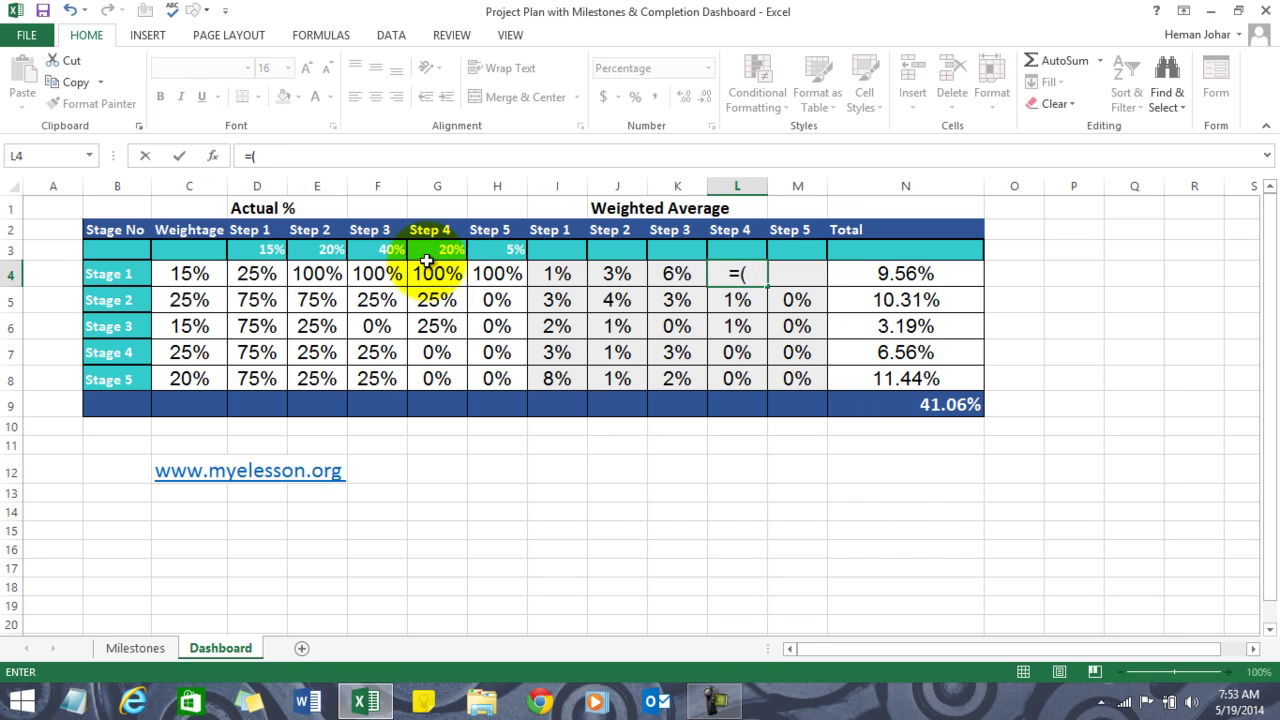
left_click(443, 280)
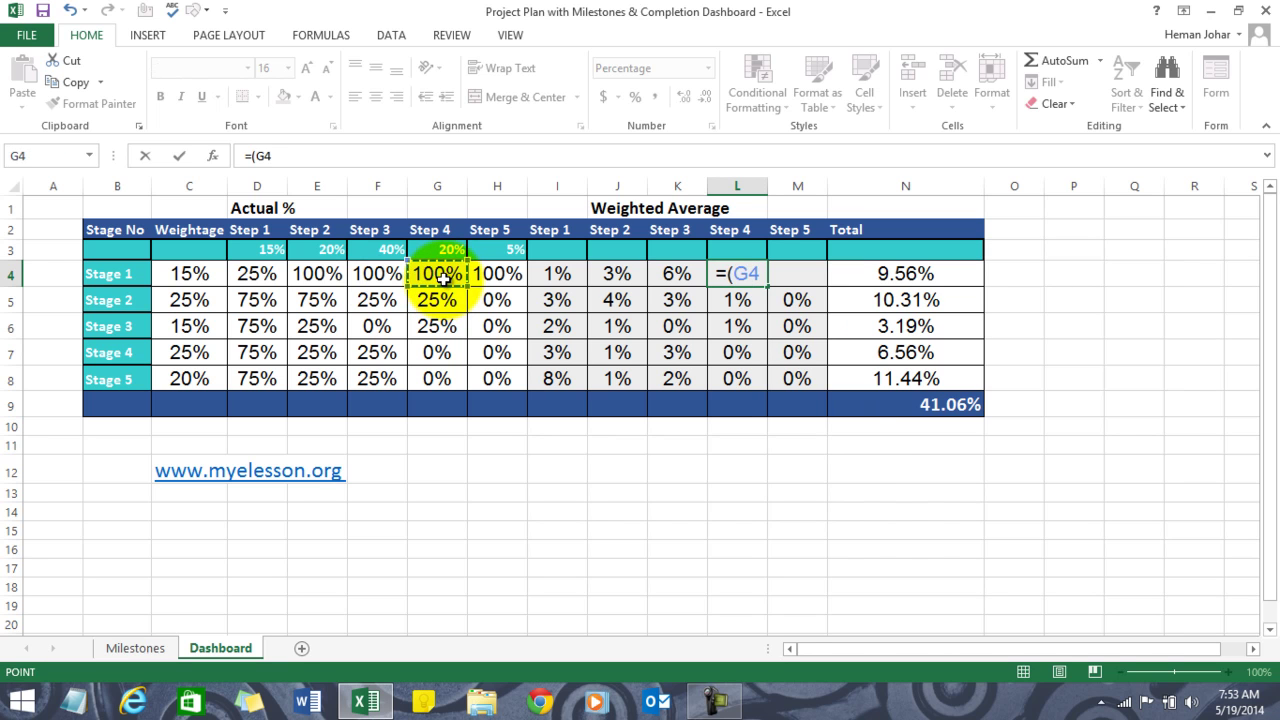
type("*")
left_click(445, 252)
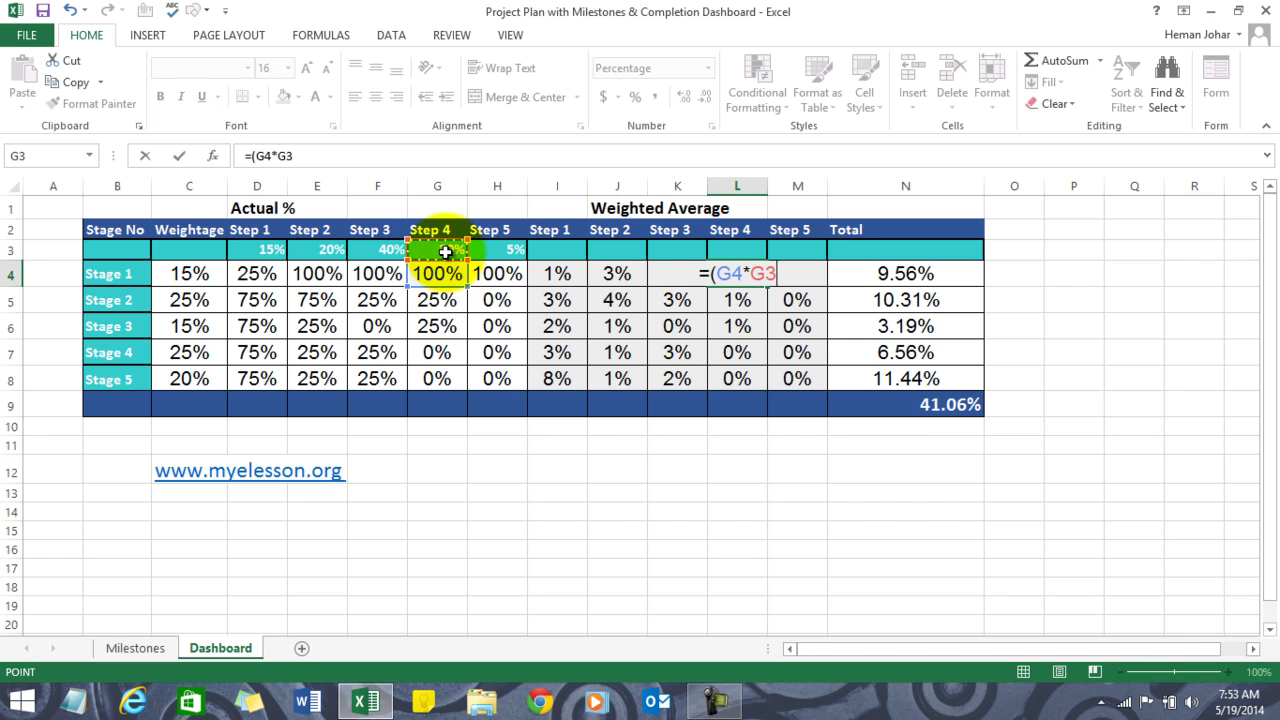
type(")")
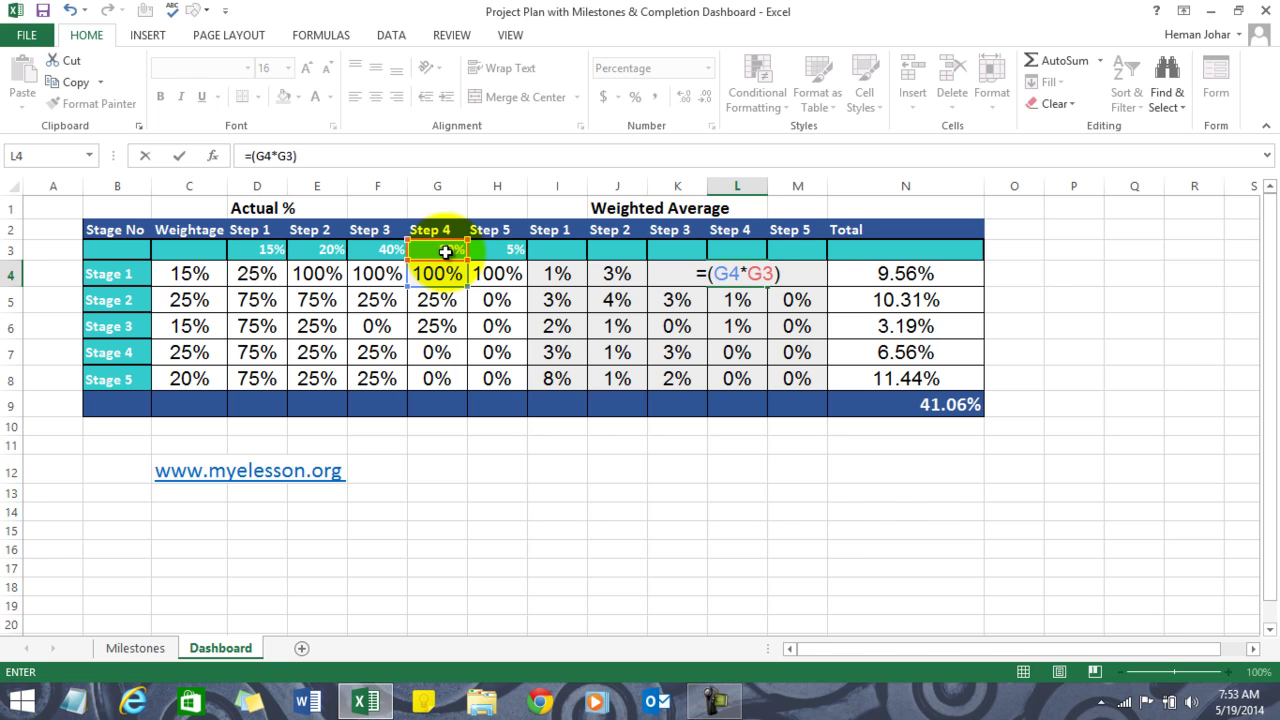
type("*")
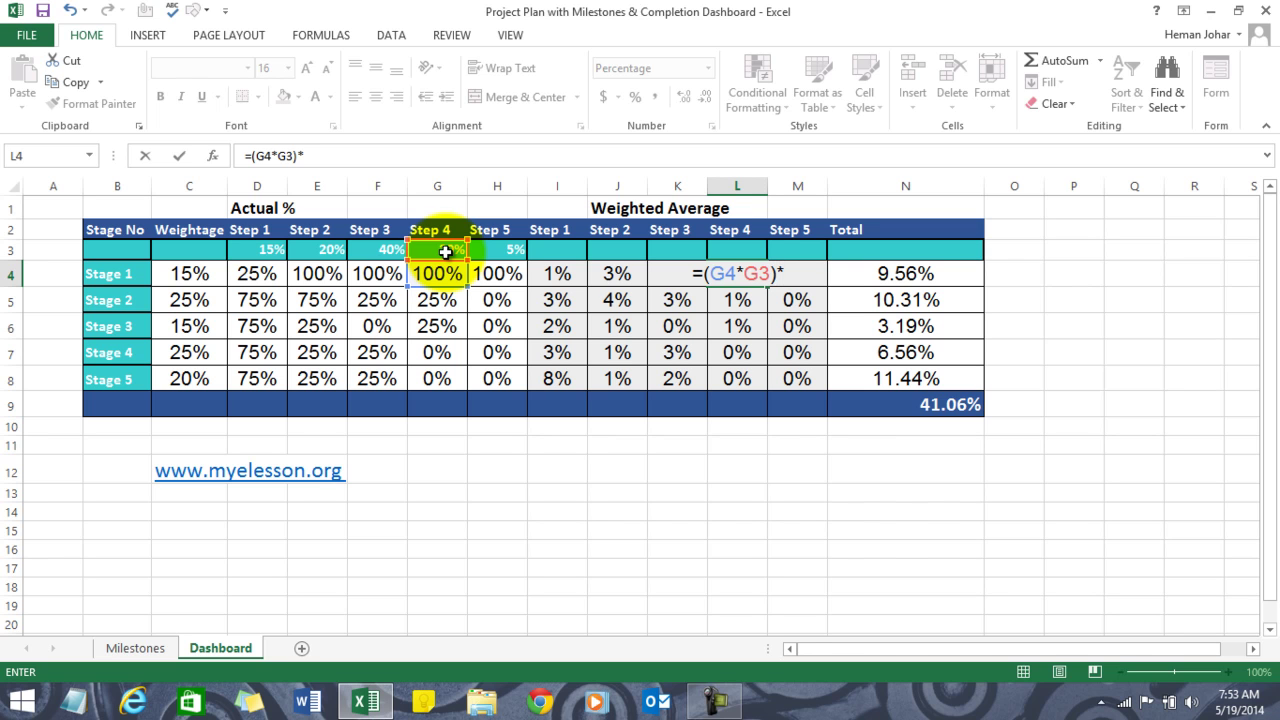
left_click(186, 273)
key("Tab")
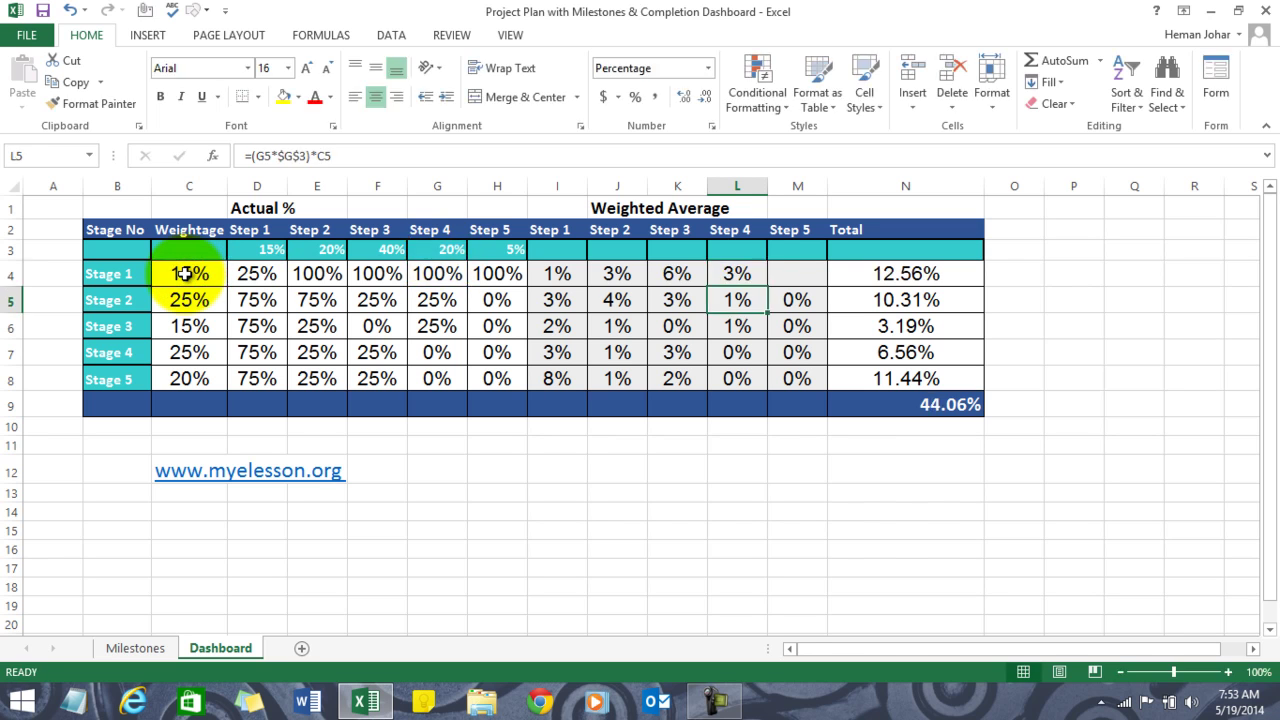
Step: Enter the Stage 1 Step 5 weighted average in M4 as =(H4*H3)*C4
type("=(")
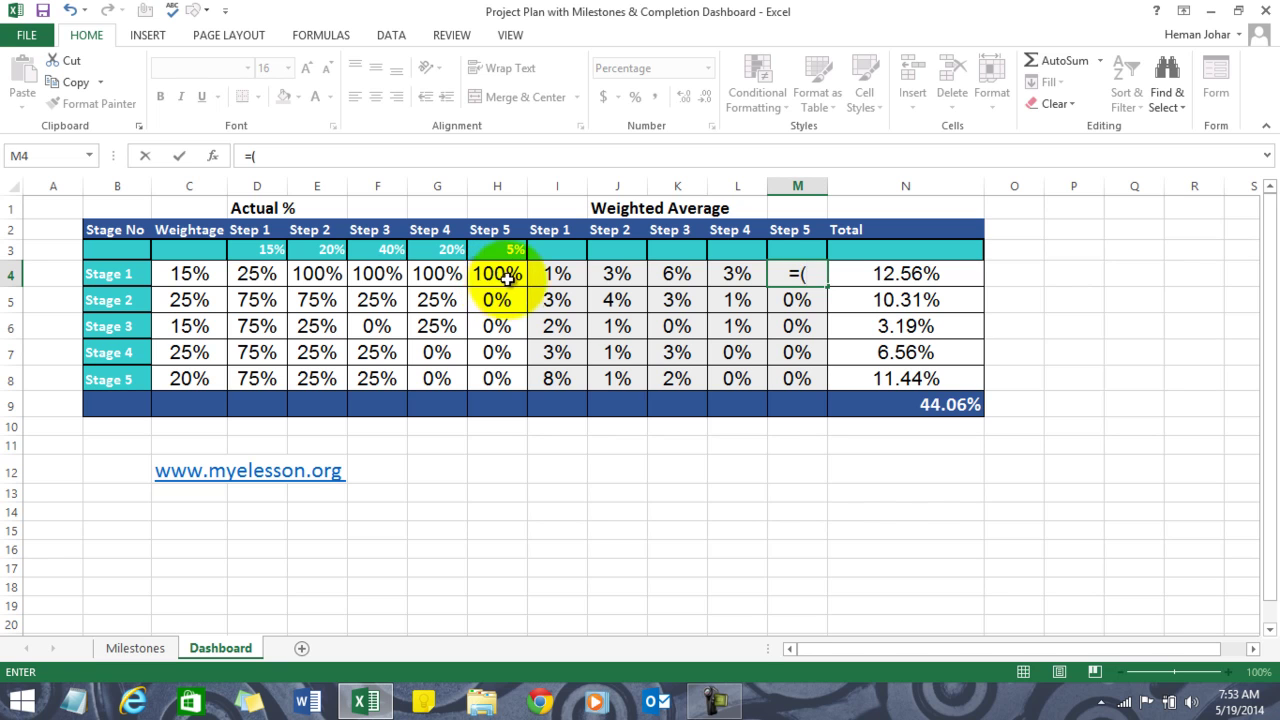
left_click(496, 280)
type("*")
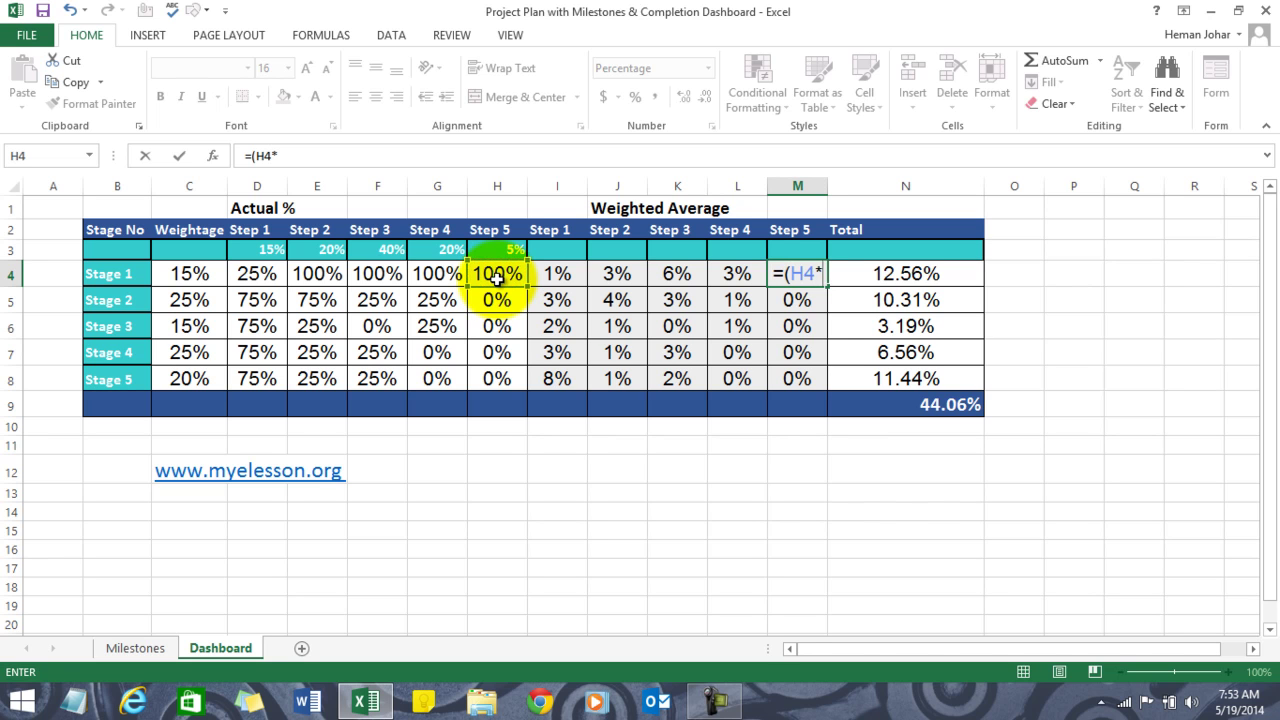
left_click(510, 245)
type(")*")
left_click(192, 273)
key("Return")
Step: Compare the Stage 1 total in N4 with its weightage in C4 and check the Step 1 percentage in D4
key("Up")
key("Right")
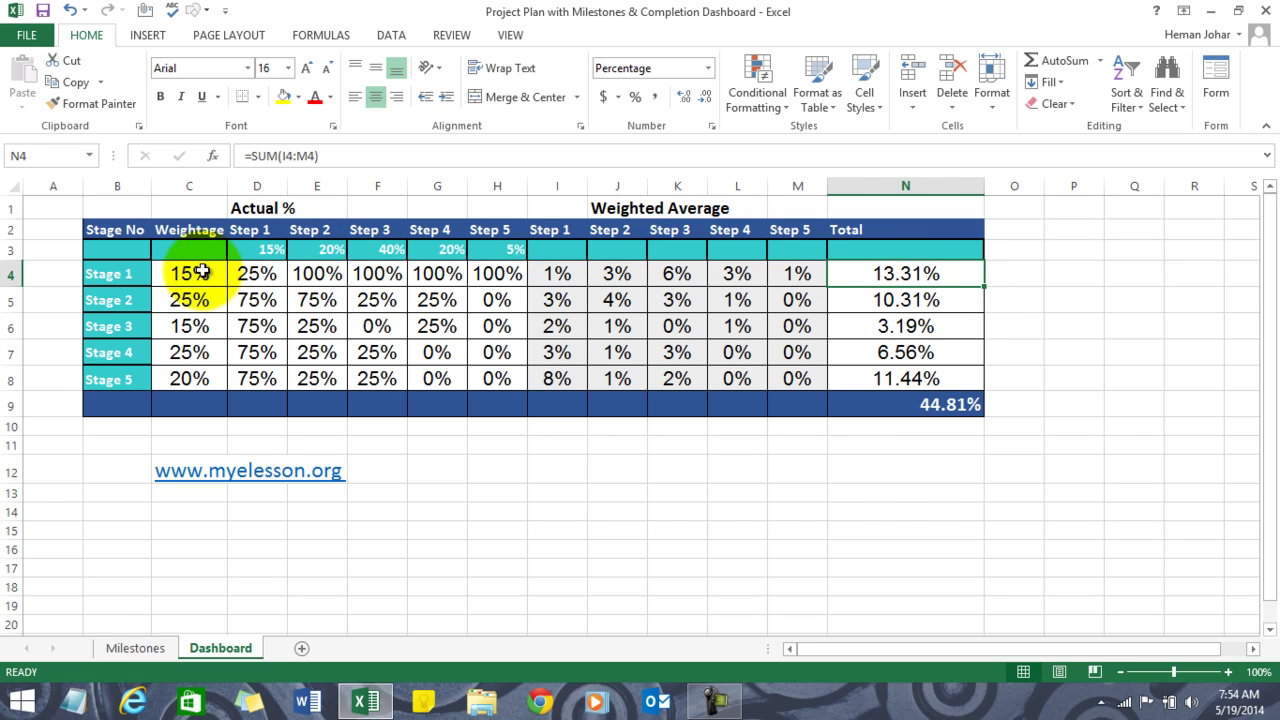
left_click(184, 272)
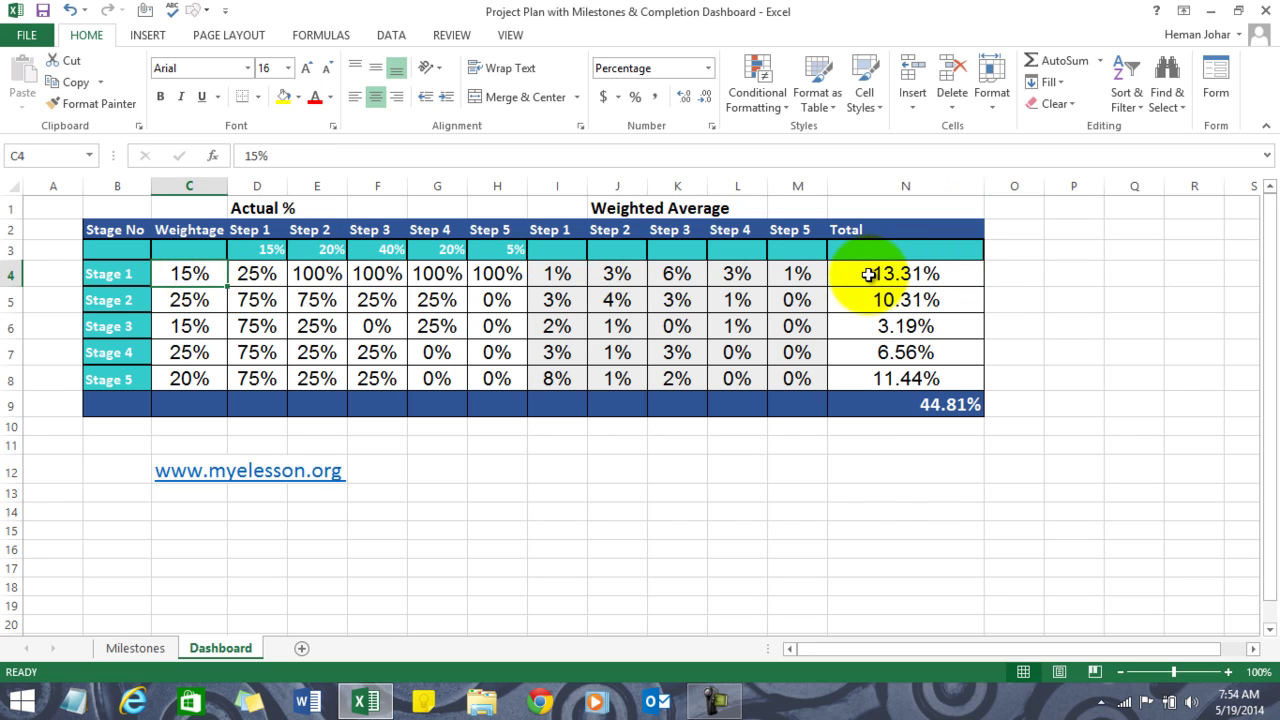
left_click(904, 274)
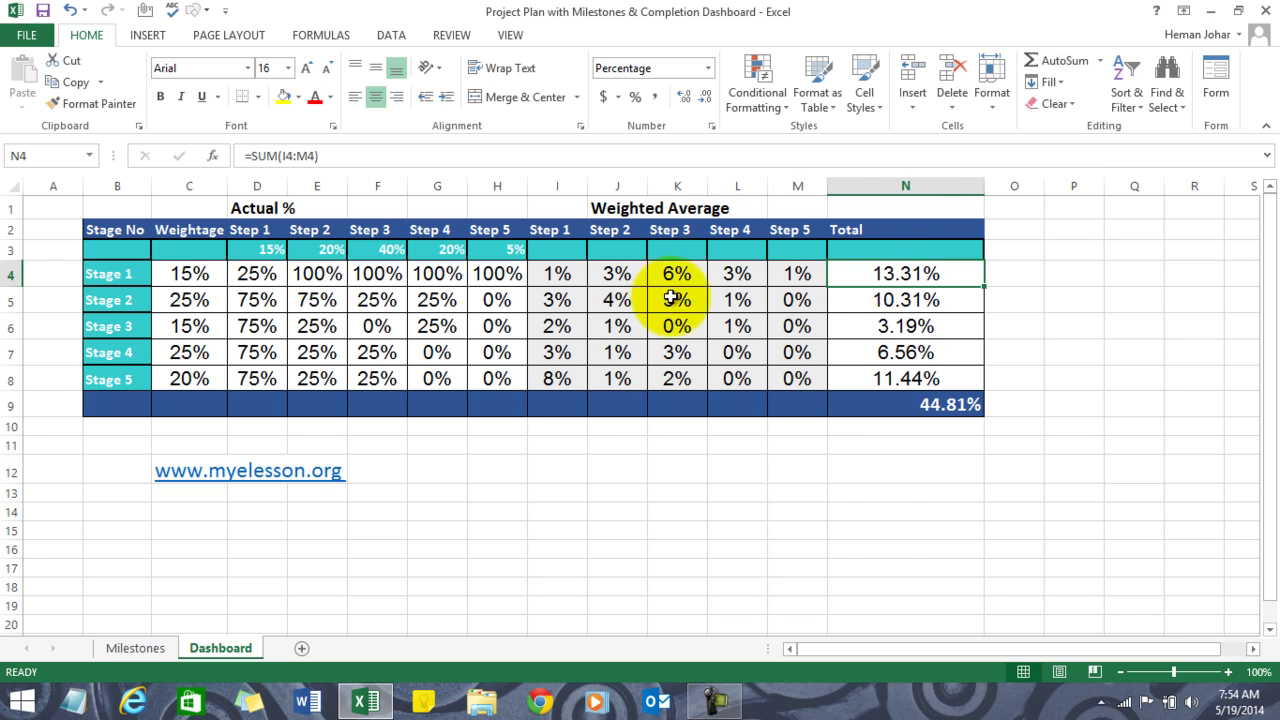
left_click(257, 274)
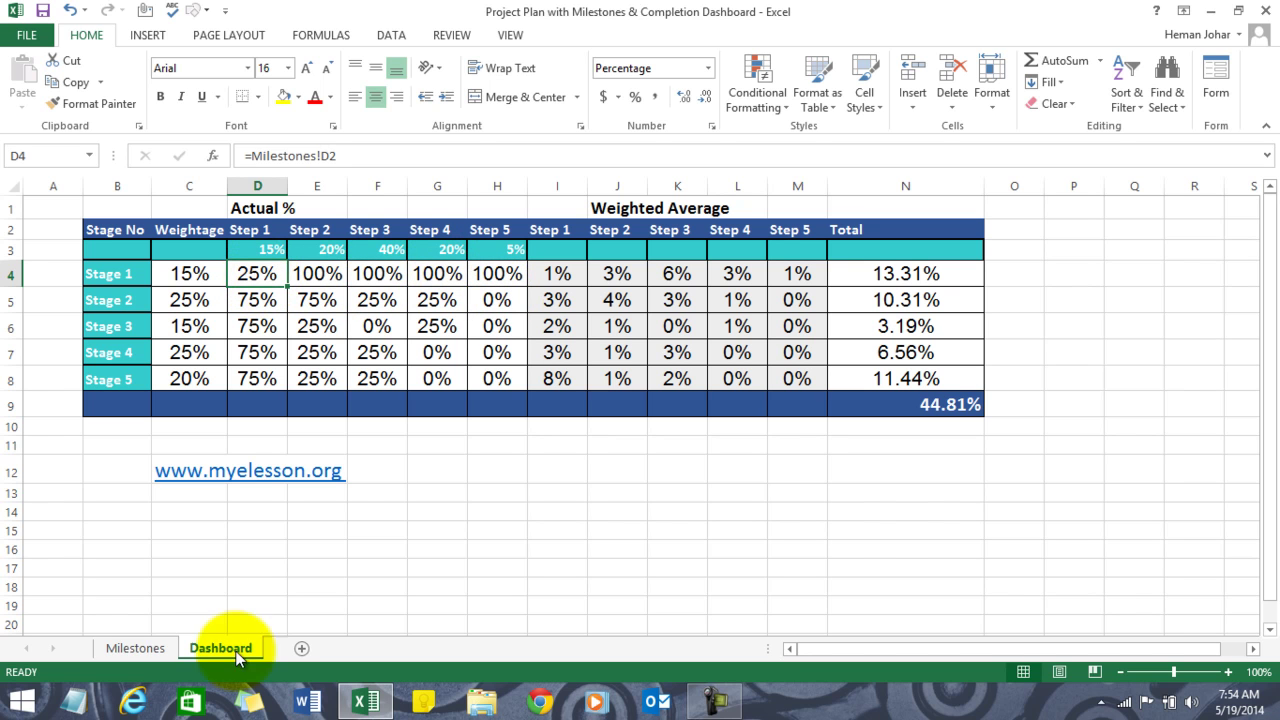
Step: On the Milestones sheet, mark Step 1 of the Registration sub modules b, c and d as Done in D4:D6
left_click(133, 648)
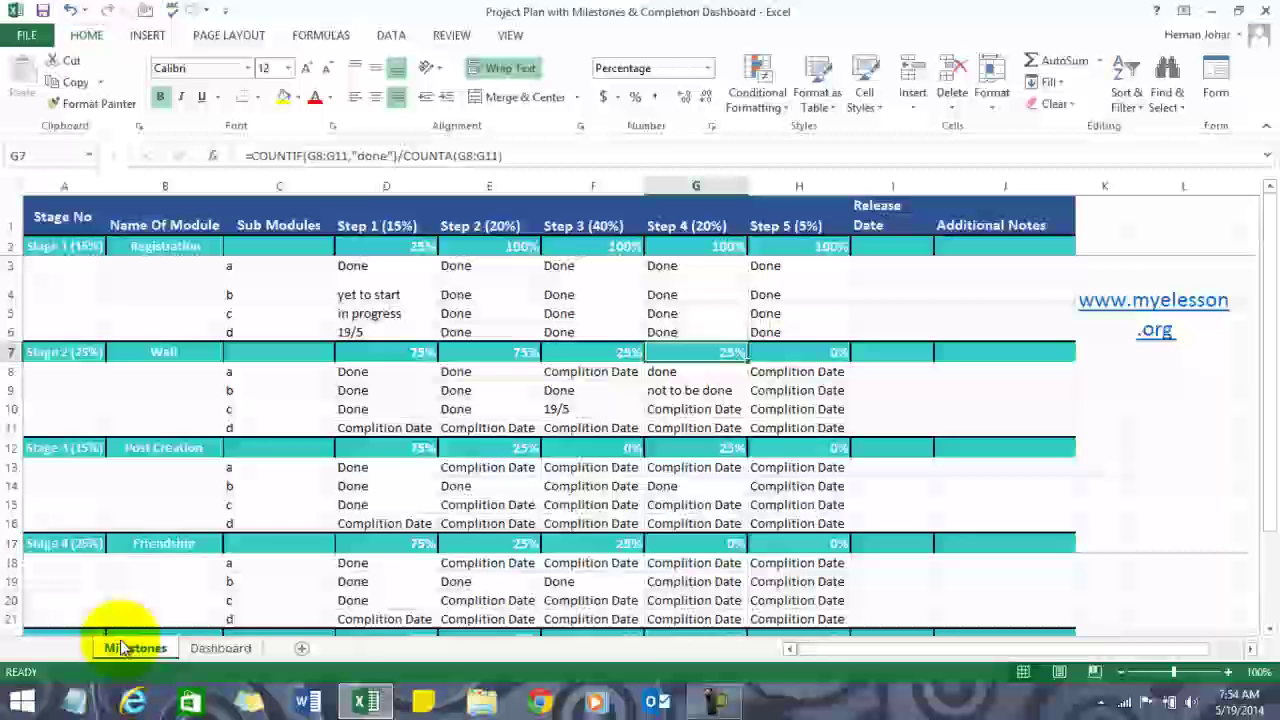
left_click(369, 296)
type("Done")
key("Return")
type("done")
key("Return")
type("done")
key("Tab")
key("Up")
key("Up")
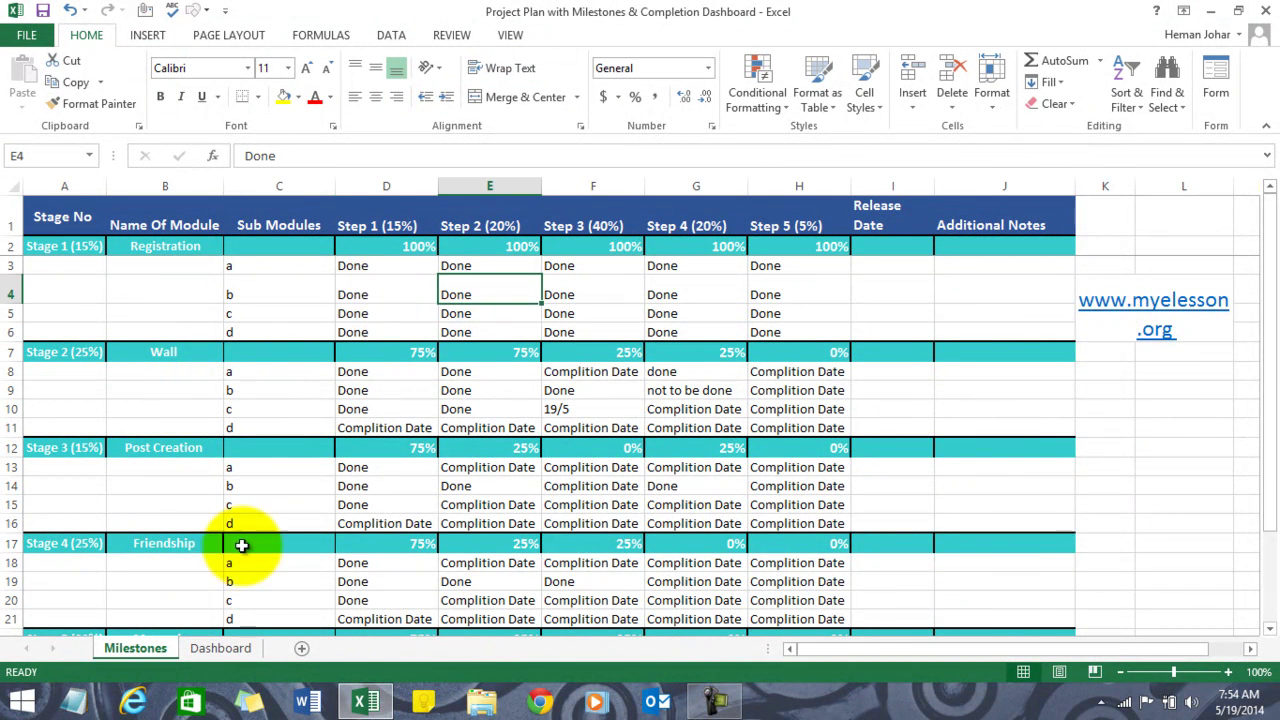
Step: Return to the Dashboard sheet and check the updated Stage 1 total in N4 against the weightage in C4
left_click(212, 648)
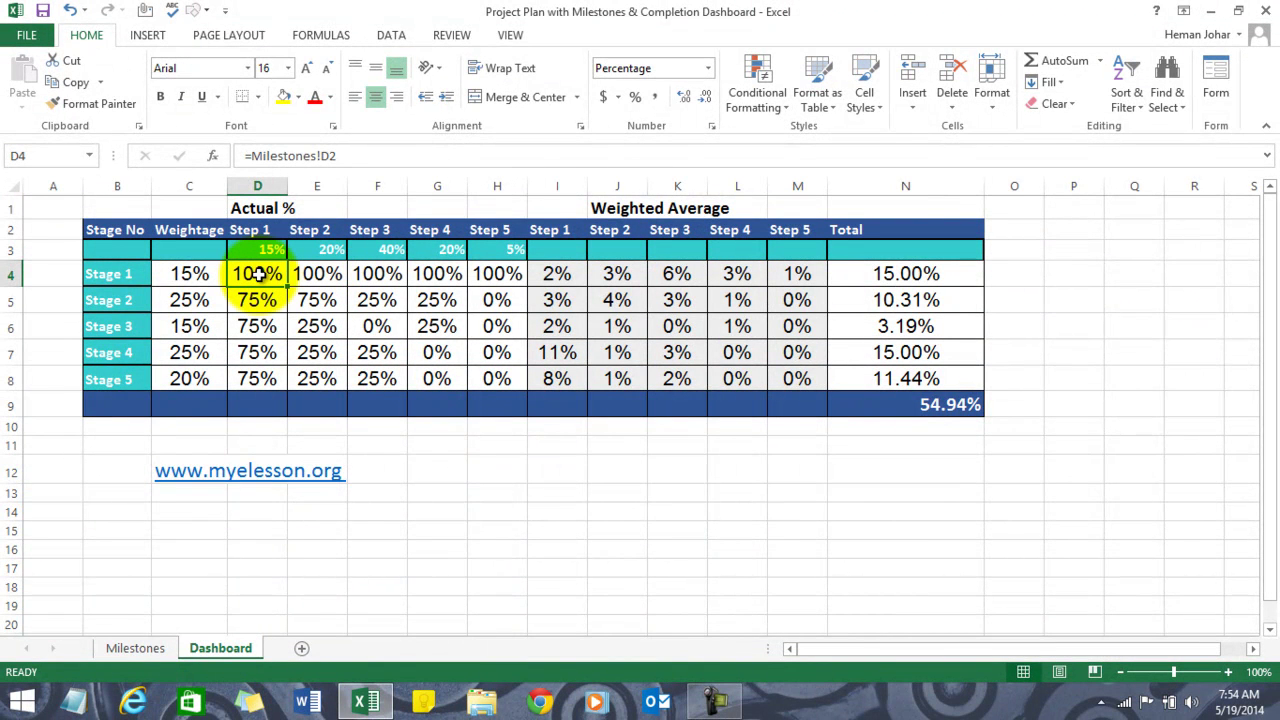
left_click(918, 274)
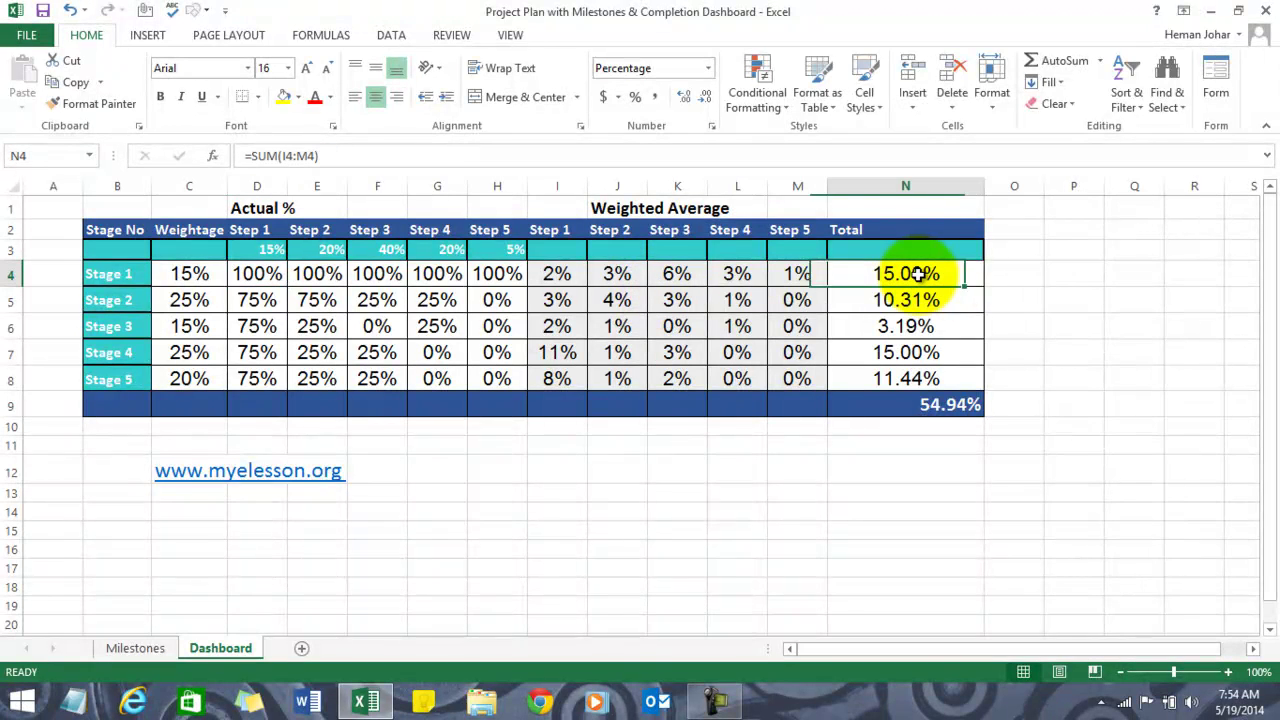
left_click(201, 273)
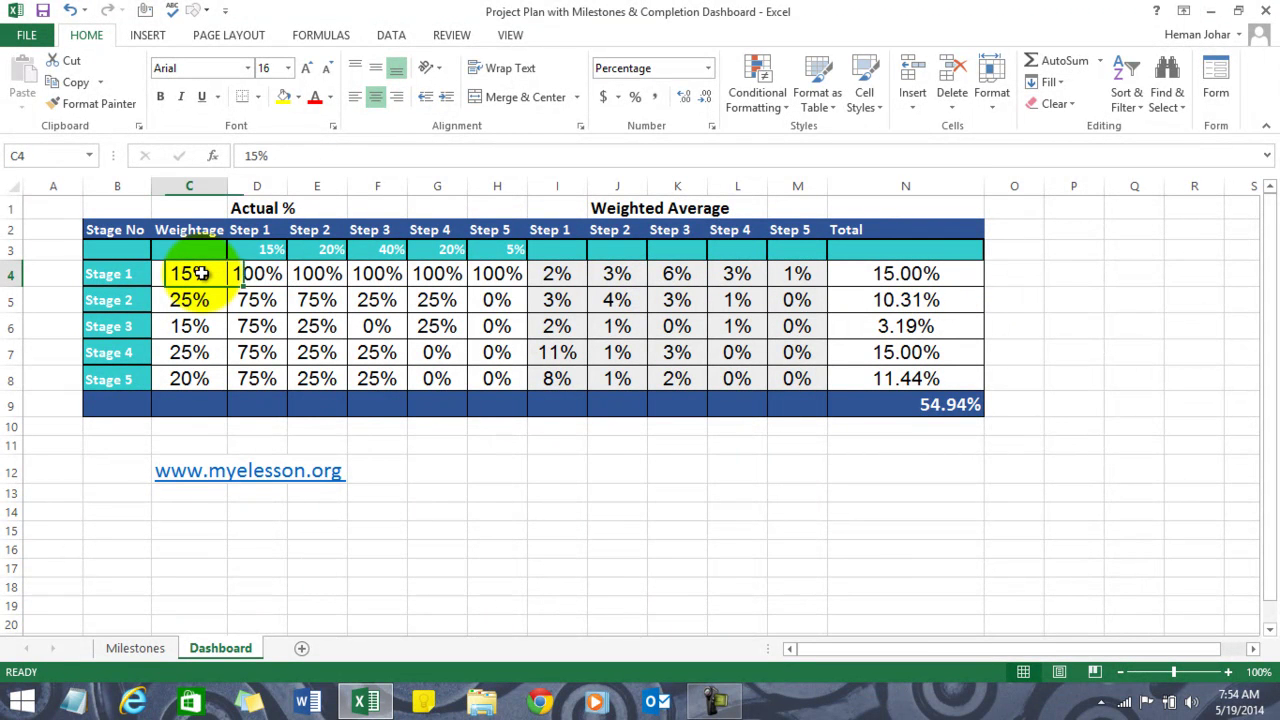
left_click(914, 276)
left_click(203, 275)
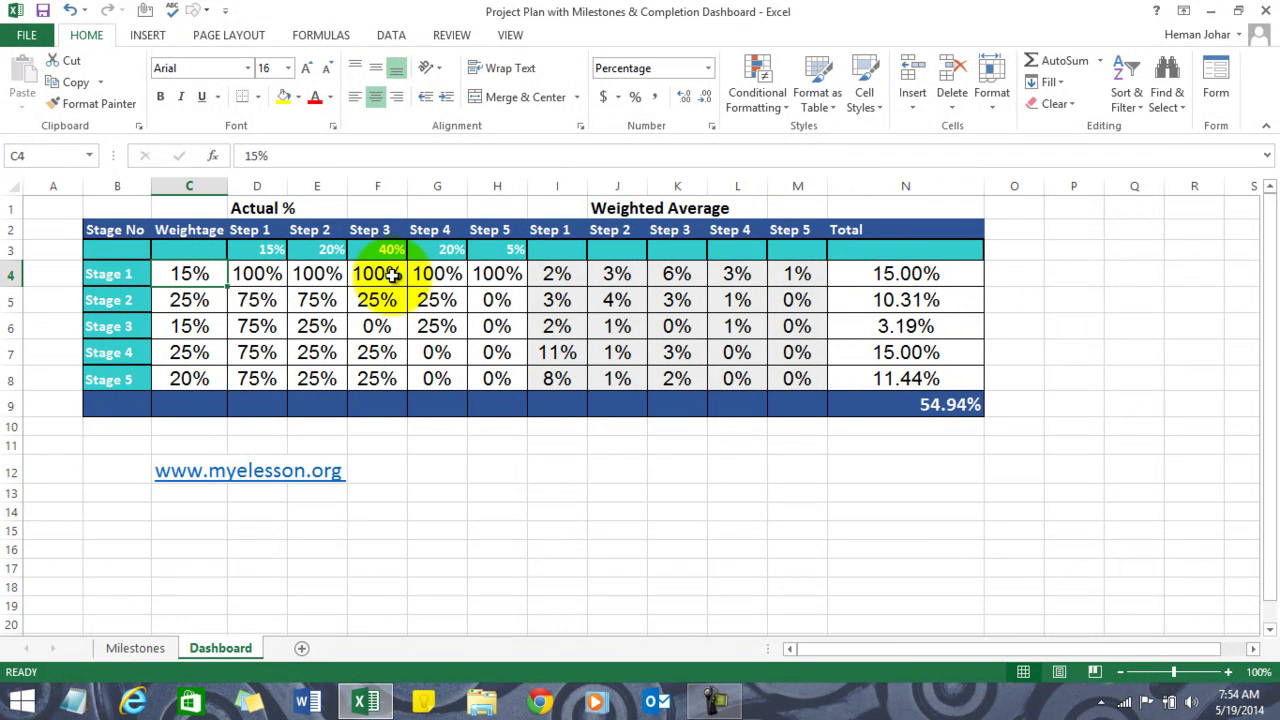
Step: Check the Stage 1 total formula in N4 and the overall project completion formula in N9
left_click(857, 276)
left_click(895, 380)
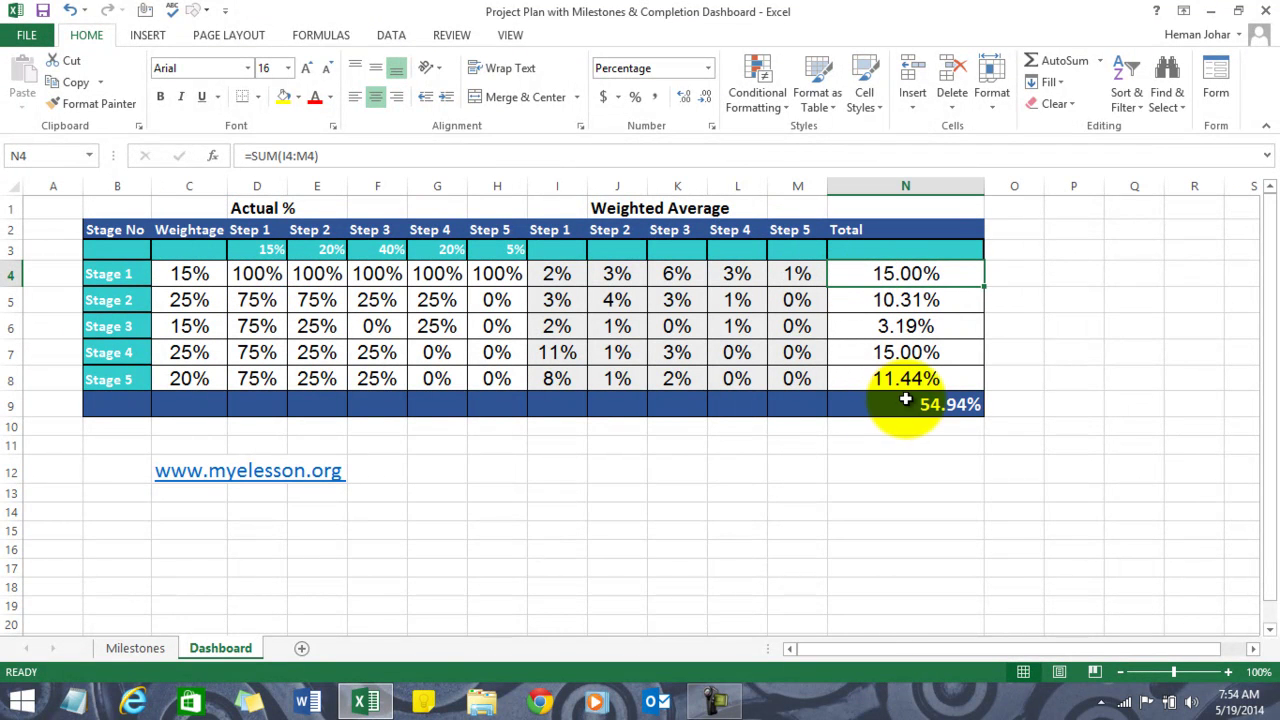
left_click(900, 405)
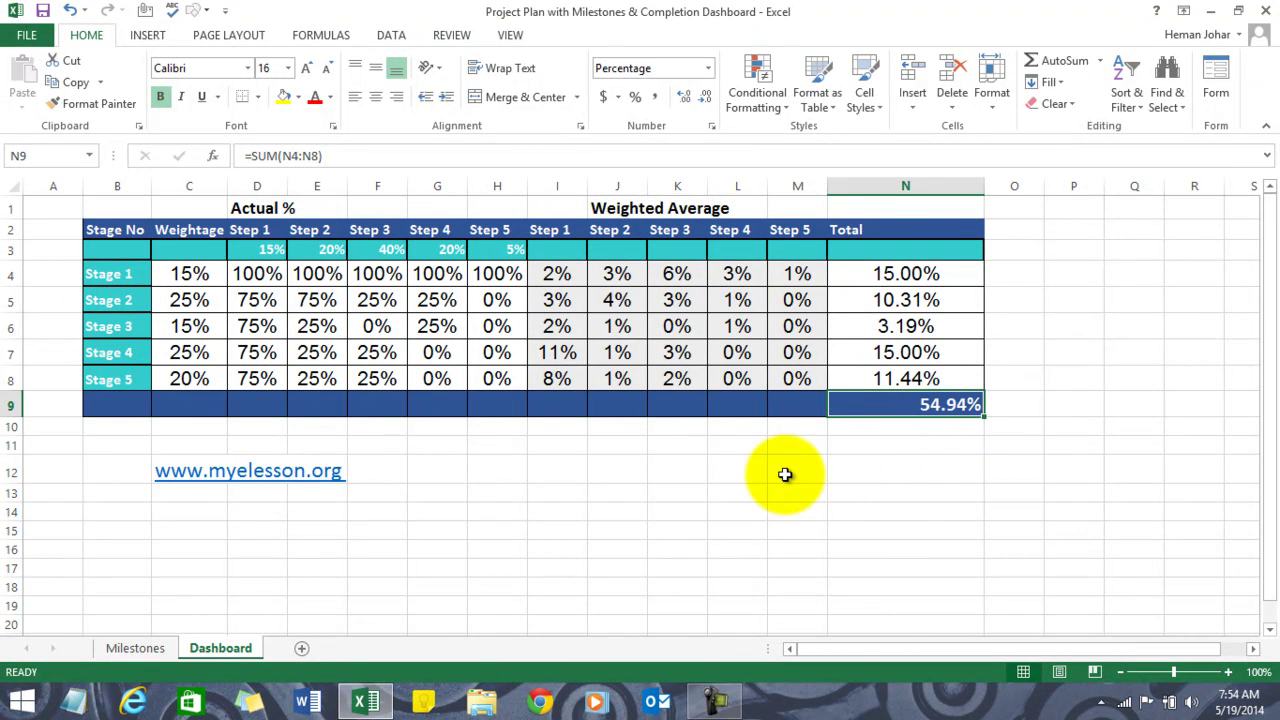
left_click(682, 490)
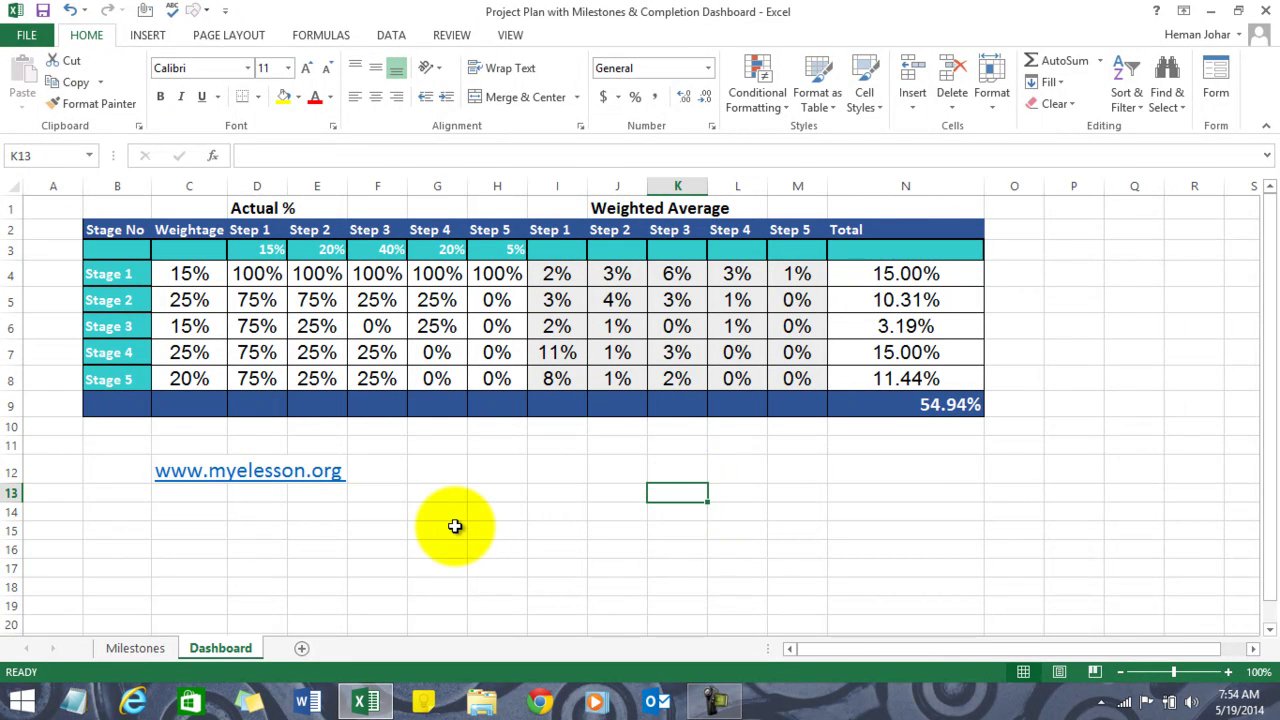
Step: Compare the stage and step percentages on the Milestones sheet with the Dashboard, ending on the Milestones sheet
left_click(130, 646)
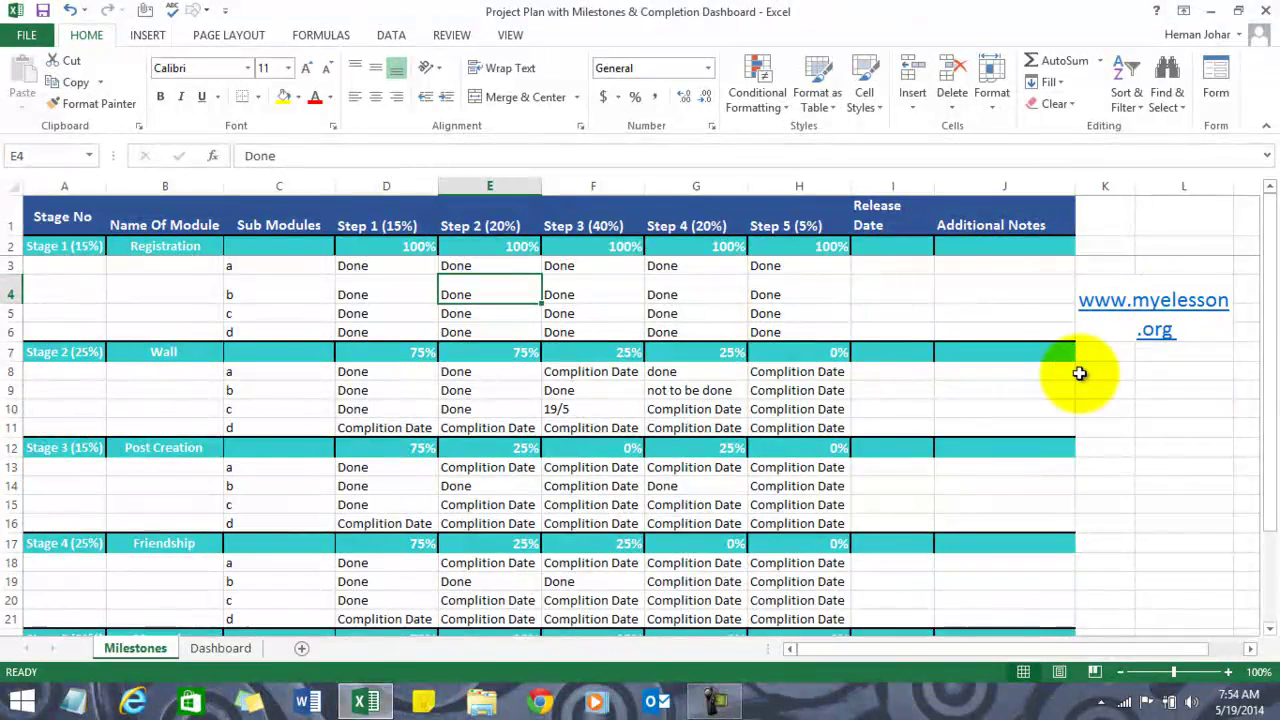
left_click(222, 648)
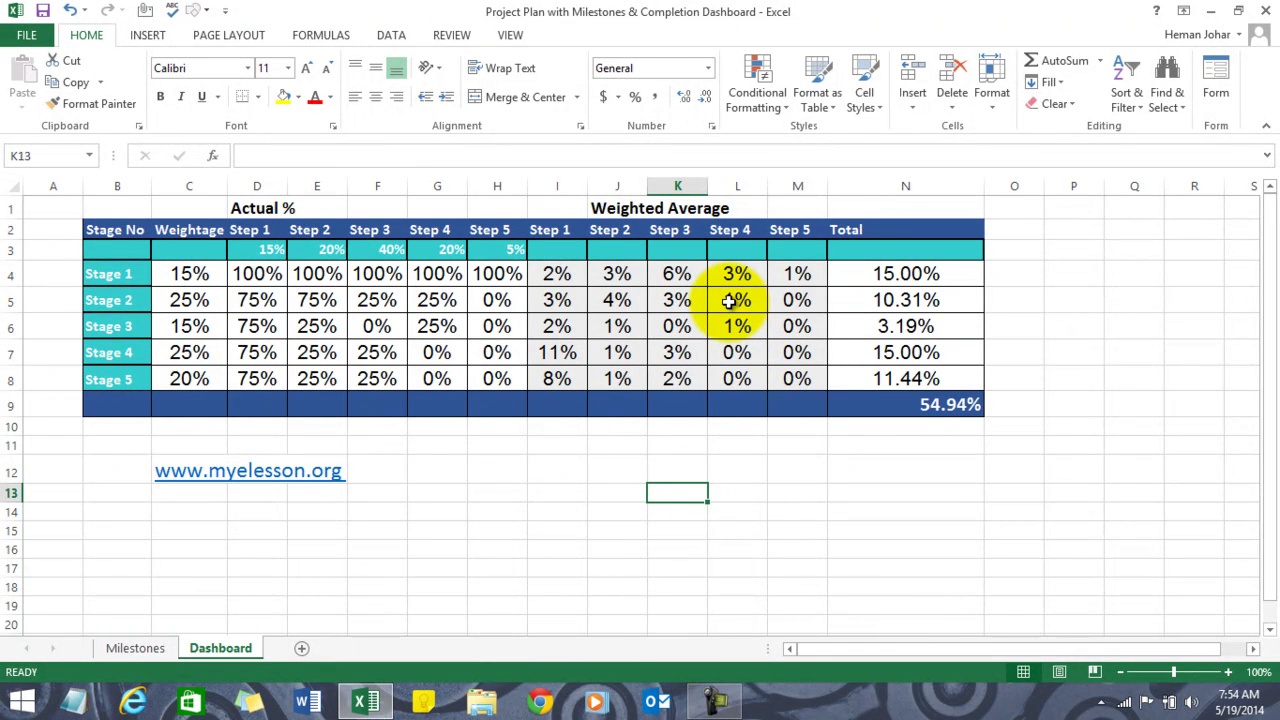
left_click(135, 648)
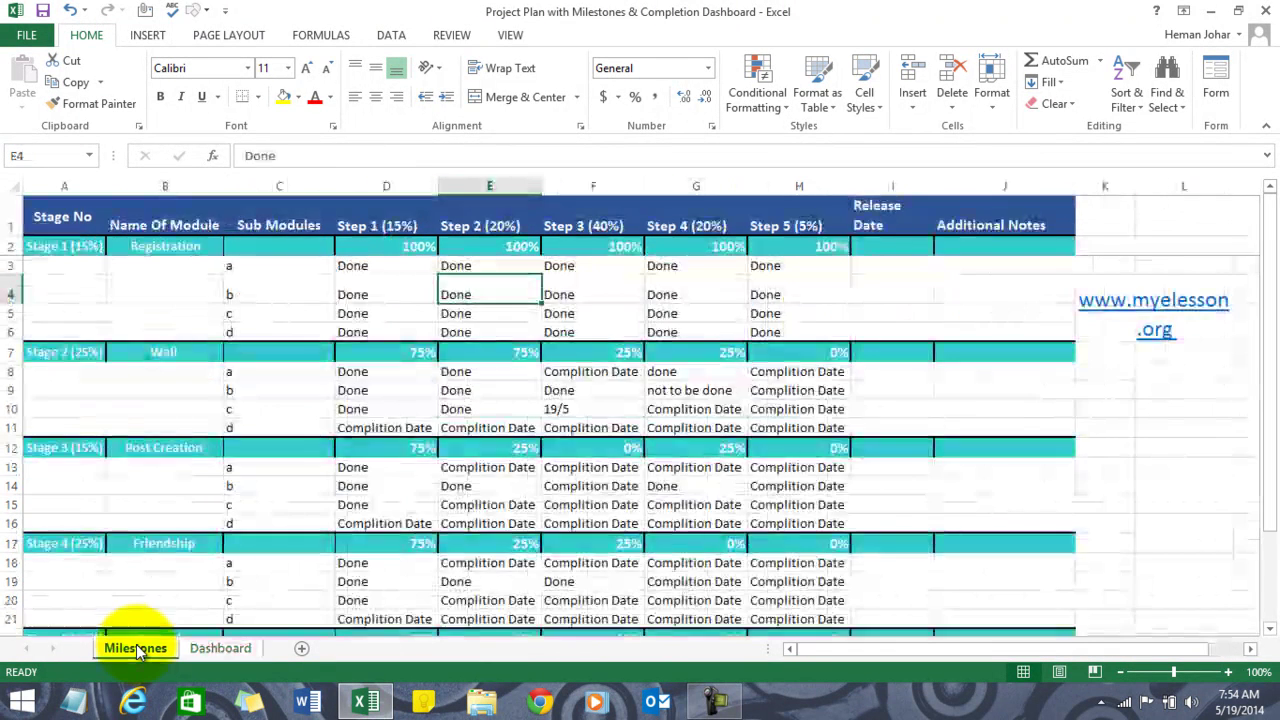